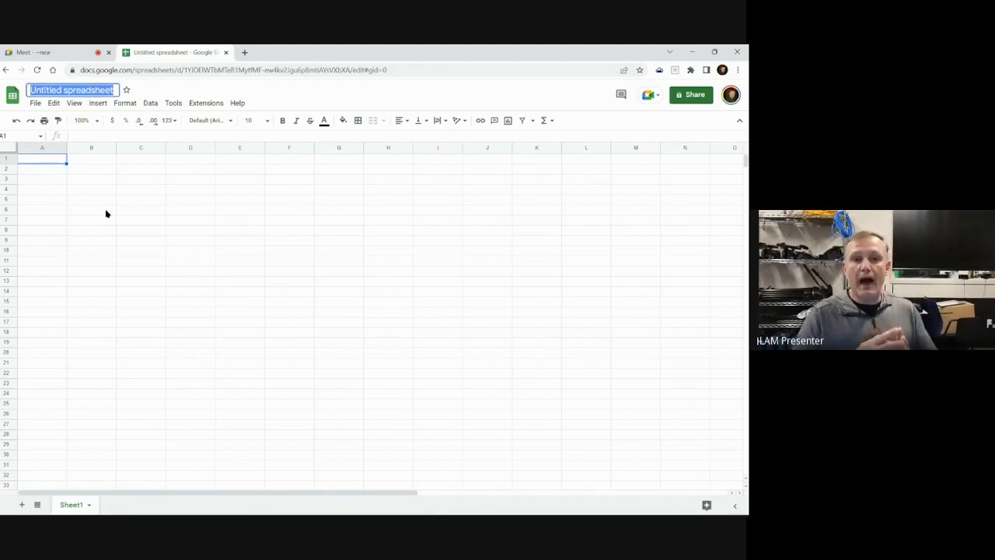
# Rename the spreadsheet as "Sample Chart"
pyautogui.write('Sample')
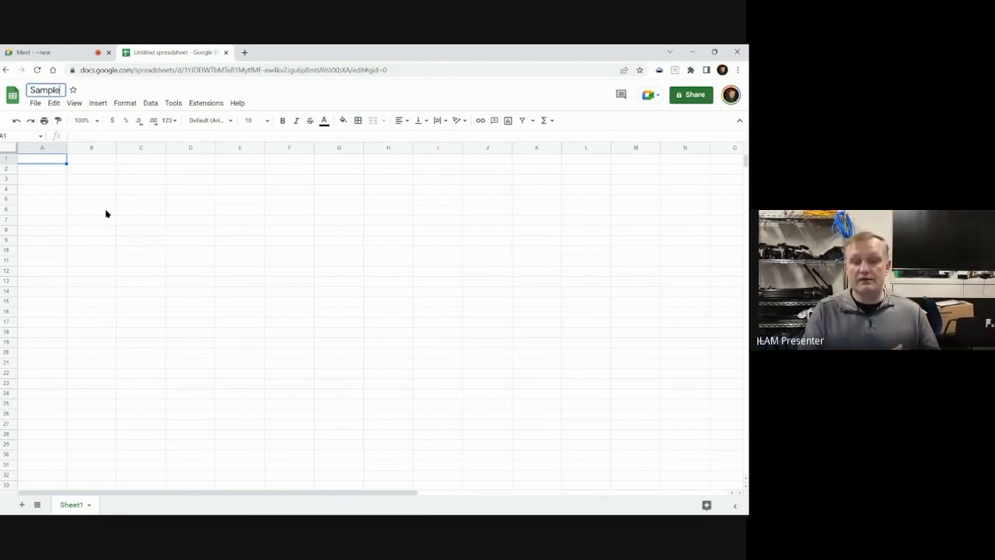
pyautogui.write(' Chart')
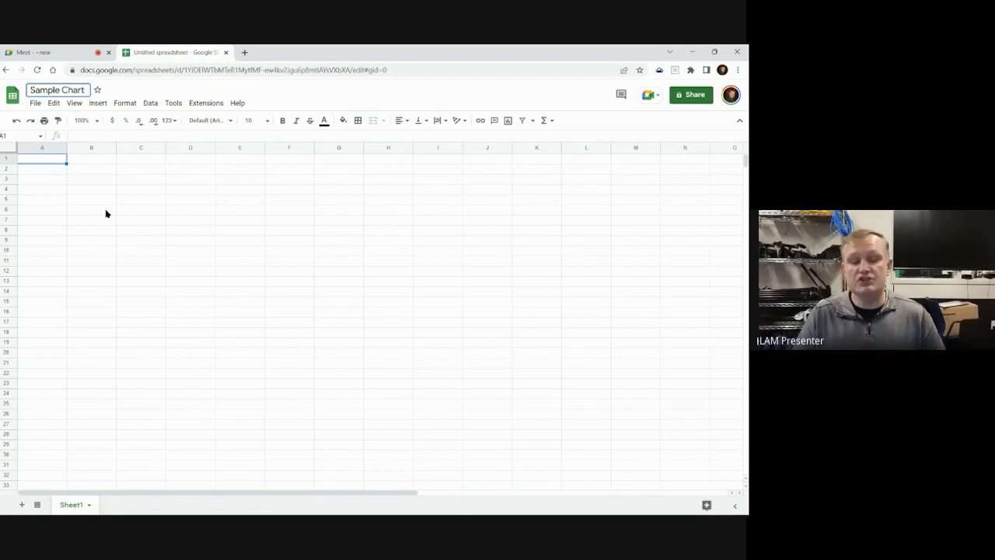
pyautogui.click(101, 183)
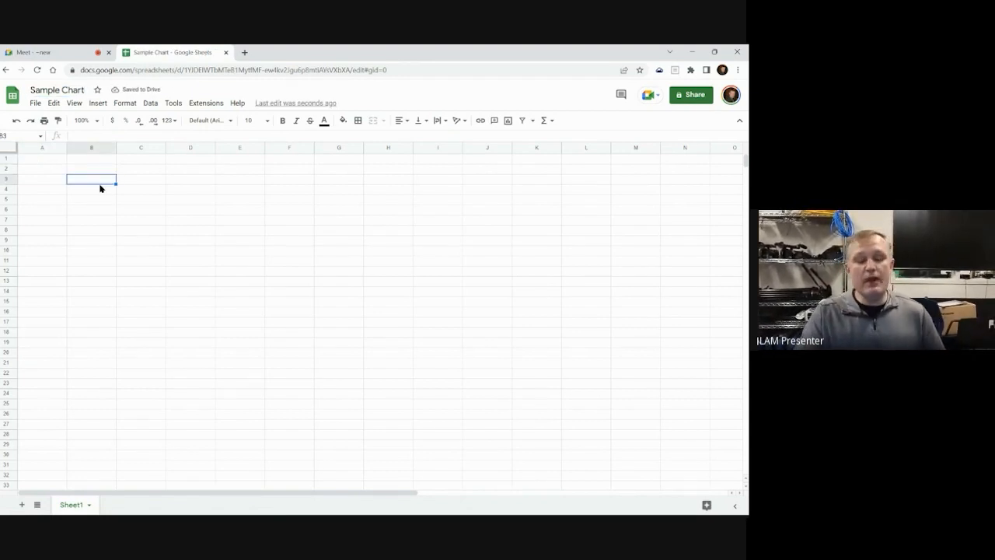
pyautogui.press('XF86AudioLowerVolume')
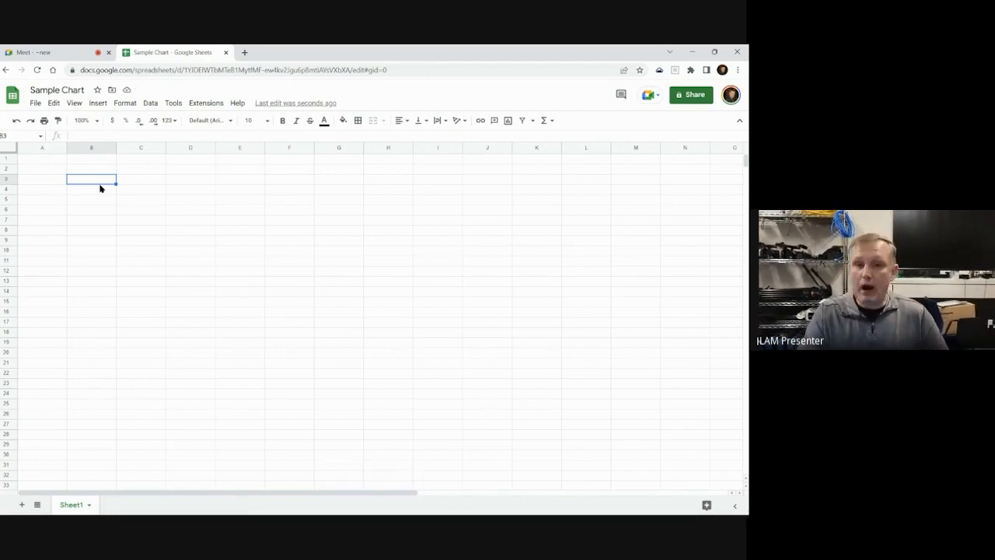
pyautogui.click(150, 233)
pyautogui.moveTo(201, 249); pyautogui.dragTo(338, 340)
pyautogui.click(100, 239)
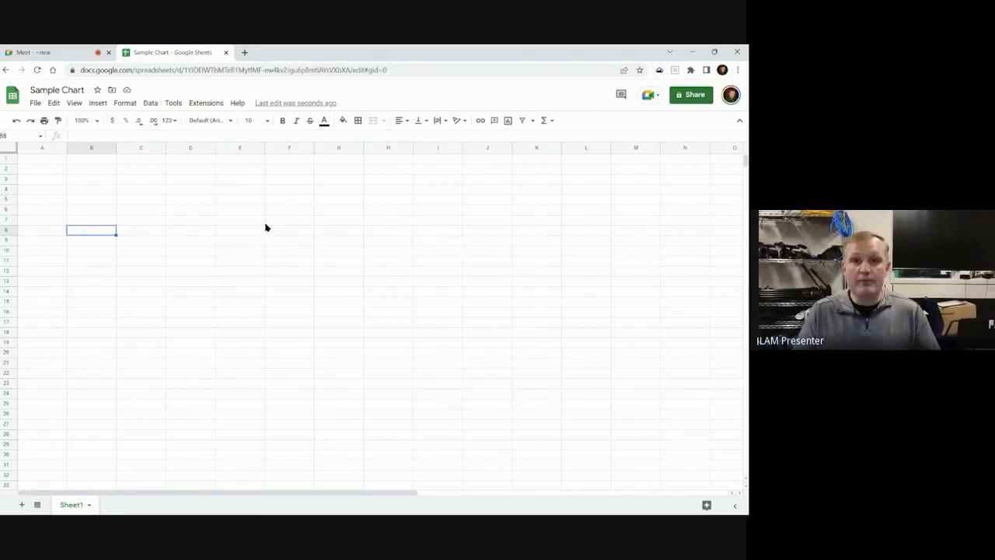
pyautogui.click(279, 264)
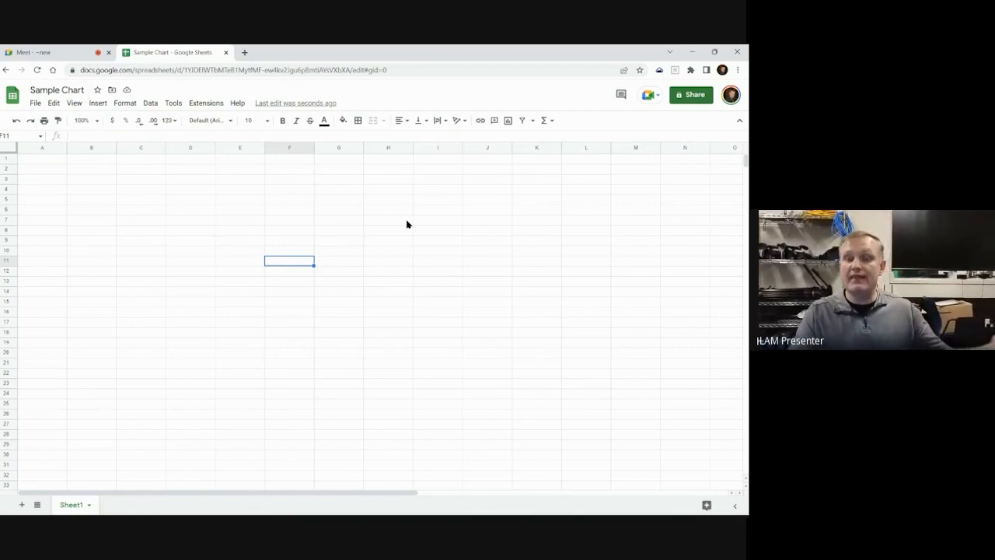
pyautogui.click(84, 191)
pyautogui.click(81, 175)
# Create a new form from the spreadsheet and title it "Favorite Ice Cream"
pyautogui.click(171, 106)
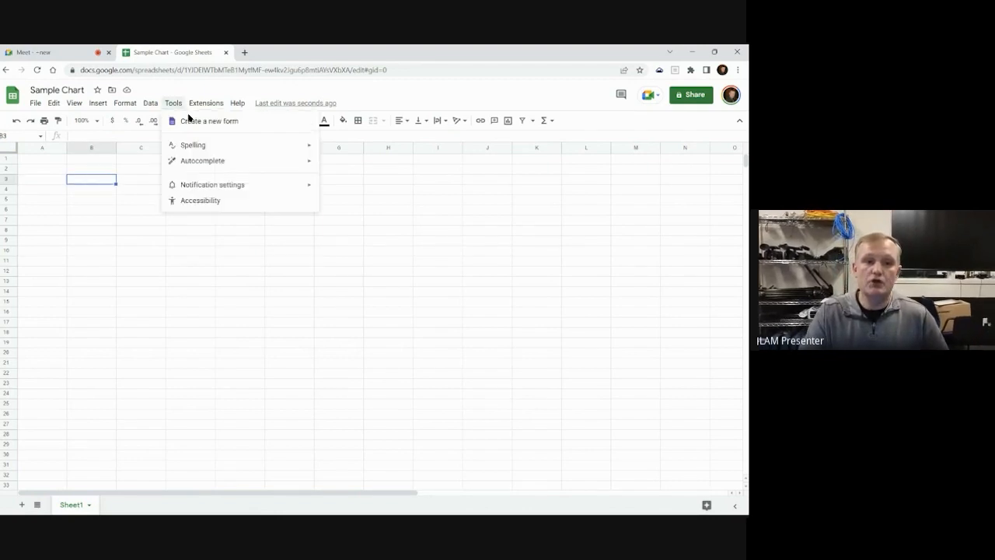
pyautogui.click(276, 123)
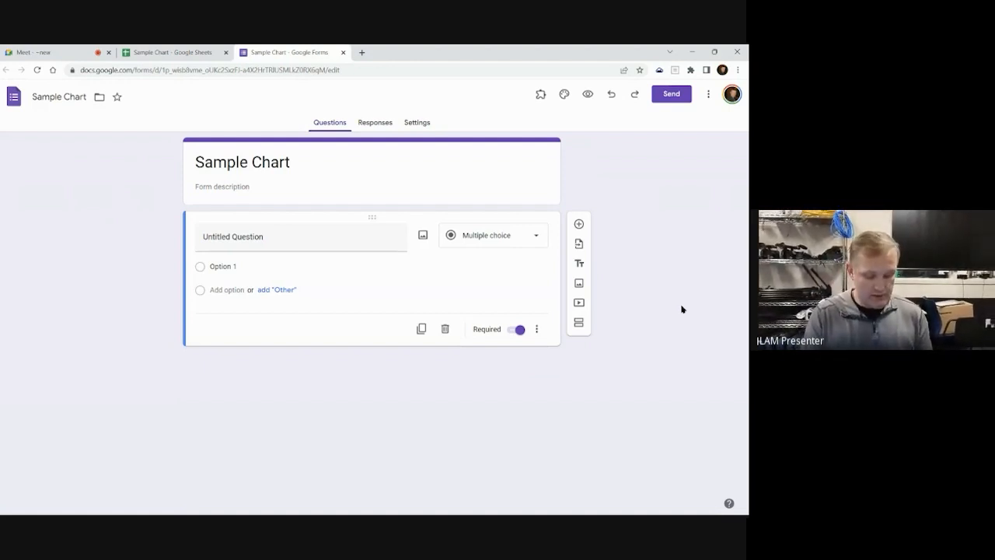
pyautogui.tripleClick(255, 168)
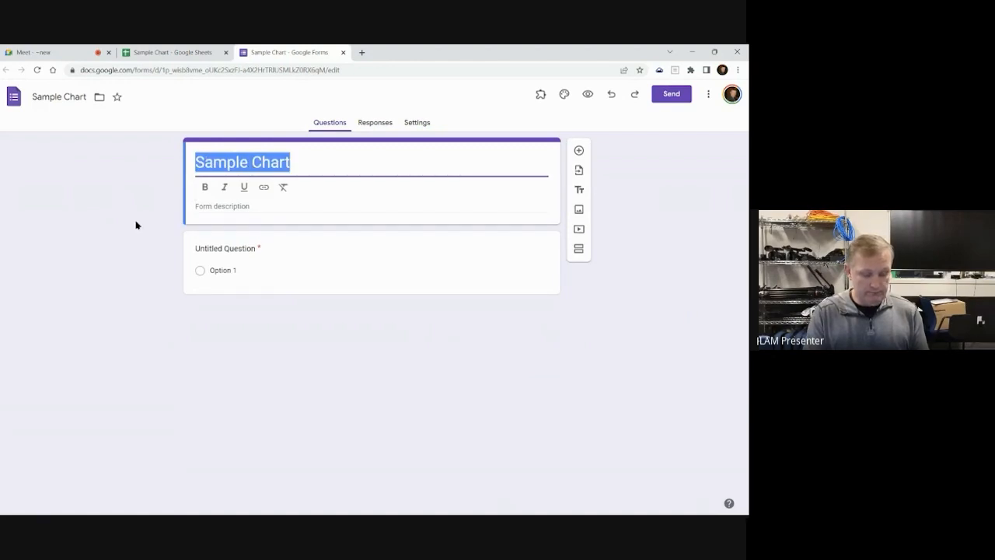
pyautogui.write('FV')
pyautogui.press('BackSpace')
pyautogui.write('avorite I')
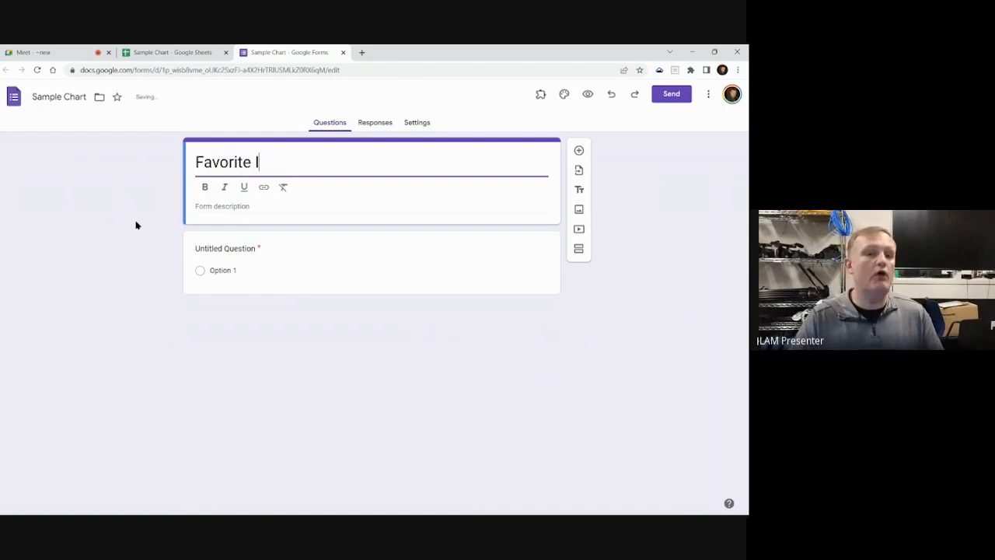
pyautogui.write('ce Cream')
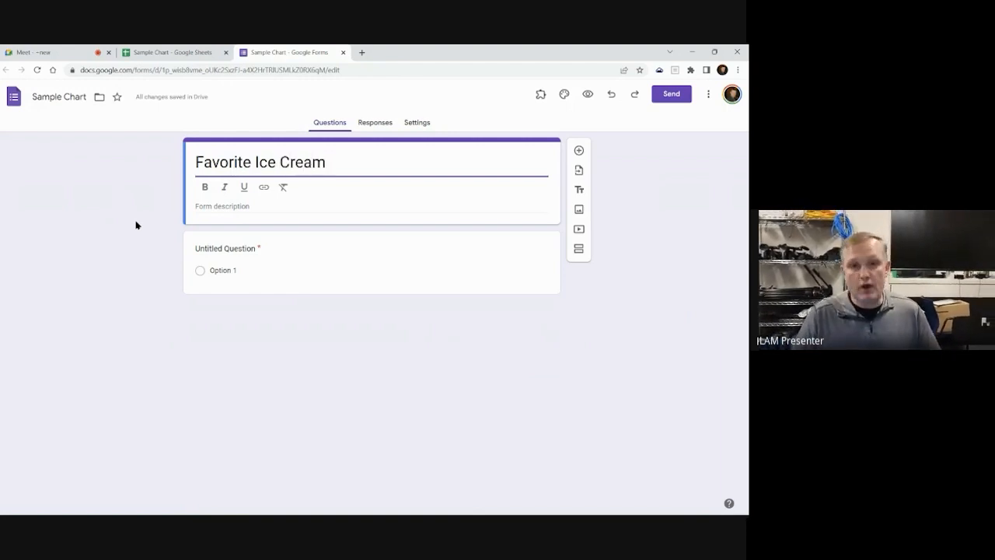
pyautogui.click(135, 226)
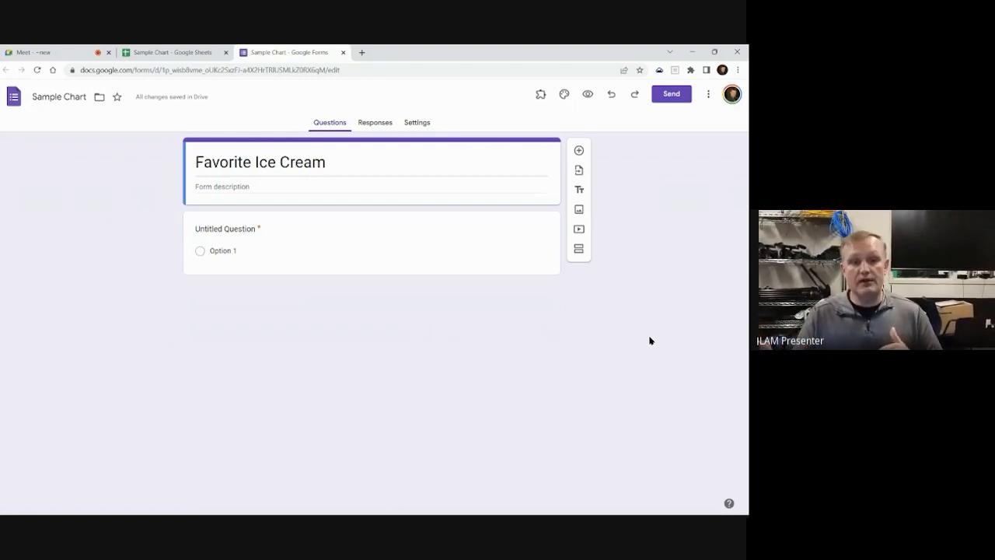
# Set the text of the form's first question to "What grade are you in?"
pyautogui.click(225, 227)
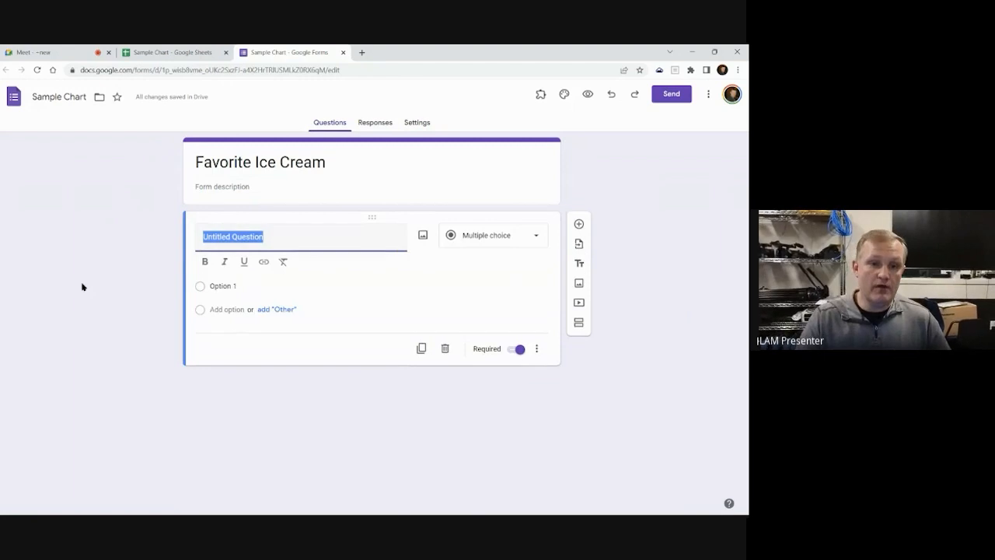
pyautogui.write('Wha')
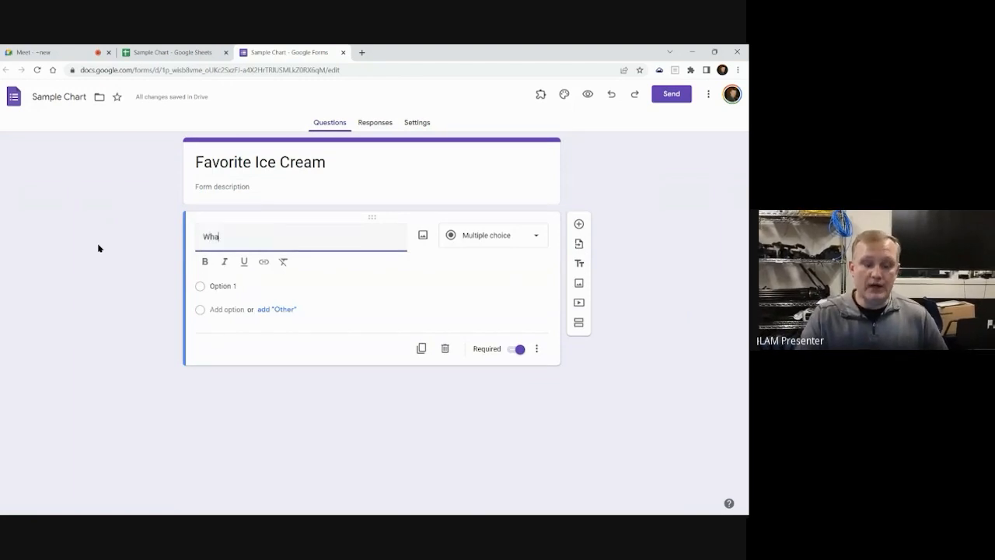
pyautogui.write('t grade ')
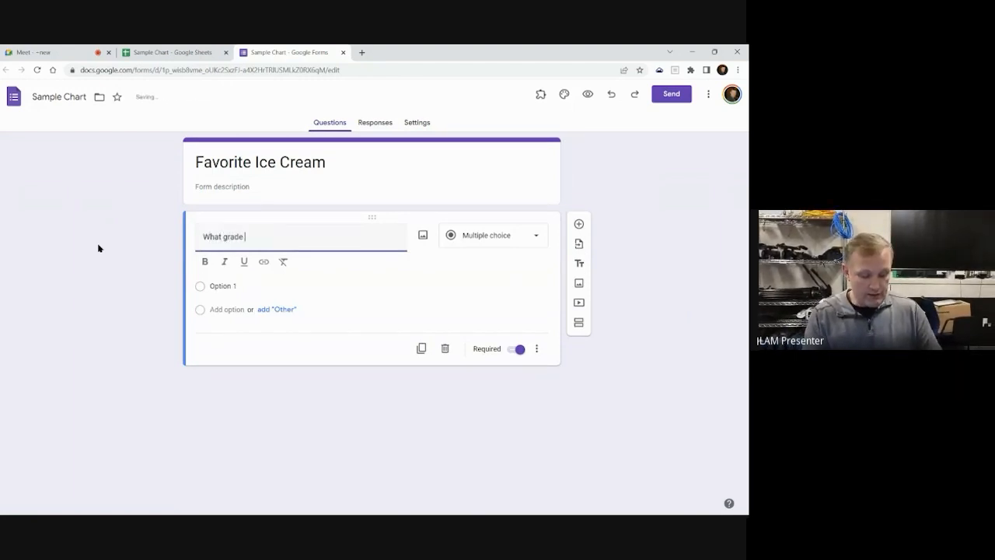
pyautogui.write('are you ')
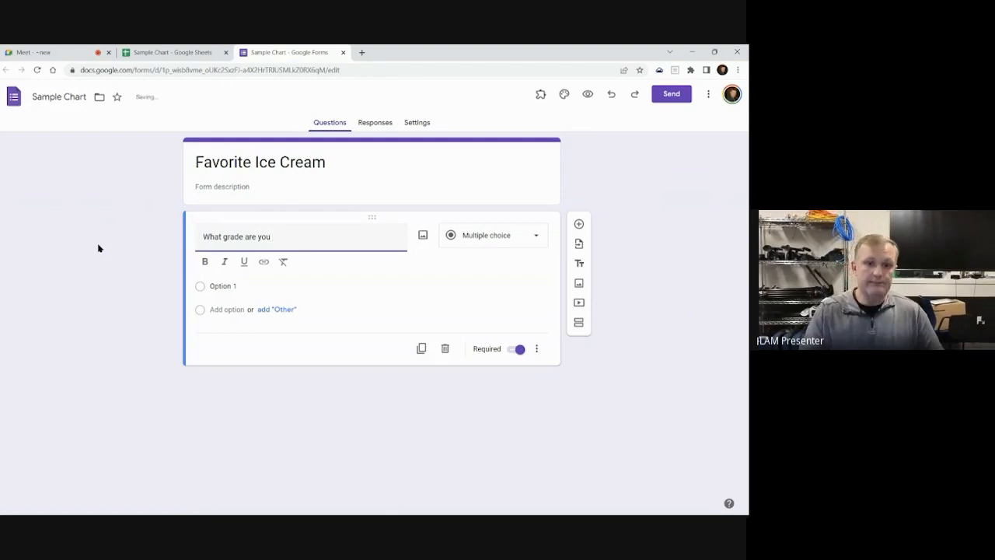
pyautogui.write('in')
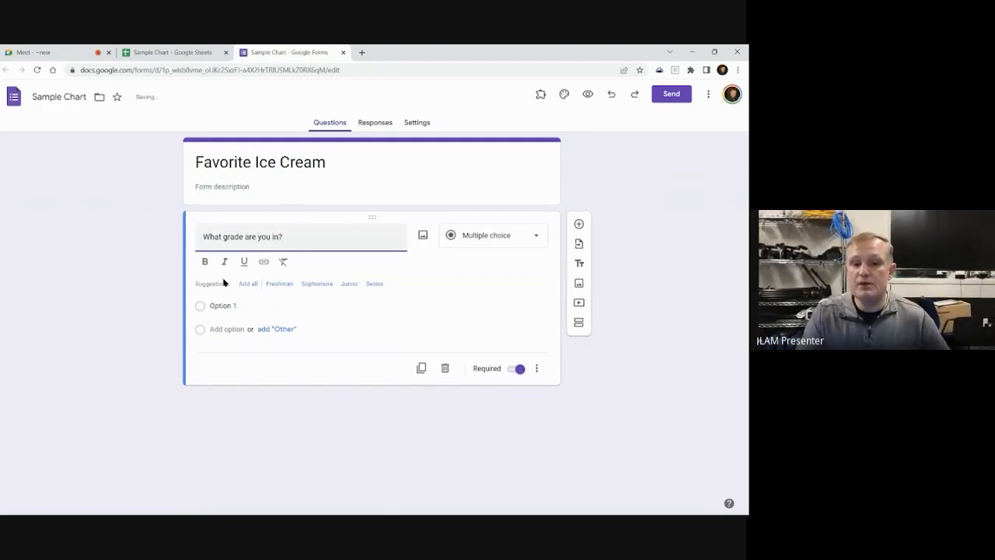
# Fill in the grade question's answer options as 12, 11, 10, 9, 8 and 7
pyautogui.click(233, 305)
pyautogui.write('12')
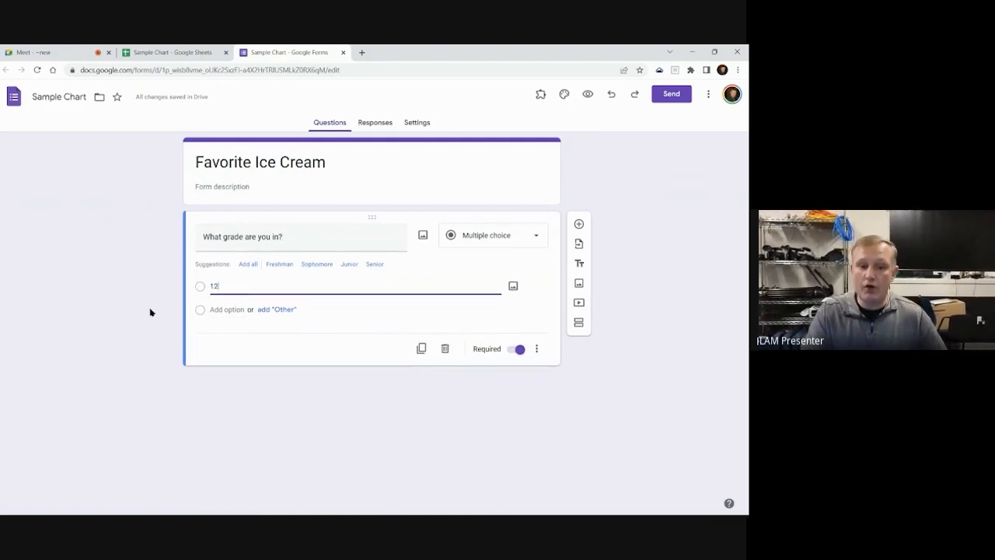
pyautogui.click(226, 309)
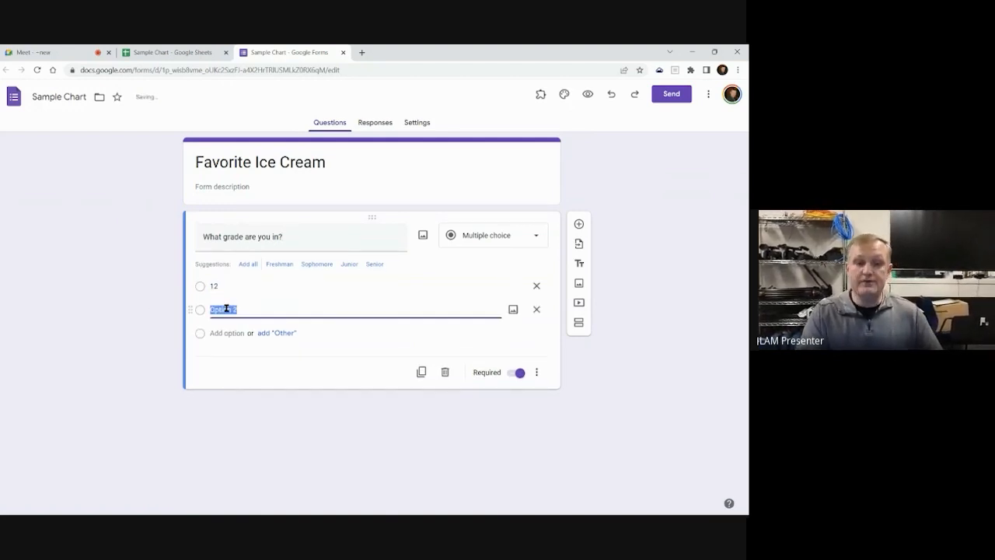
pyautogui.write('11')
pyautogui.click(223, 332)
pyautogui.write('10')
pyautogui.click(222, 356)
pyautogui.write('9')
pyautogui.click(220, 380)
pyautogui.write('8')
pyautogui.click(214, 404)
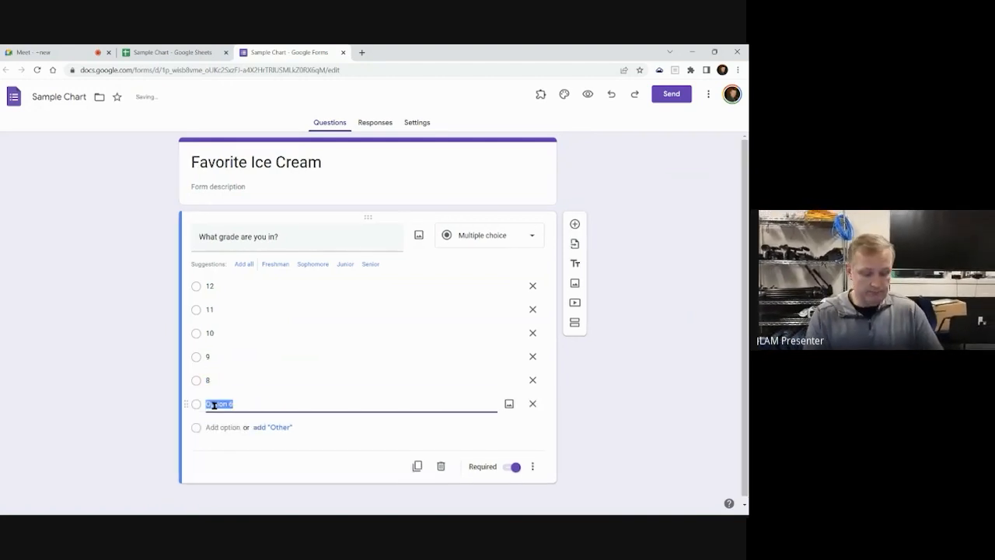
pyautogui.write('7')
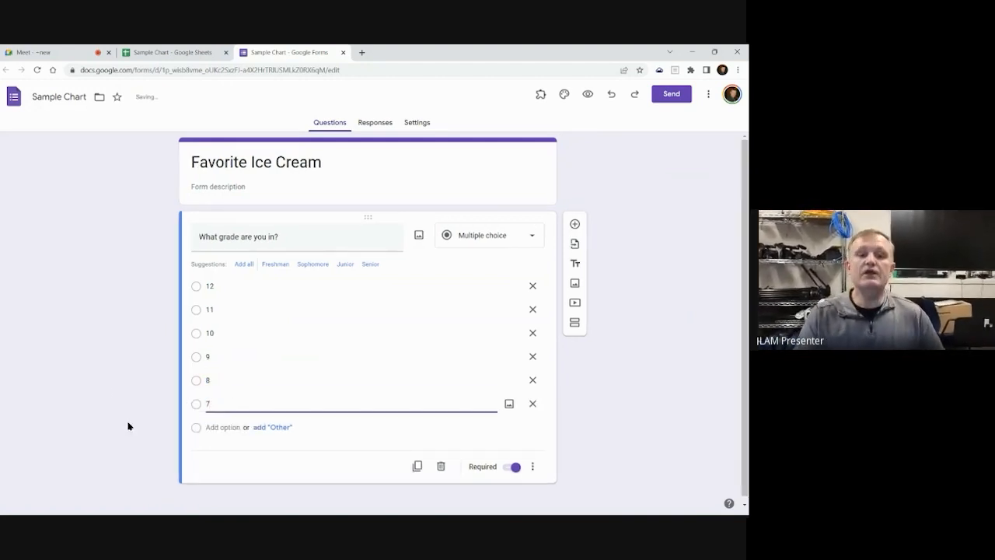
pyautogui.click(106, 388)
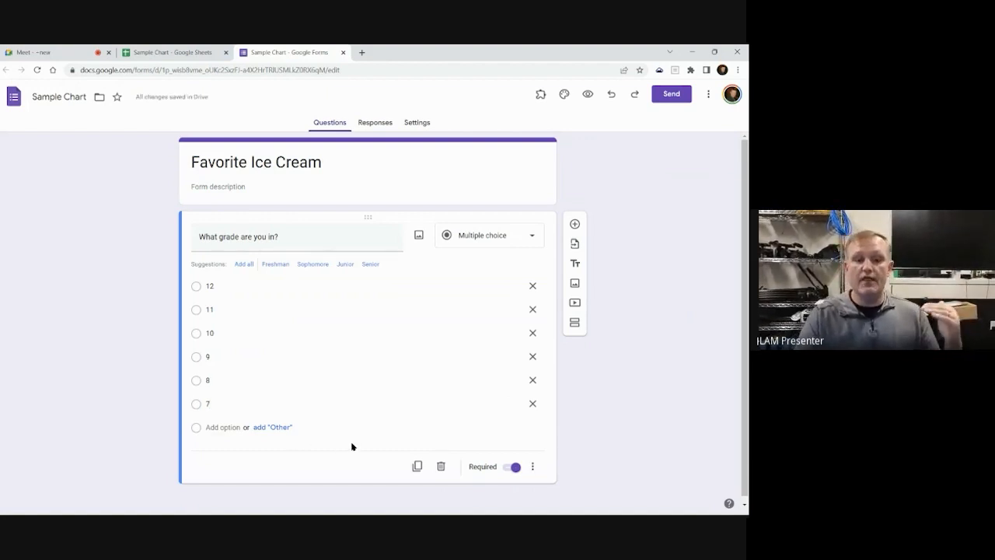
# Add an "Other" option to the grade question and remove it again
pyautogui.scroll(-1, 318, 456)
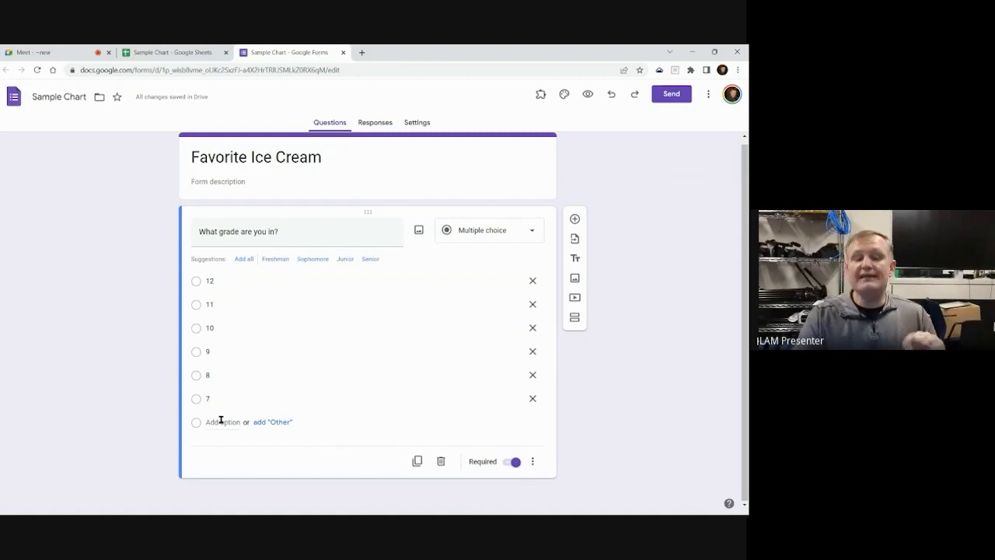
pyautogui.click(276, 423)
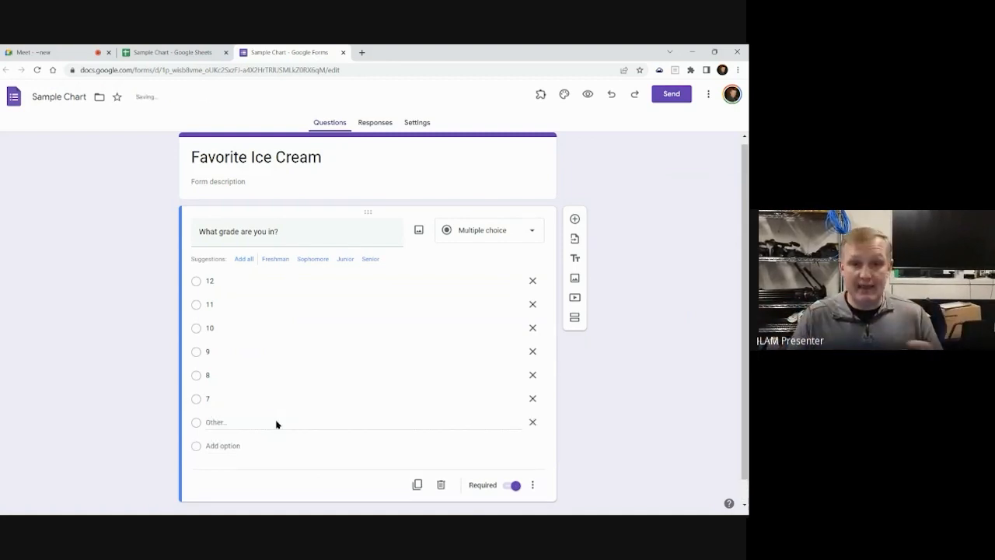
pyautogui.click(532, 422)
pyautogui.click(233, 398)
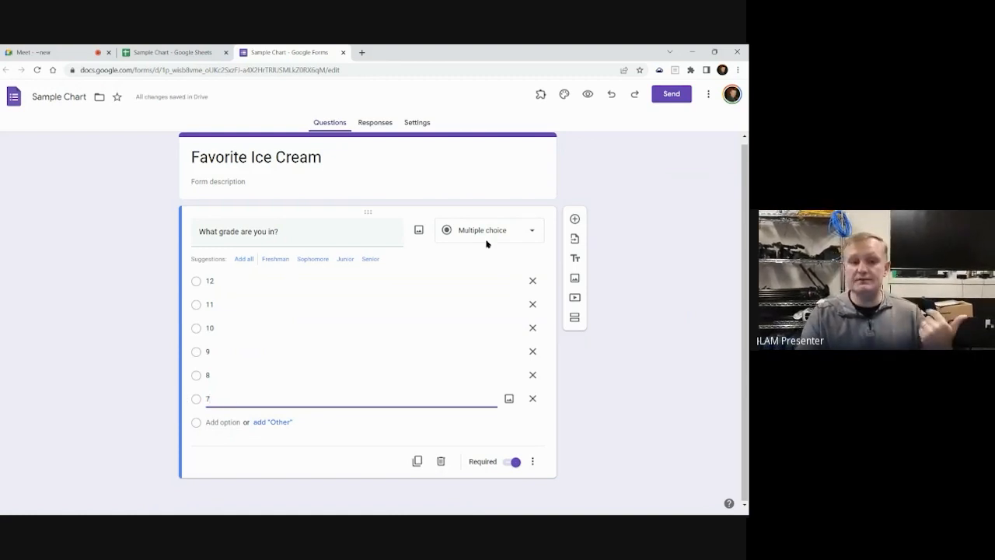
# Try the Dropdown type for the grade question and set it back to Multiple choice
pyautogui.click(518, 235)
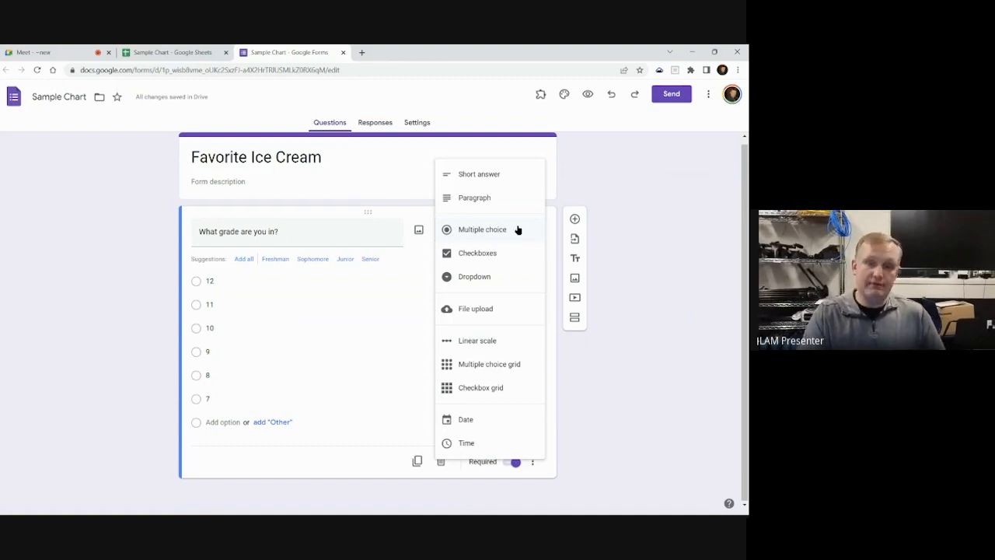
pyautogui.click(518, 229)
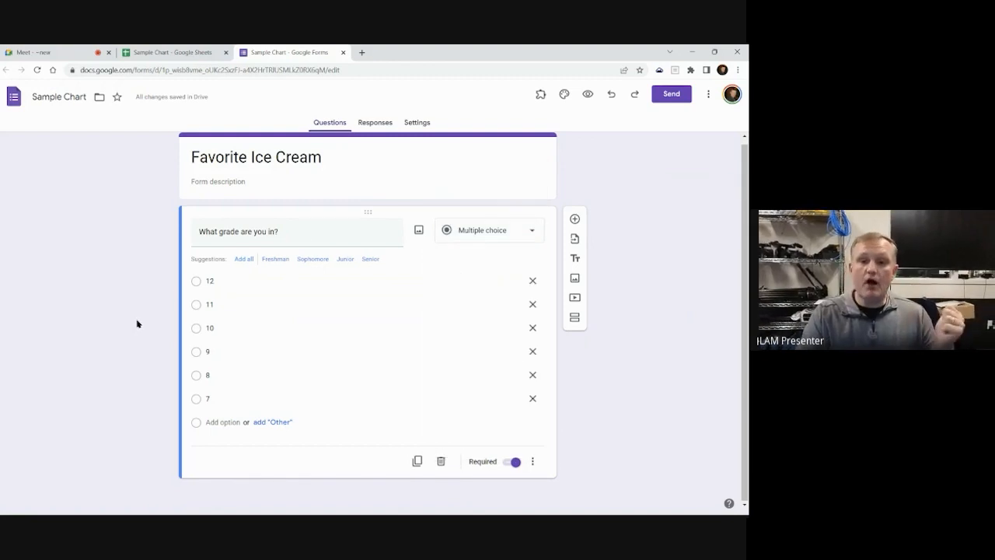
pyautogui.click(492, 238)
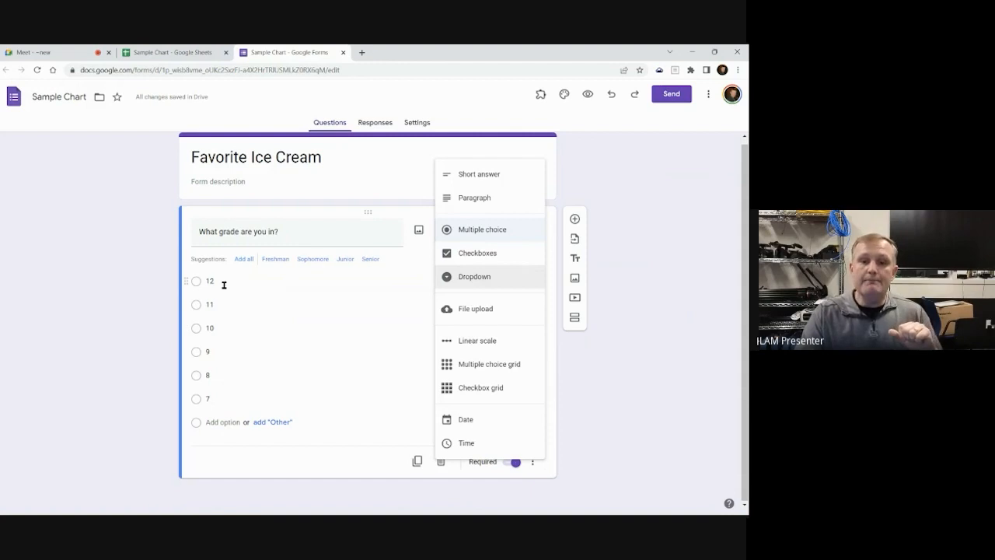
pyautogui.click(501, 283)
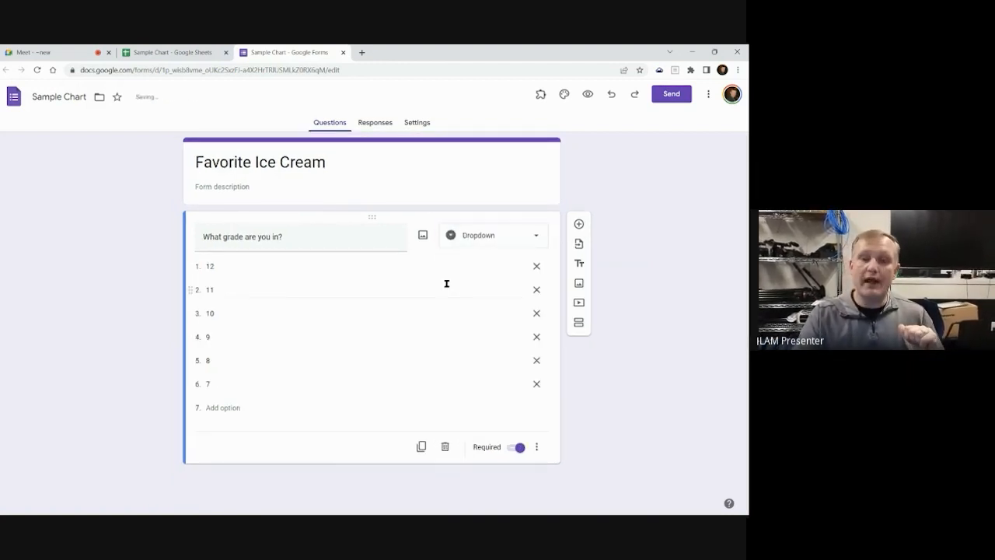
pyautogui.click(501, 237)
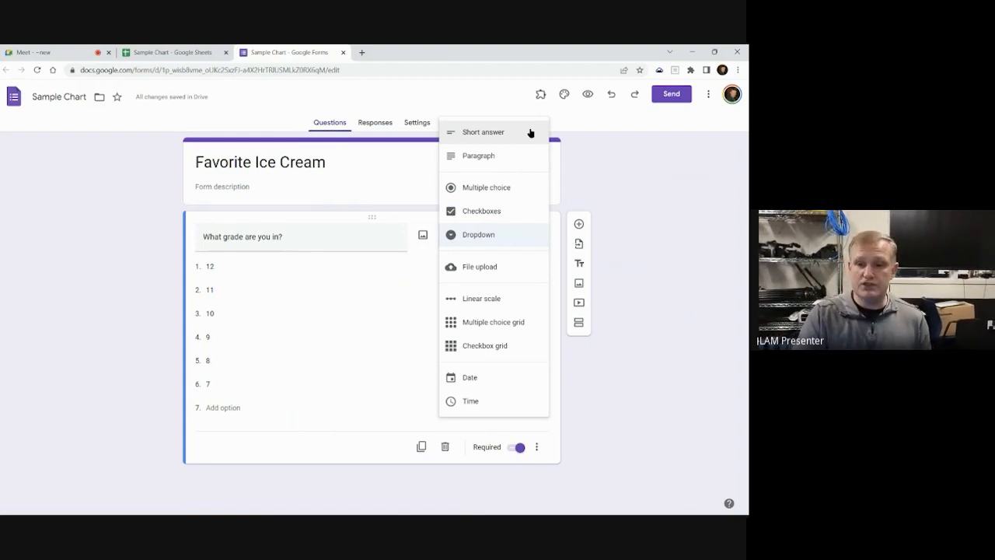
pyautogui.click(518, 189)
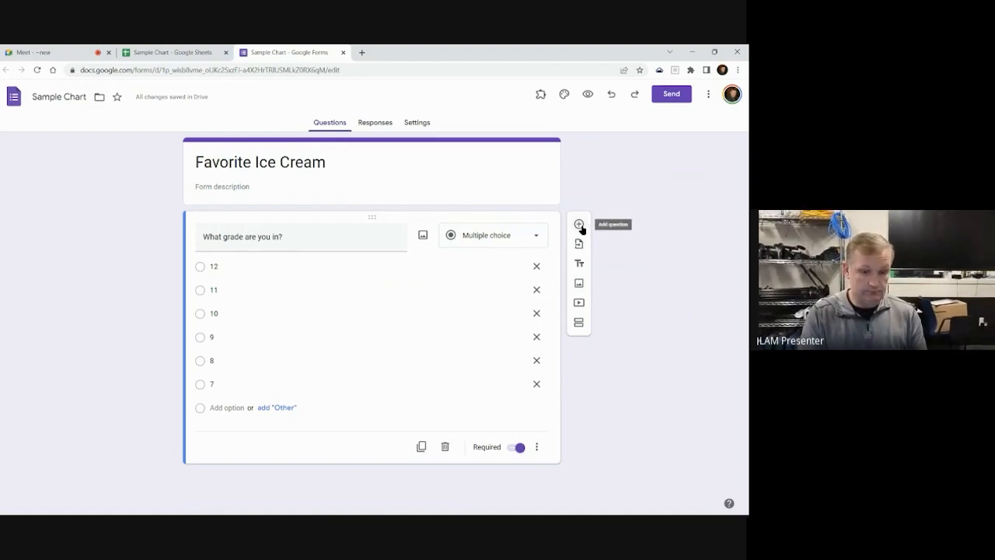
# Add a second question to the form with the text "What is your favorite ice cream?"
pyautogui.click(579, 225)
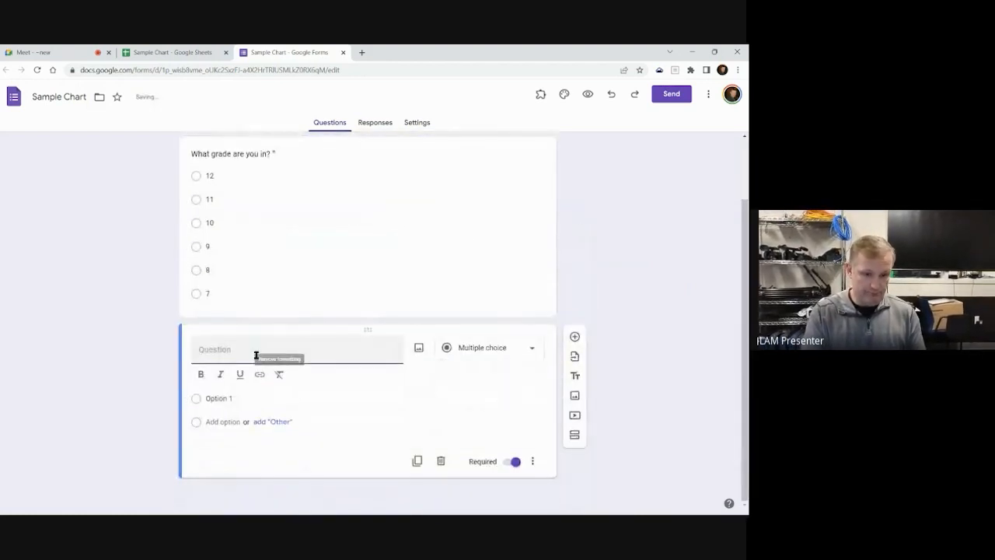
pyautogui.write('What is your favori')
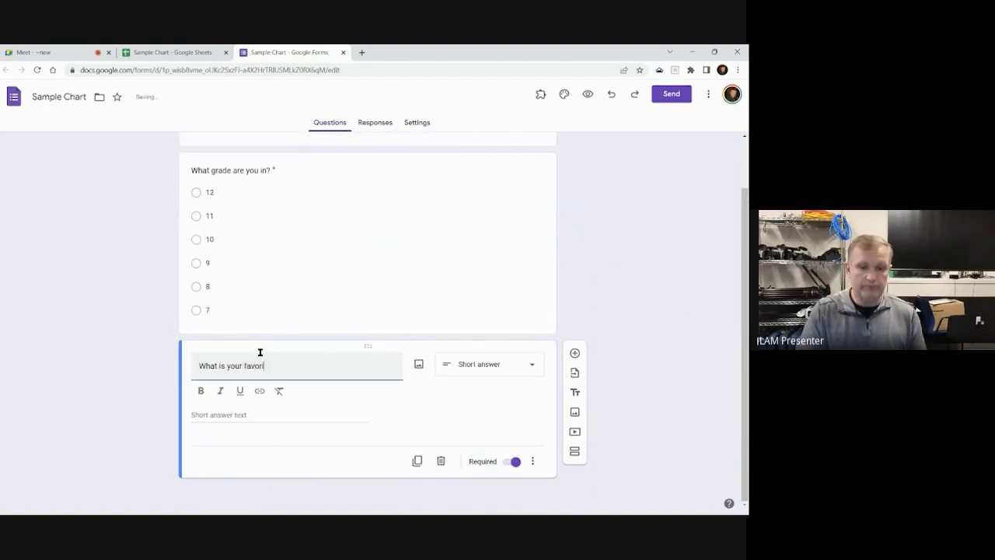
pyautogui.write('te ice cream')
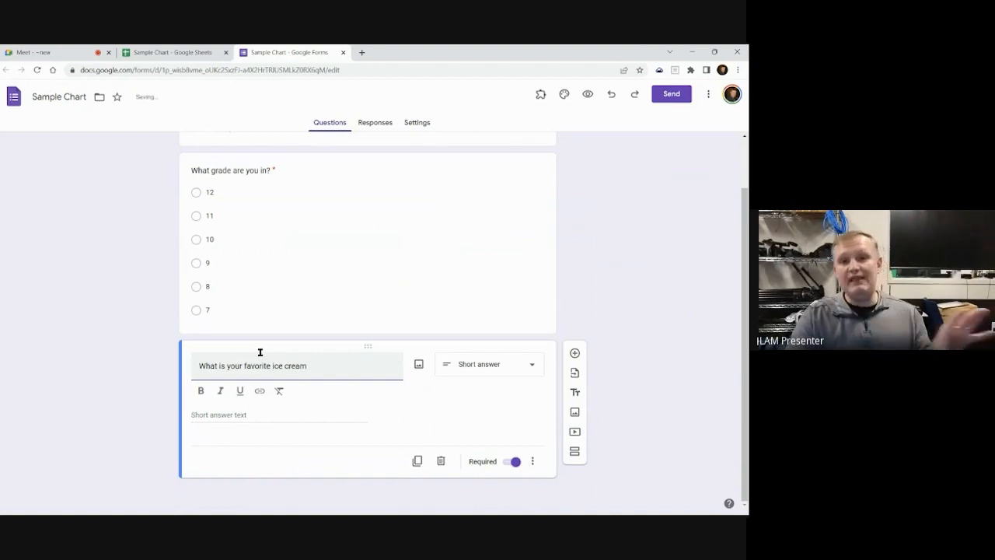
pyautogui.write('?')
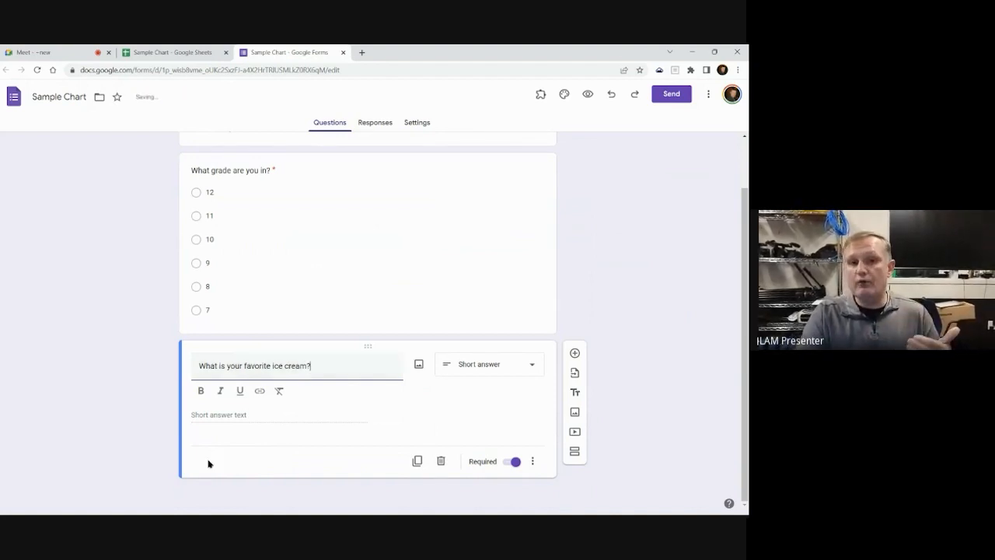
# Make the ice cream question multiple choice with the options Vanilla, Chocolate, Strawberry and an "Other" option
pyautogui.click(495, 369)
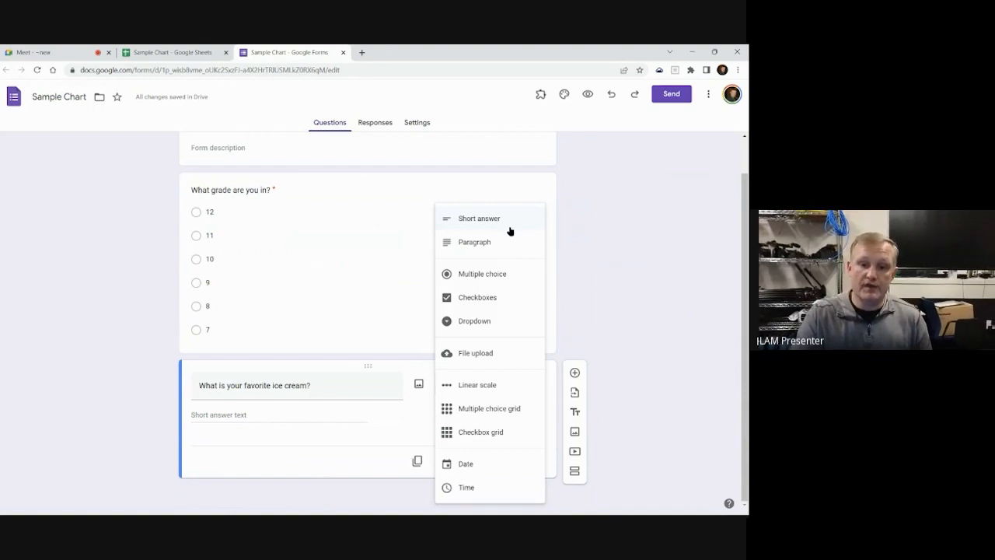
pyautogui.click(522, 277)
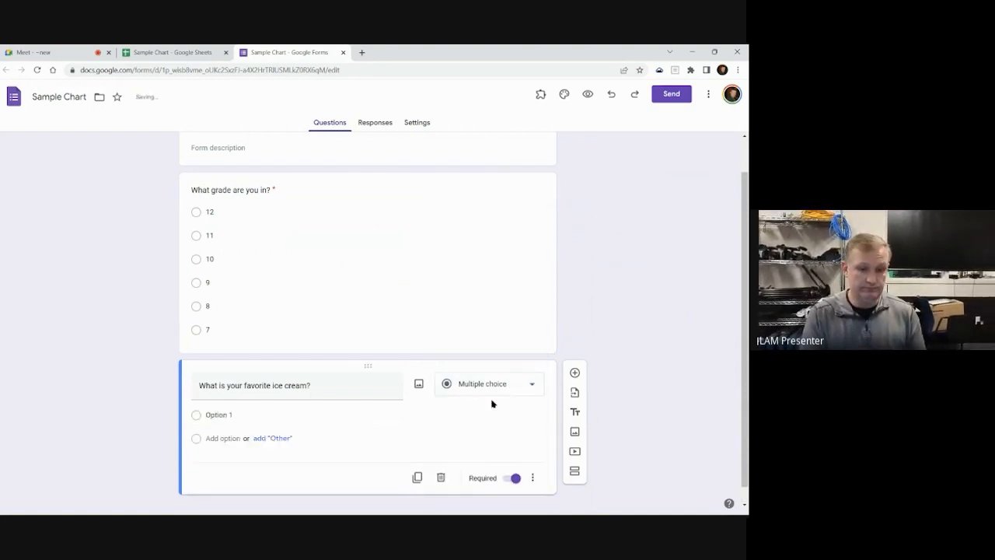
pyautogui.click(246, 416)
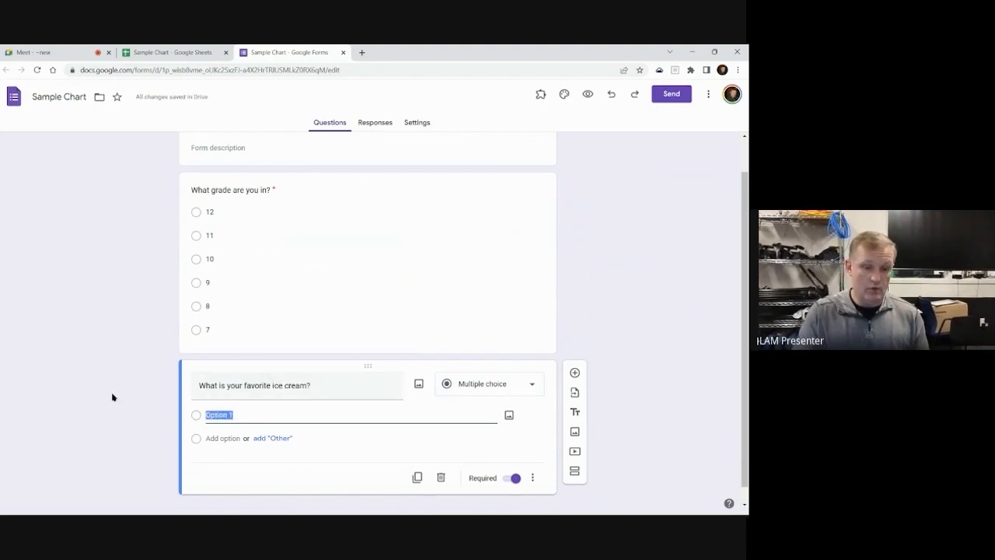
pyautogui.write('Vanilla')
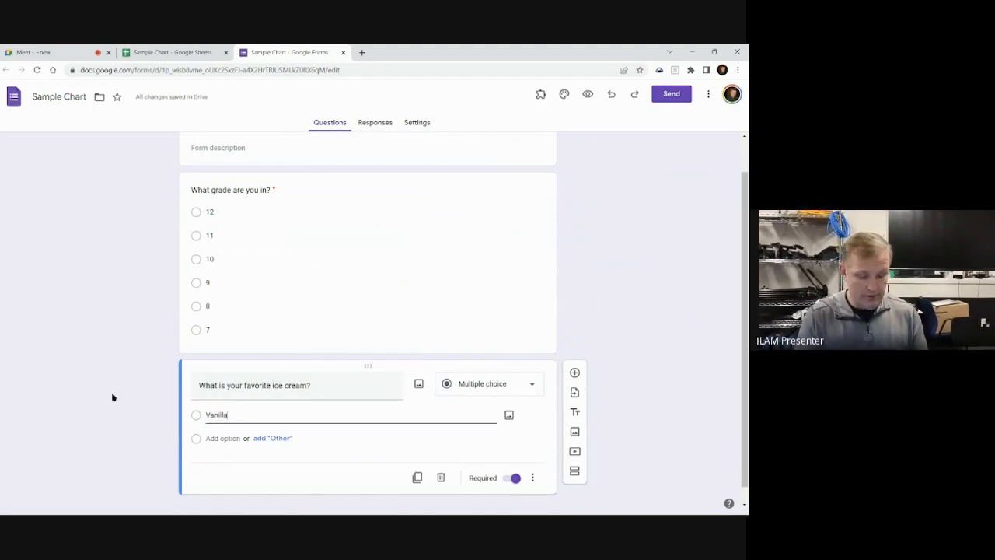
pyautogui.click(211, 437)
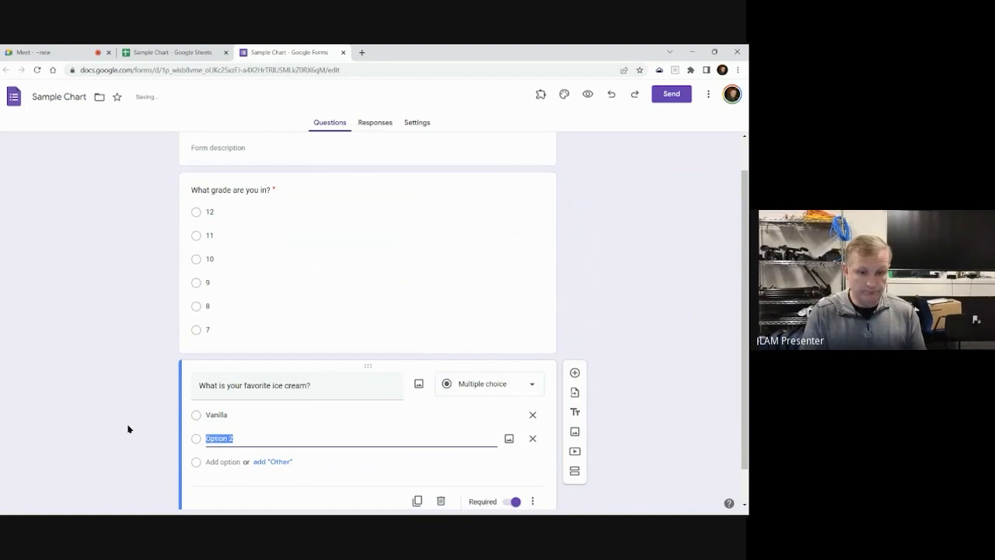
pyautogui.write('Chocola')
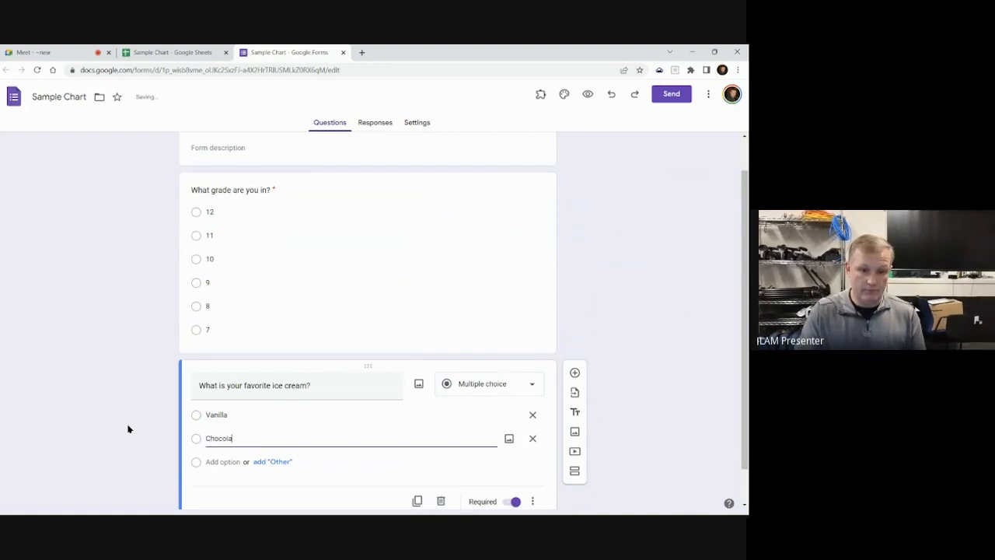
pyautogui.write('te')
pyautogui.click(216, 462)
pyautogui.write('St')
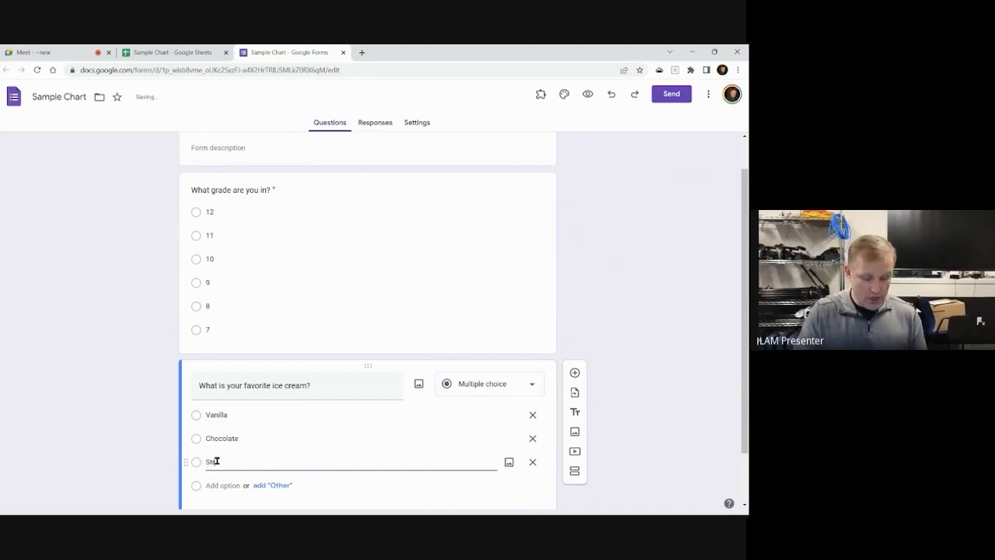
pyautogui.write('rawberry')
pyautogui.click(215, 485)
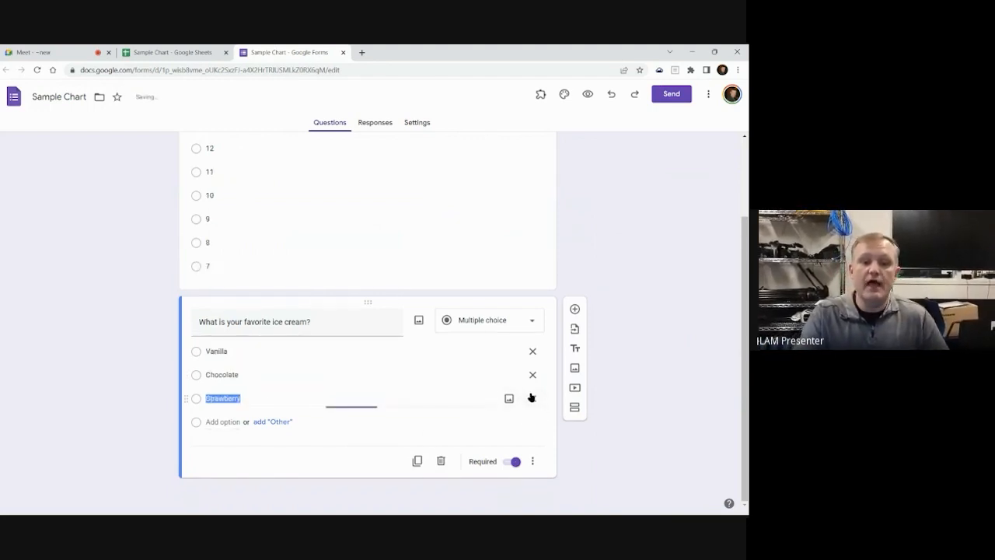
pyautogui.click(275, 424)
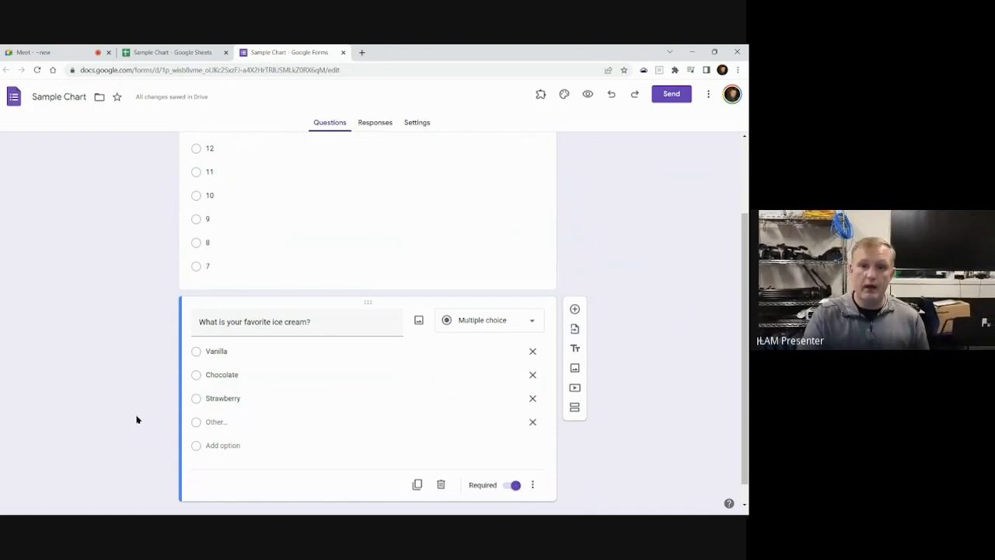
# Switch the Required setting off and back on for the ice cream question and the grade question
pyautogui.click(509, 486)
pyautogui.click(509, 485)
pyautogui.click(371, 204)
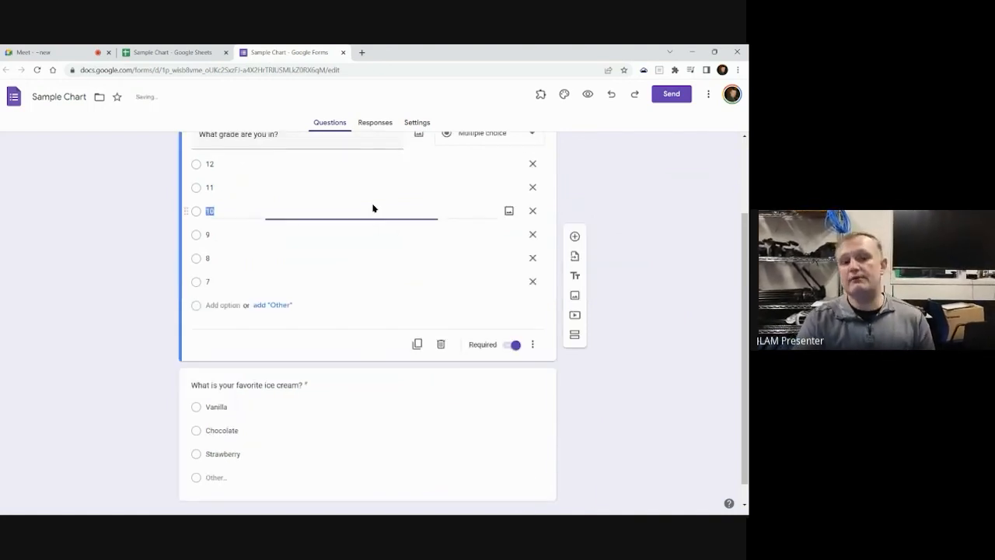
pyautogui.click(509, 346)
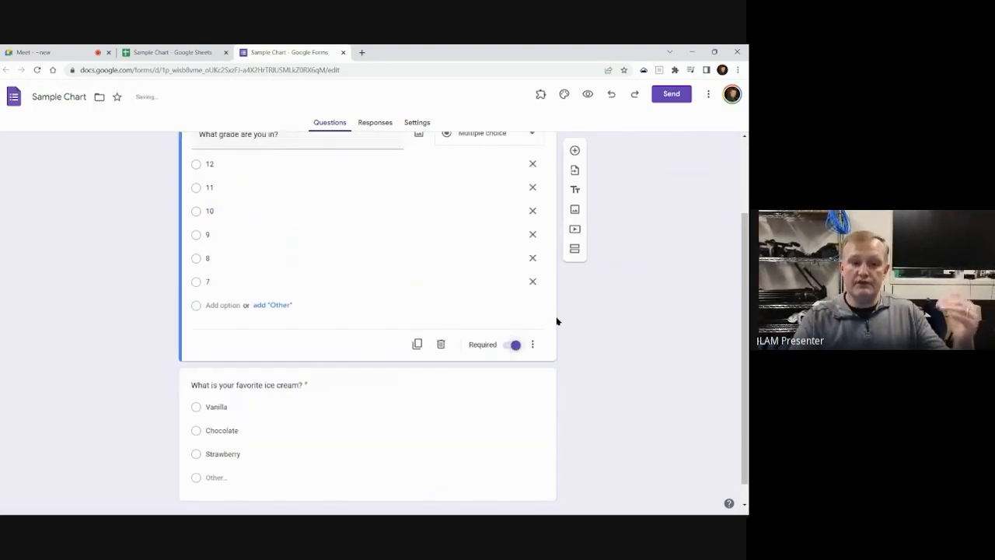
# Add "Cookie Dough" as another answer option to the ice cream question
pyautogui.scroll(-1, 558, 318)
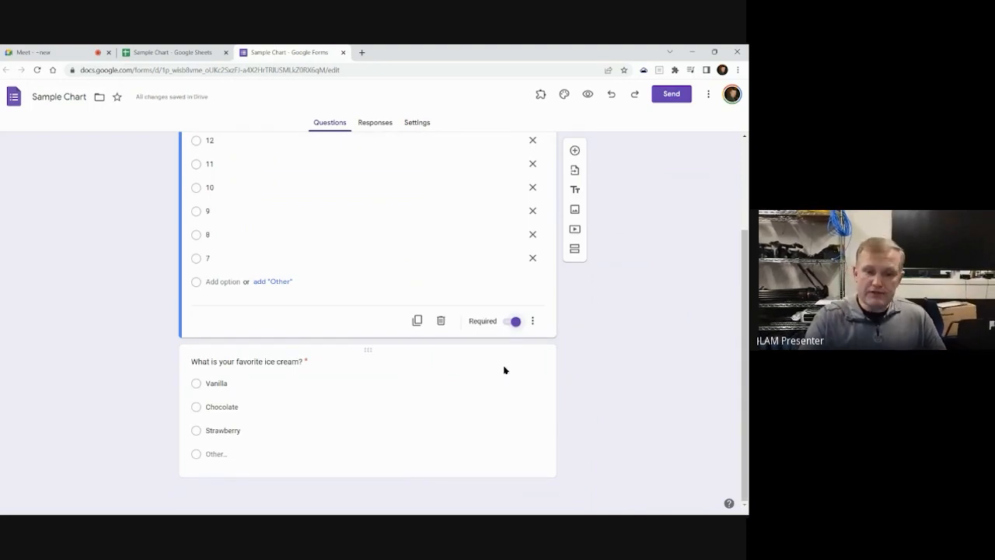
pyautogui.scroll(2, 277, 292)
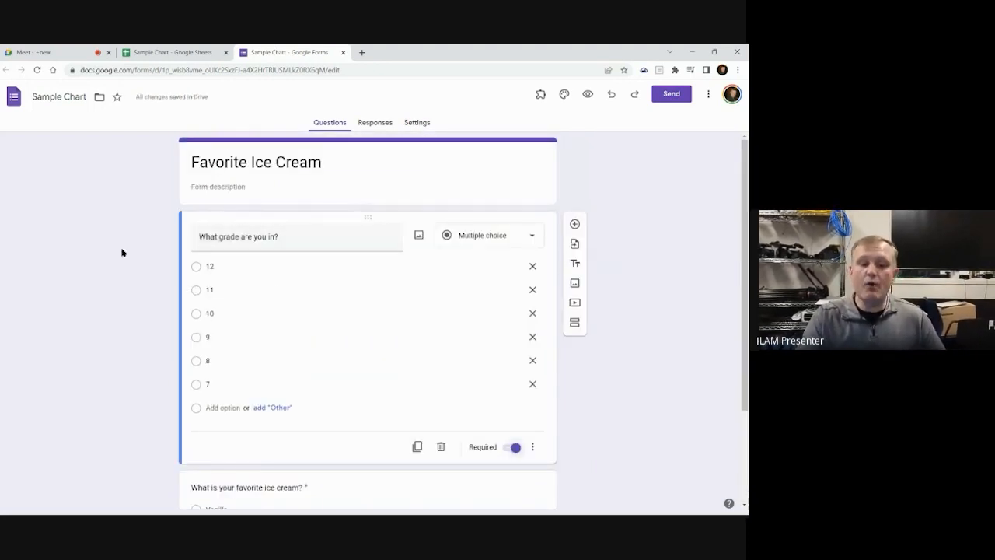
pyautogui.scroll(-2, 132, 324)
pyautogui.scroll(2, 132, 324)
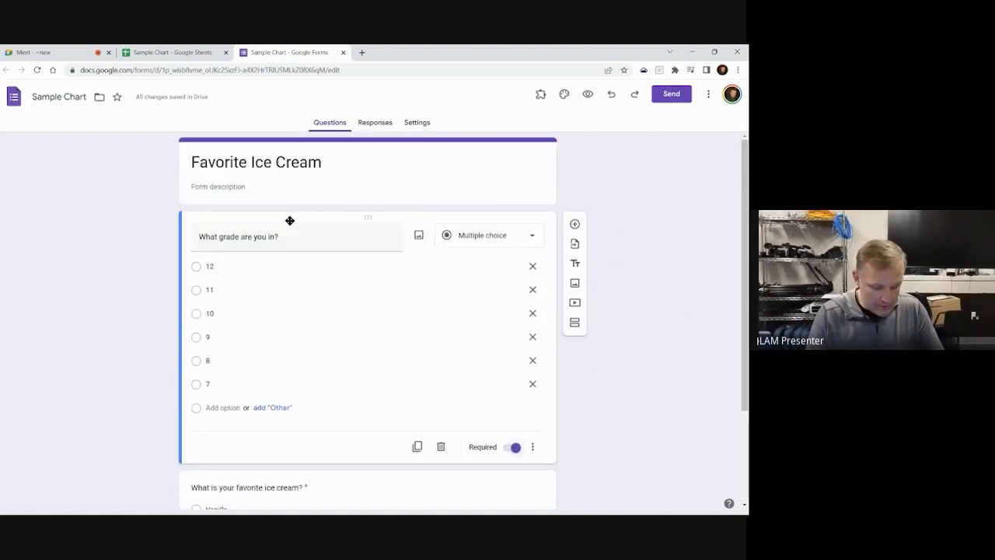
pyautogui.scroll(-2, 307, 404)
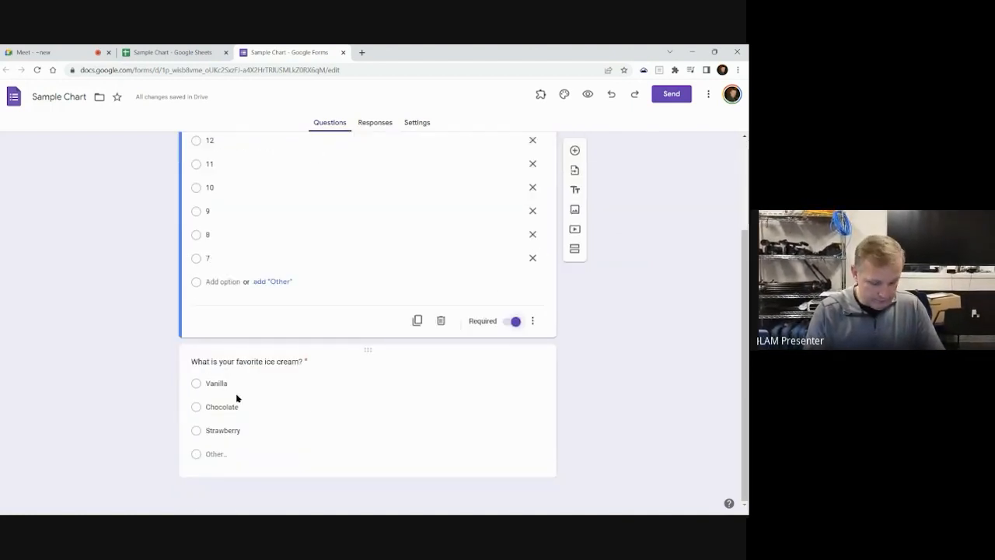
pyautogui.click(275, 468)
pyautogui.click(220, 438)
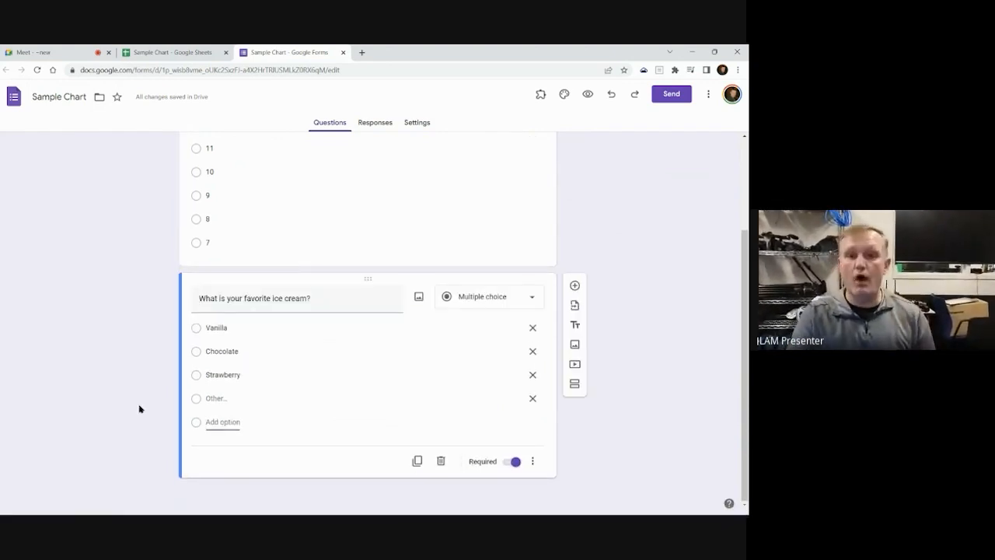
pyautogui.write('Cookie Dough')
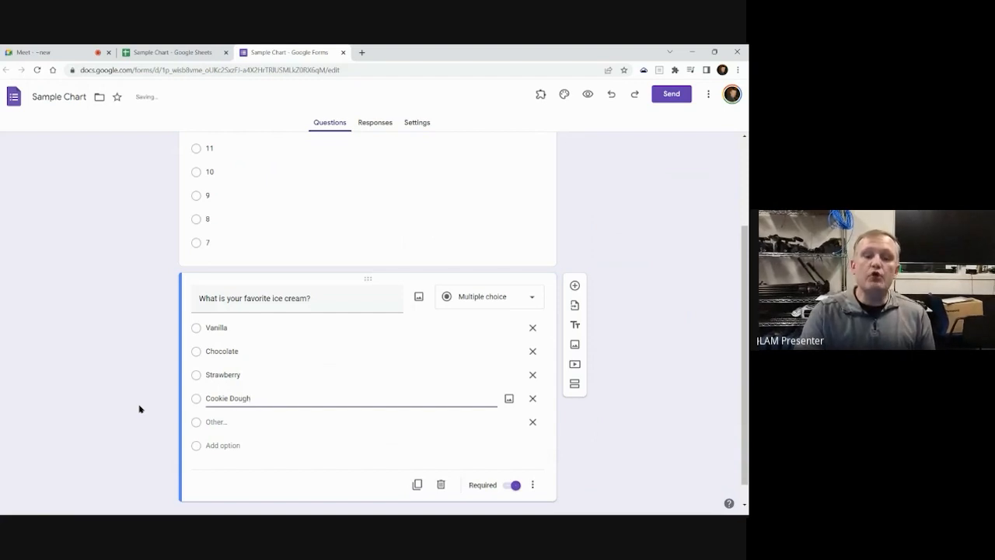
pyautogui.click(162, 426)
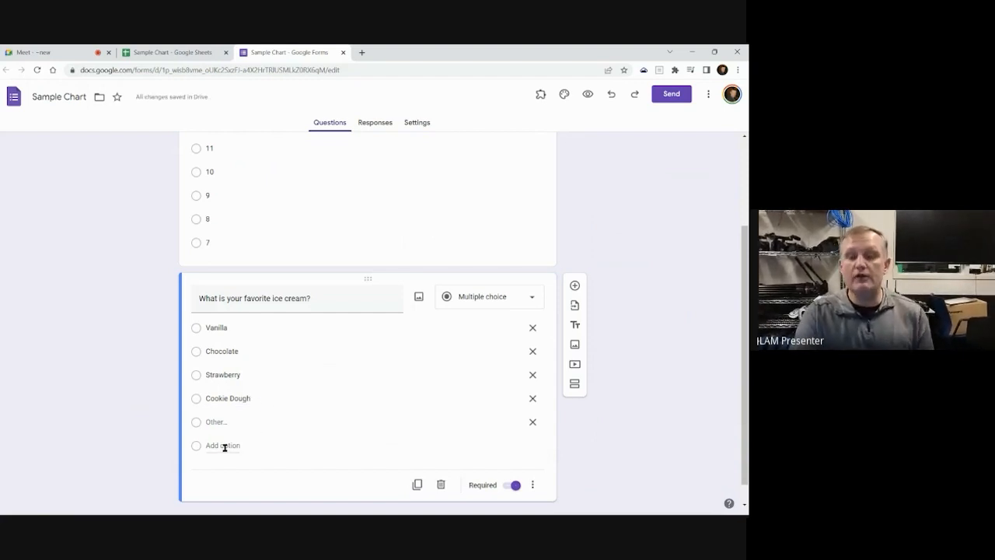
# Insert the colorful candy picture from the Work and School themes as the form's header image
pyautogui.scroll(3, 140, 388)
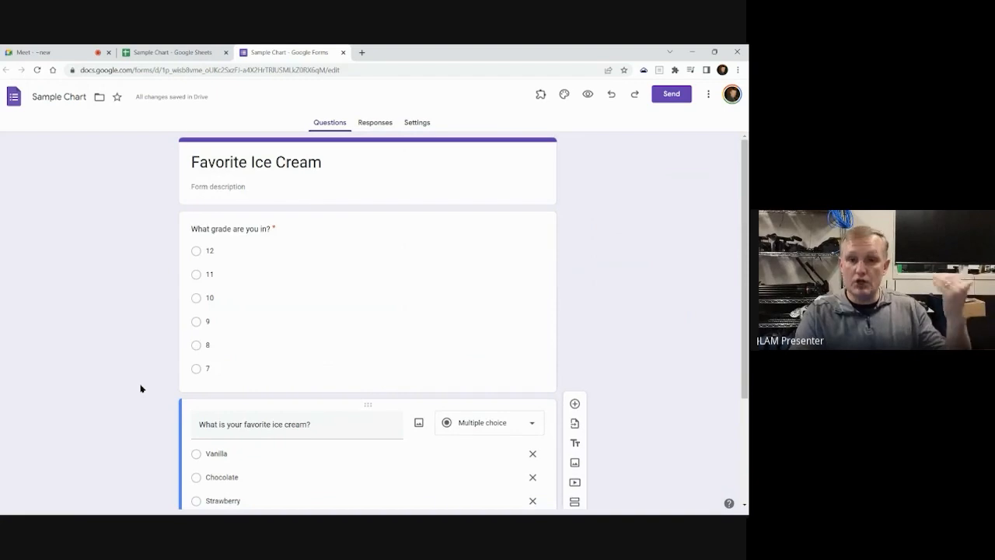
pyautogui.scroll(-3, 107, 387)
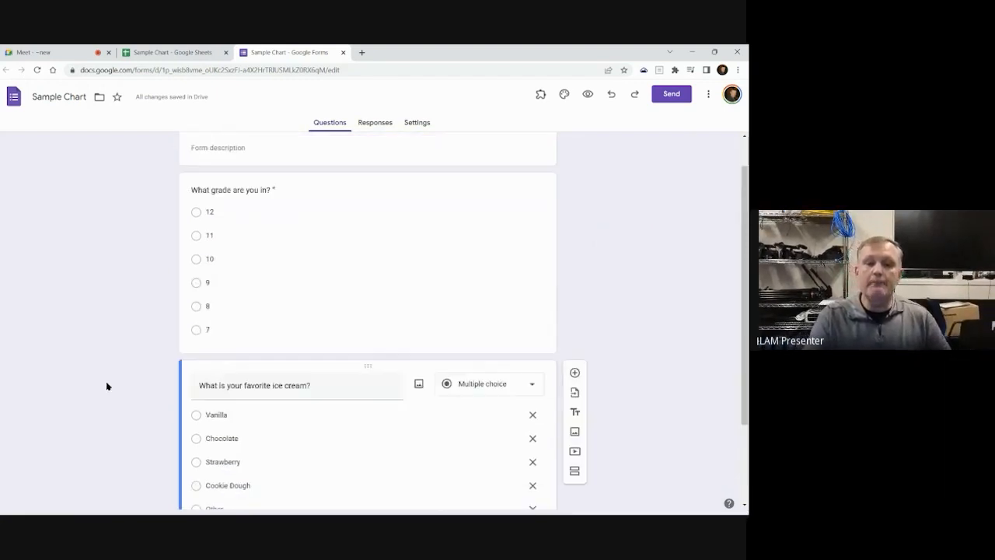
pyautogui.scroll(3, 108, 387)
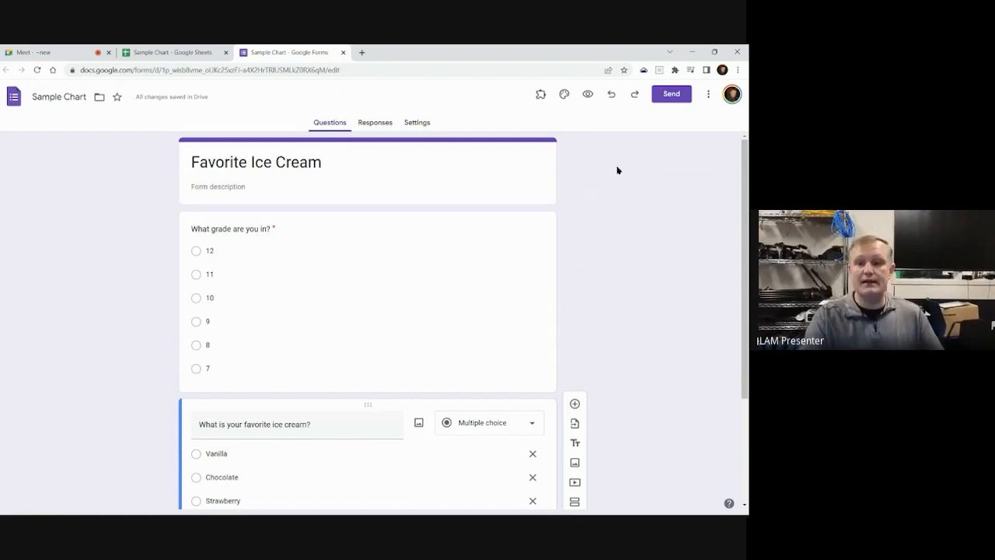
pyautogui.click(564, 95)
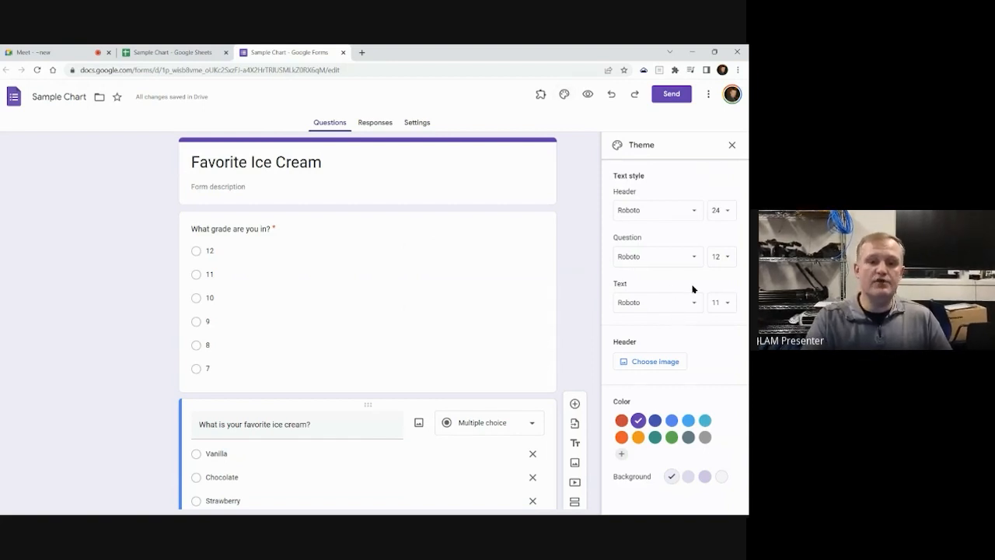
pyautogui.click(653, 361)
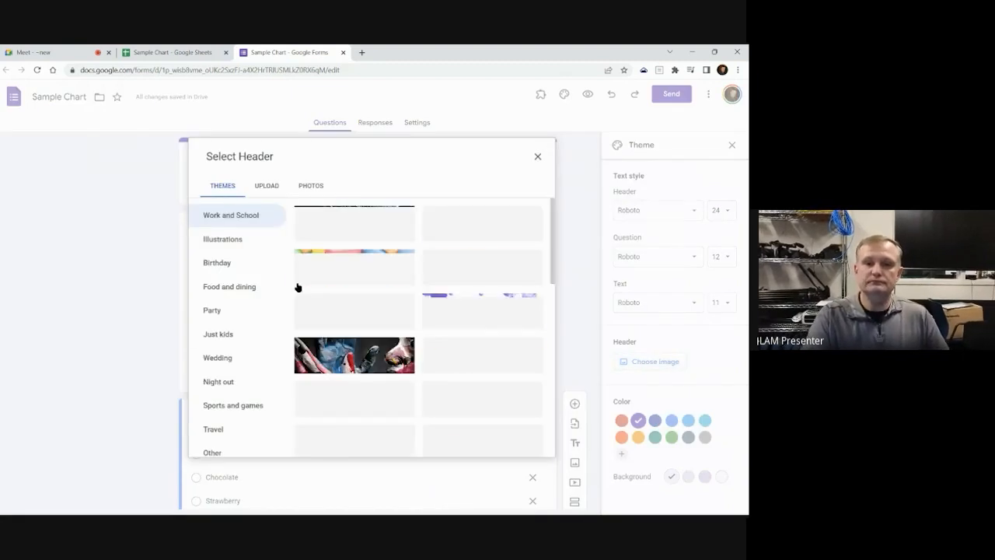
pyautogui.scroll(-2, 410, 376)
pyautogui.scroll(2, 389, 327)
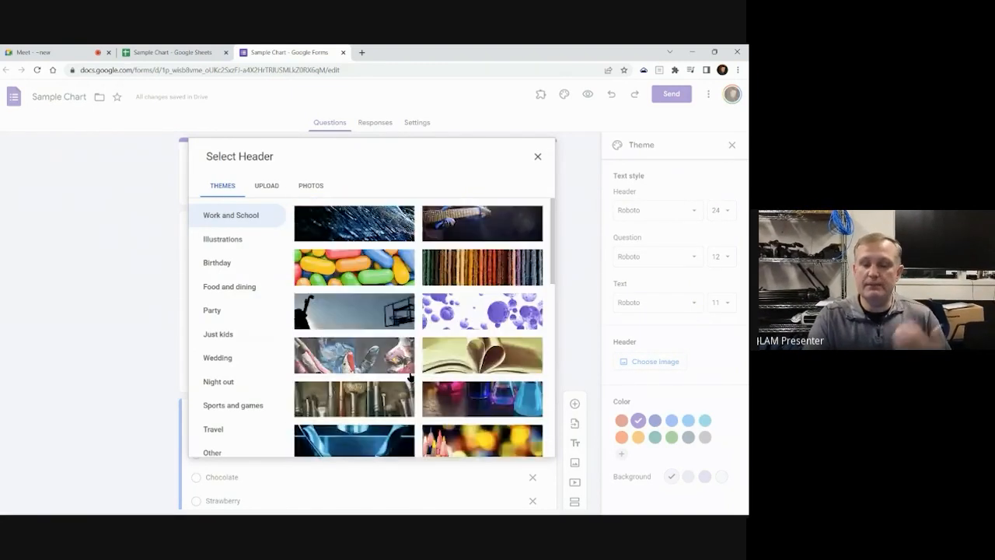
pyautogui.click(344, 253)
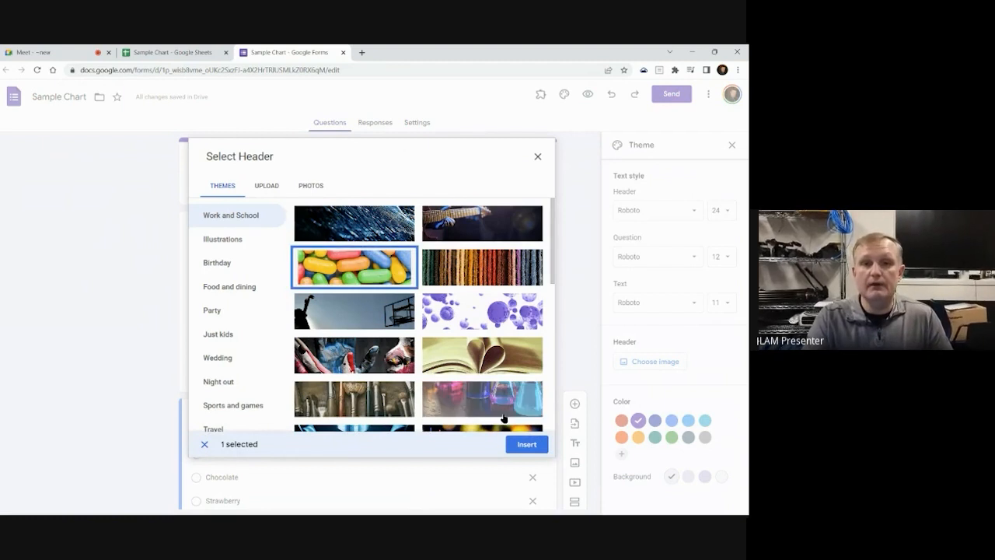
pyautogui.click(378, 258)
pyautogui.click(380, 258)
pyautogui.click(526, 444)
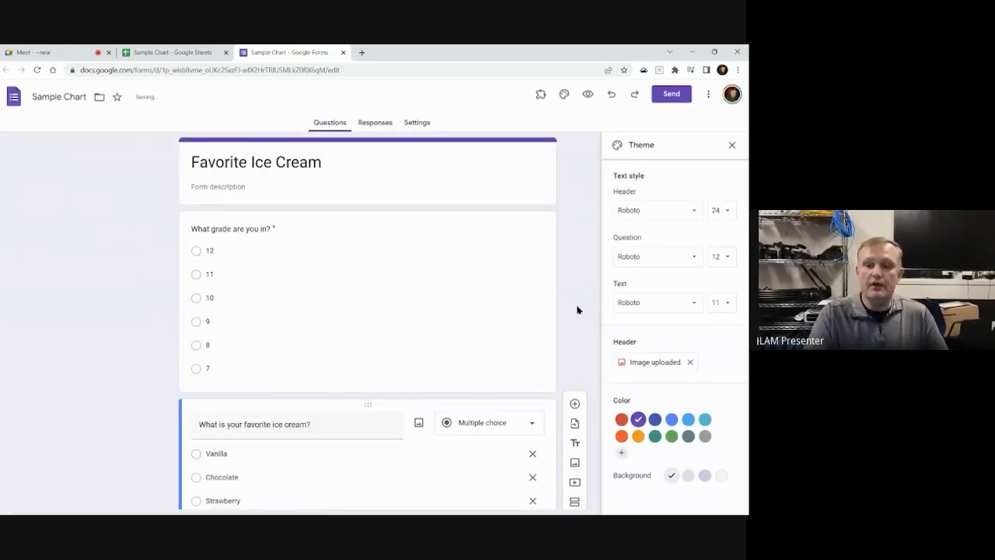
# Try the yellow and dark slate theme colors, set the form's theme color to brown, and close the theme options
pyautogui.scroll(-3, 578, 310)
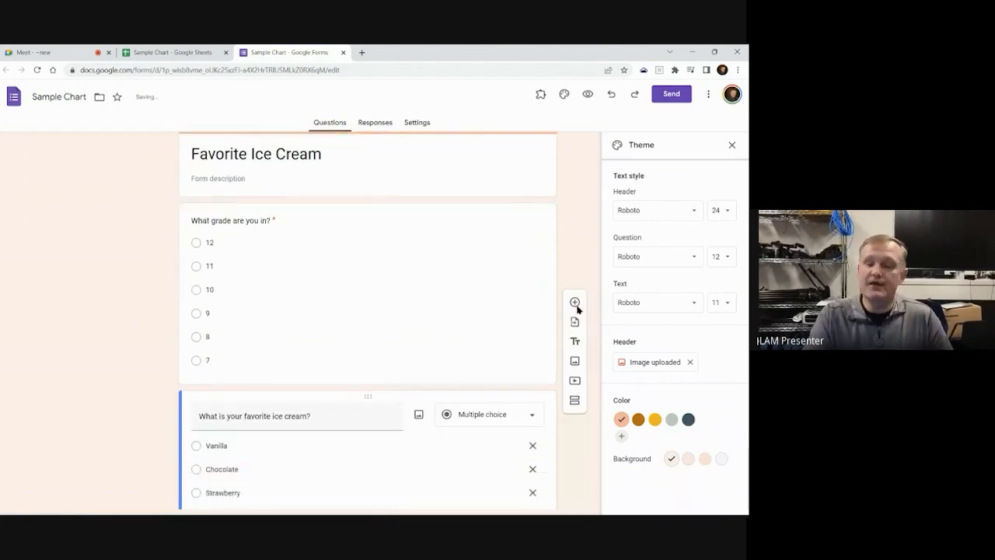
pyautogui.scroll(2, 576, 311)
pyautogui.click(654, 420)
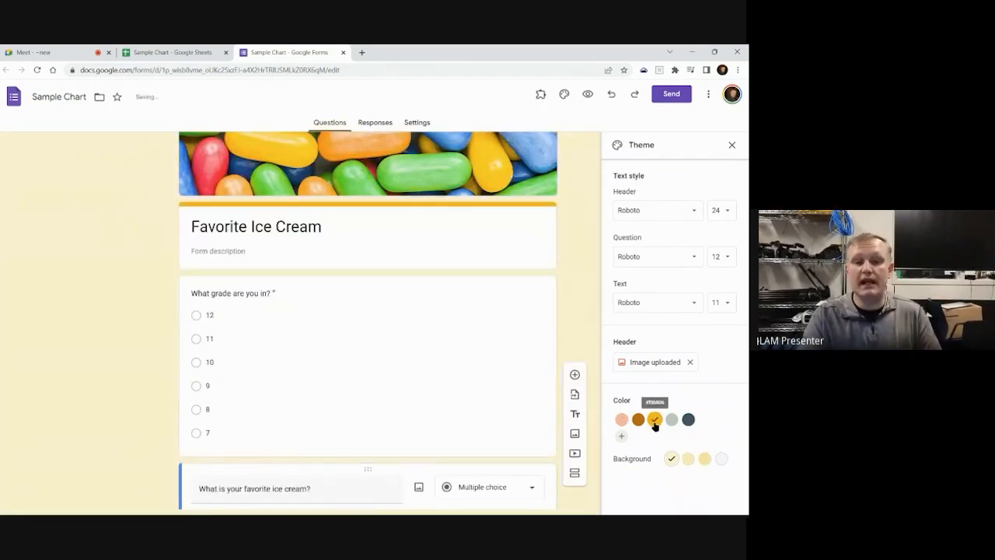
pyautogui.click(690, 421)
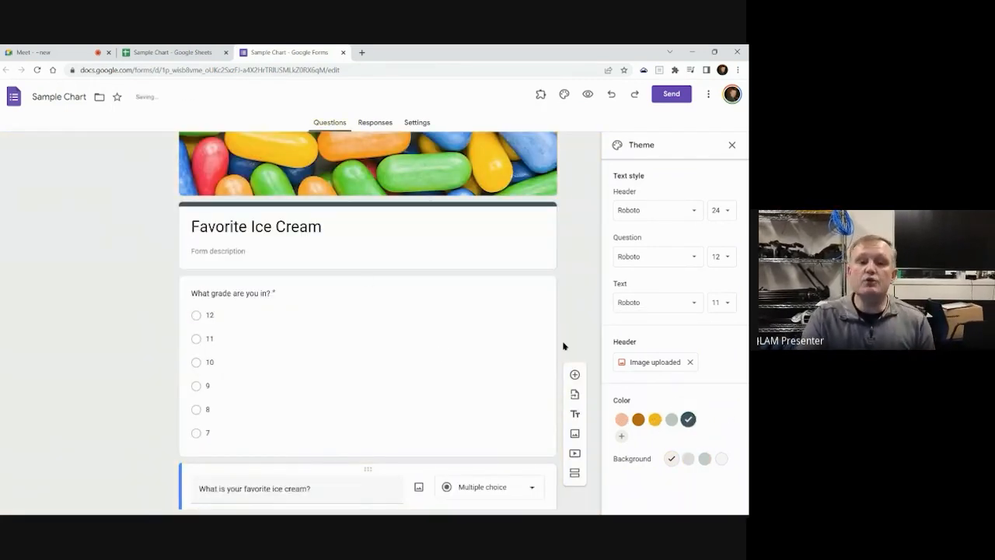
pyautogui.click(638, 420)
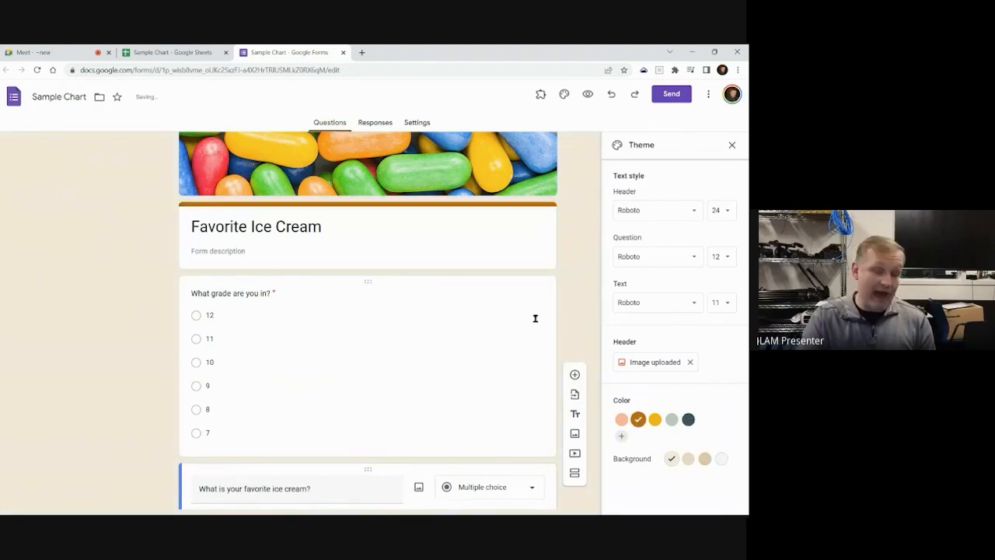
pyautogui.scroll(-2, 570, 324)
pyautogui.scroll(2, 571, 324)
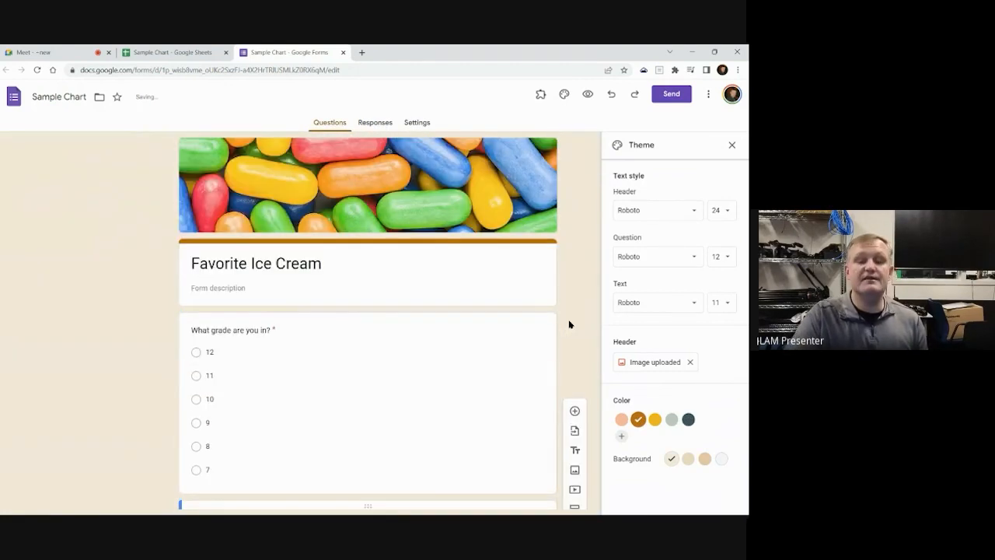
pyautogui.click(732, 147)
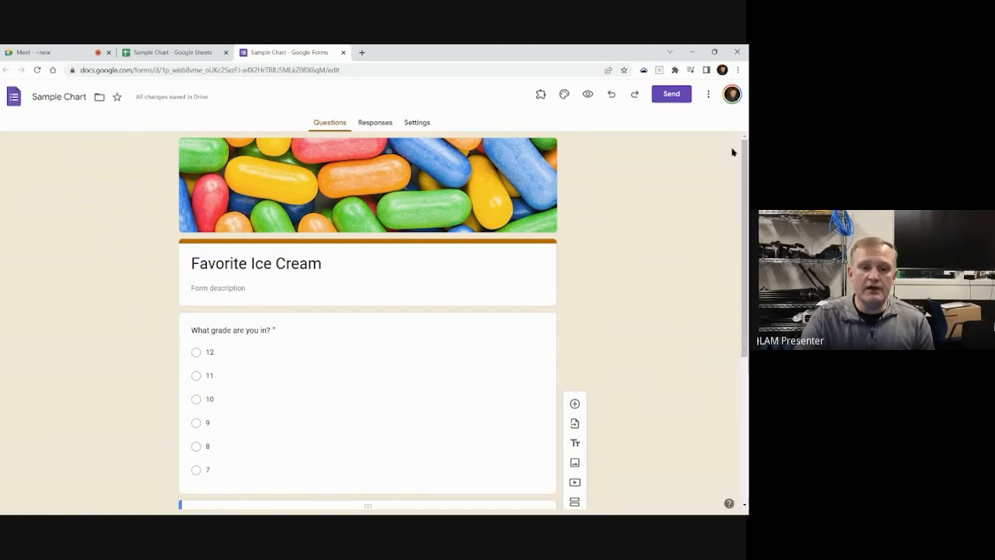
# View the form's responses page and look over its settings
pyautogui.click(376, 124)
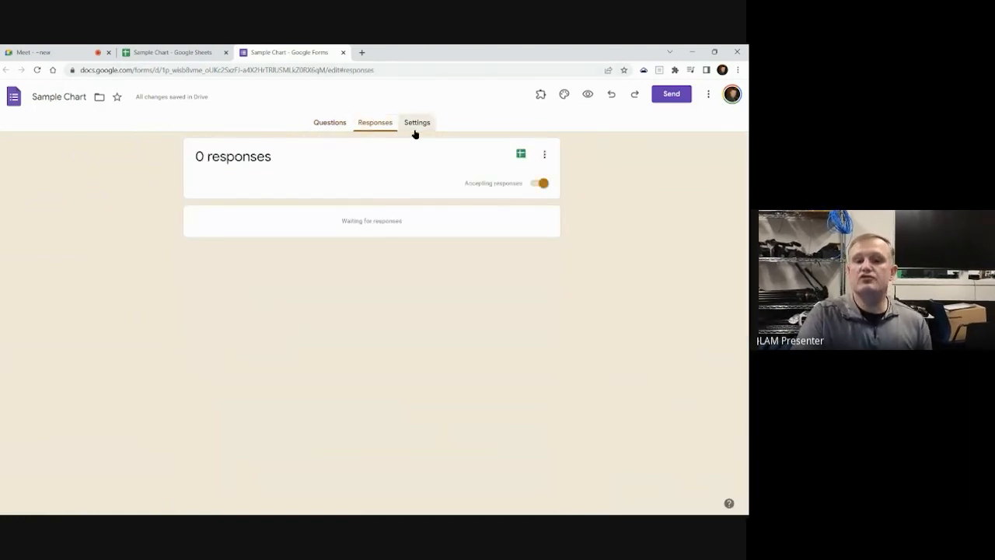
pyautogui.click(415, 127)
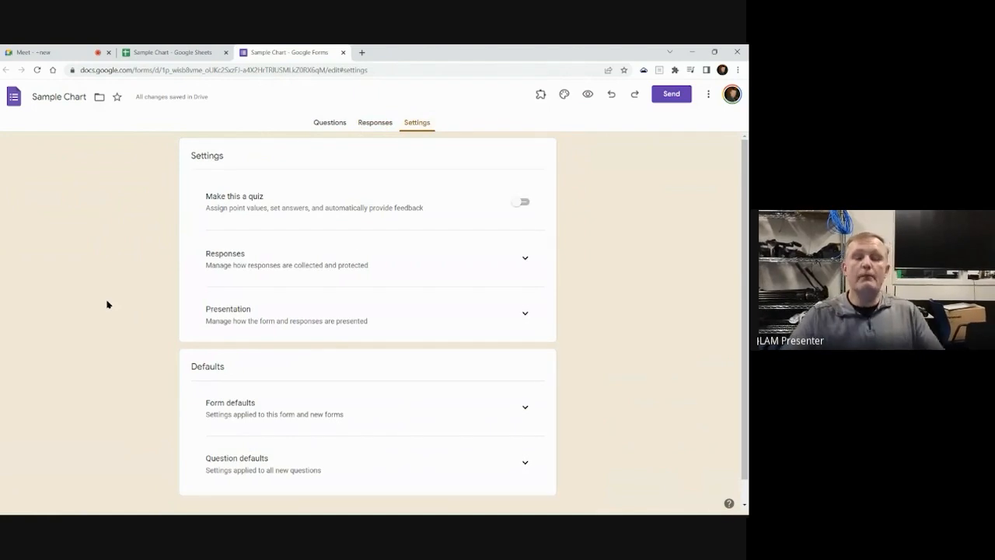
pyautogui.scroll(-1, 107, 304)
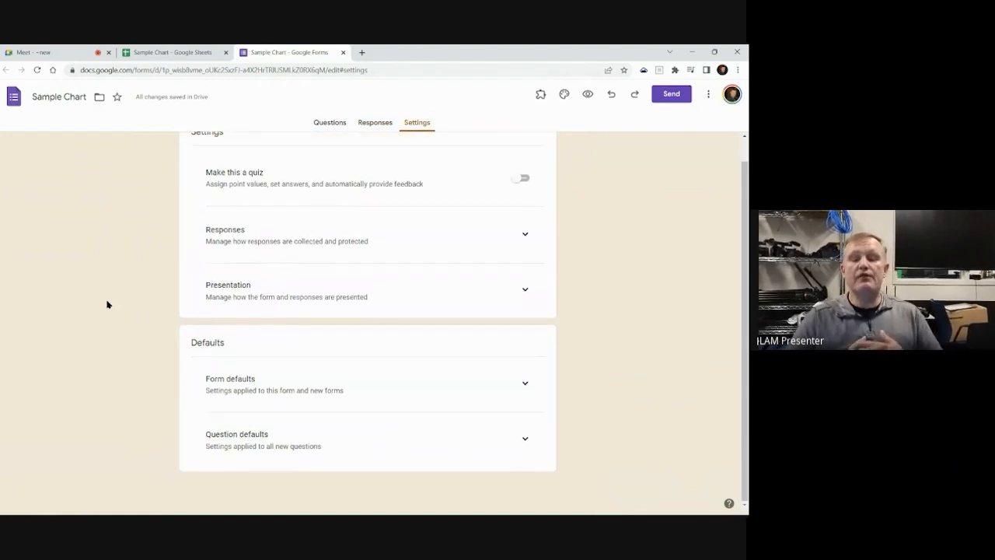
# Expand the response settings and examine the email collection, response copy, response editing and one-response limit options
pyautogui.click(525, 237)
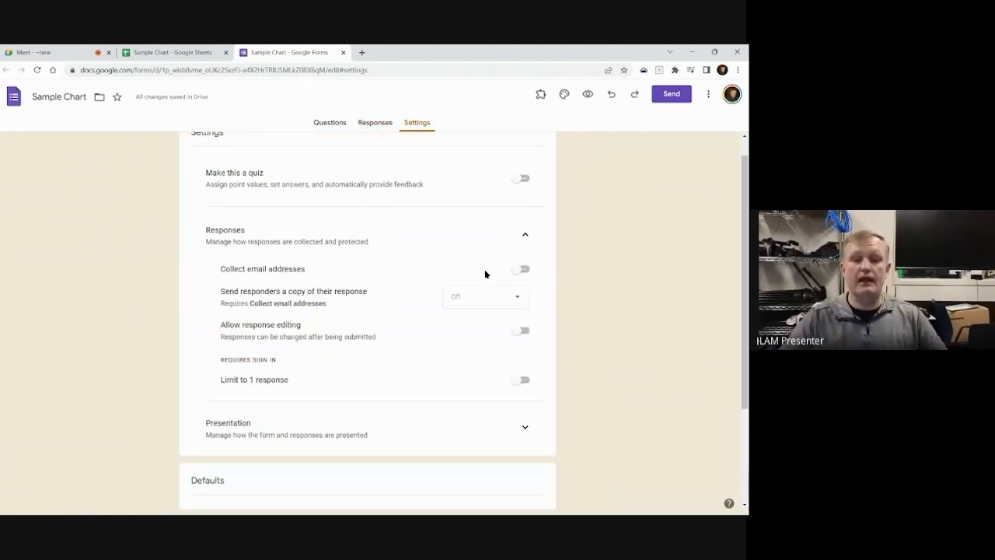
pyautogui.click(520, 270)
pyautogui.click(520, 270)
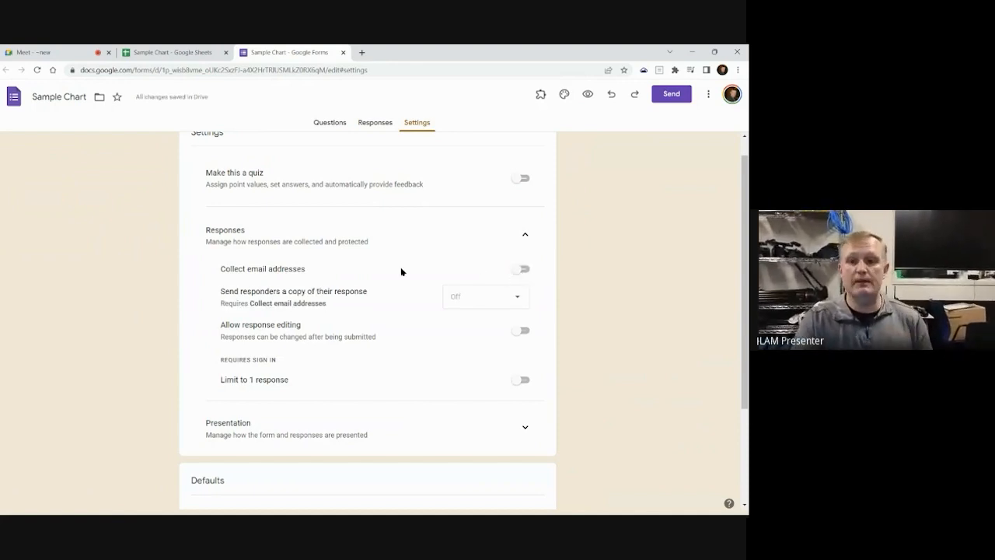
pyautogui.scroll(1, 175, 277)
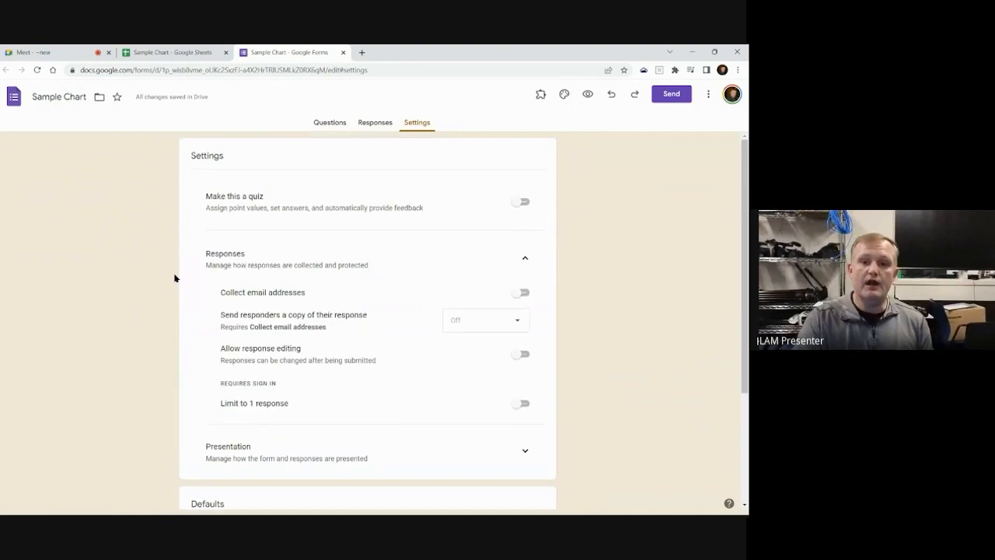
pyautogui.scroll(-2, 175, 278)
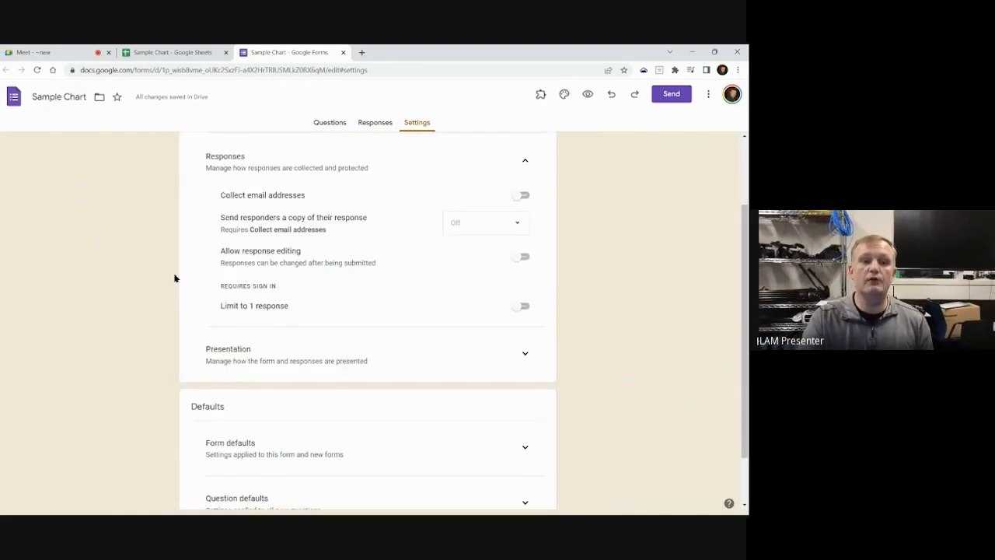
pyautogui.scroll(1, 175, 278)
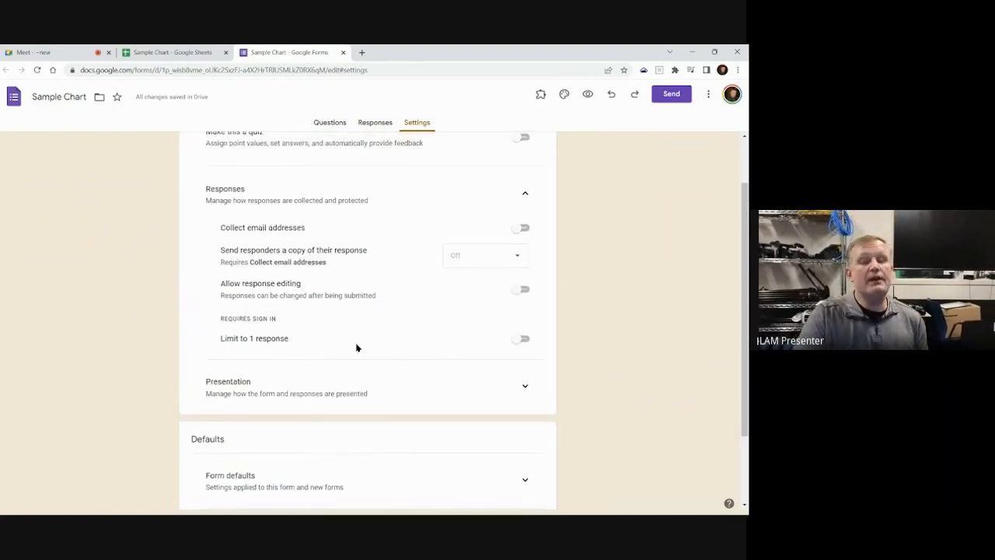
pyautogui.scroll(-1, 357, 349)
pyautogui.scroll(2, 357, 349)
# Return to the form's questions and review the header, the grade question and the ice cream question
pyautogui.click(334, 122)
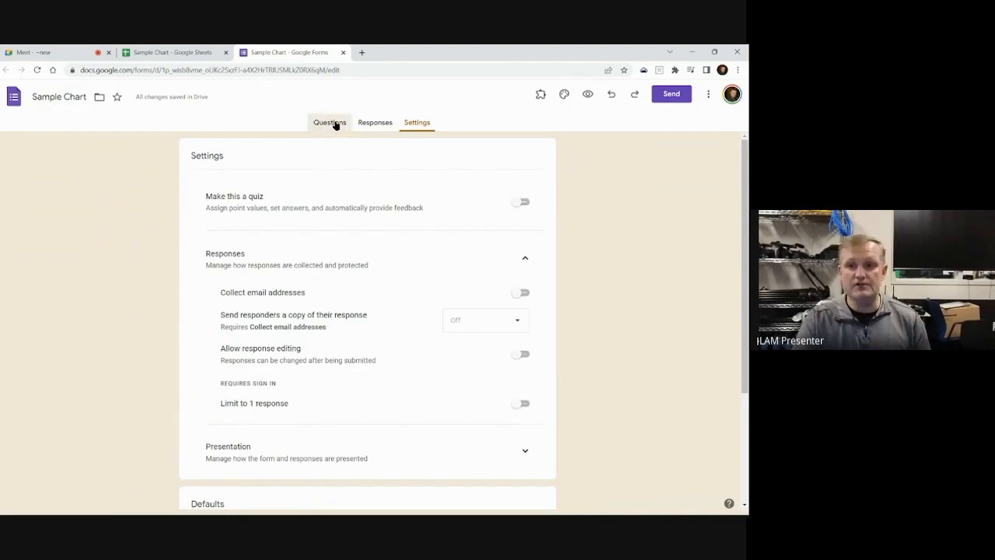
pyautogui.scroll(-3, 131, 354)
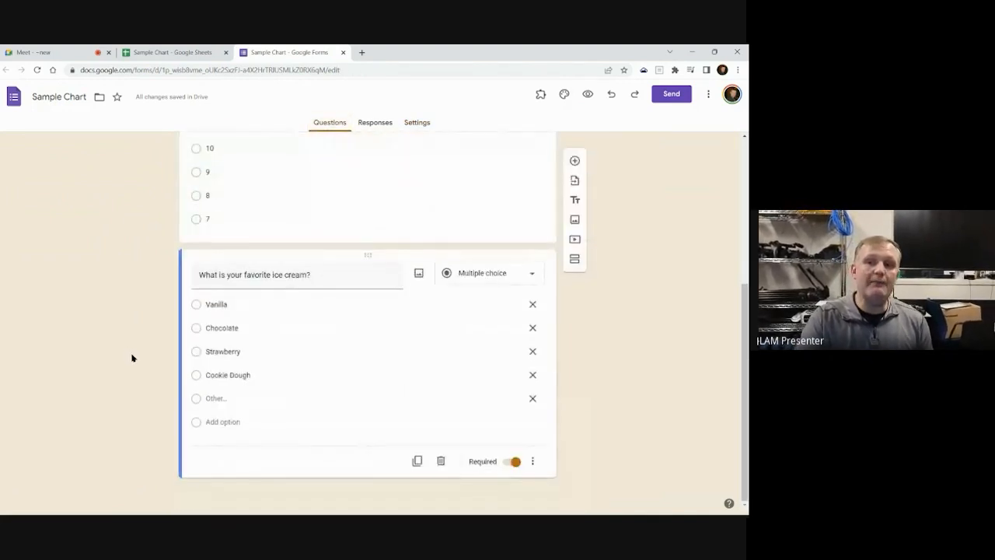
pyautogui.scroll(3, 133, 357)
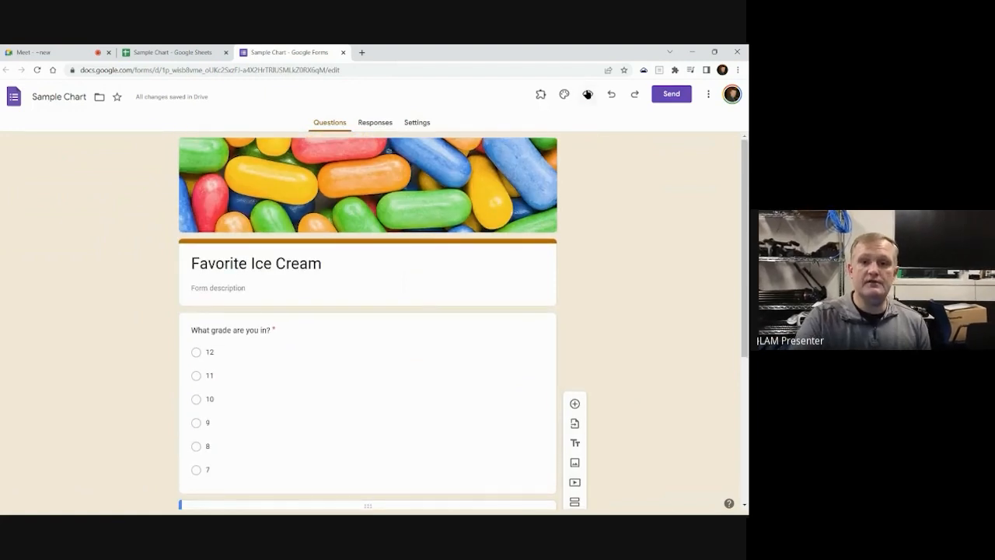
# Preview the form and submit a test response with grade 11 and Chocolate
pyautogui.click(586, 95)
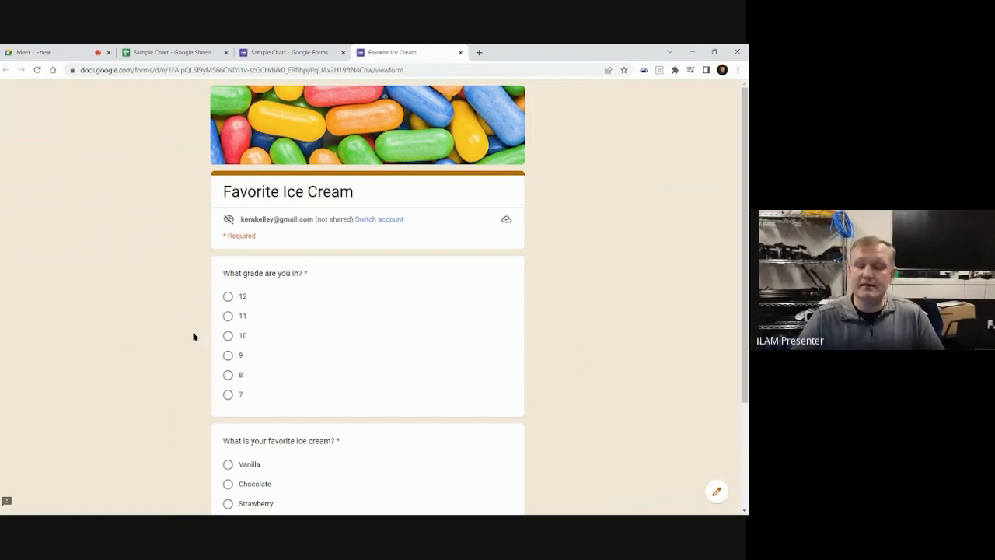
pyautogui.click(228, 316)
pyautogui.scroll(-3, 104, 379)
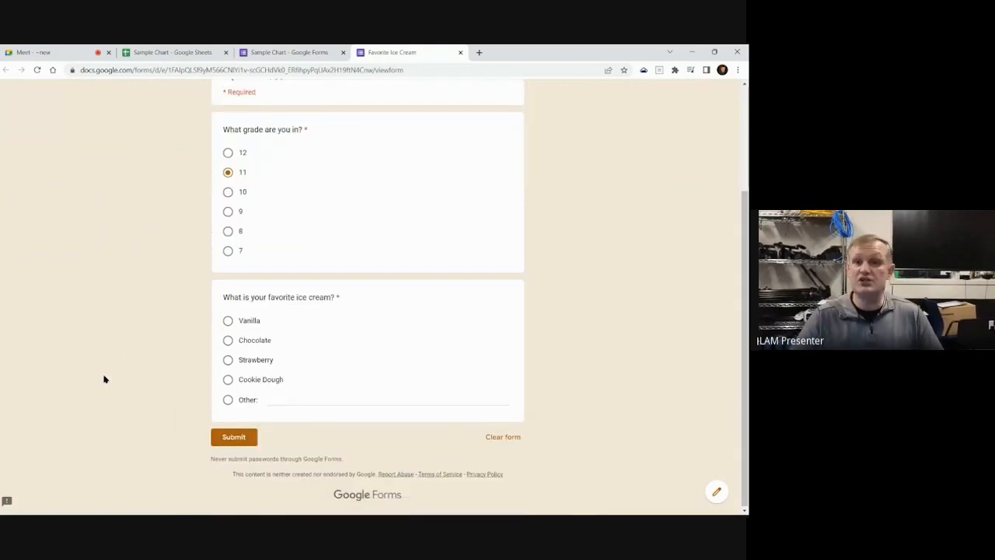
pyautogui.click(228, 340)
pyautogui.scroll(3, 403, 260)
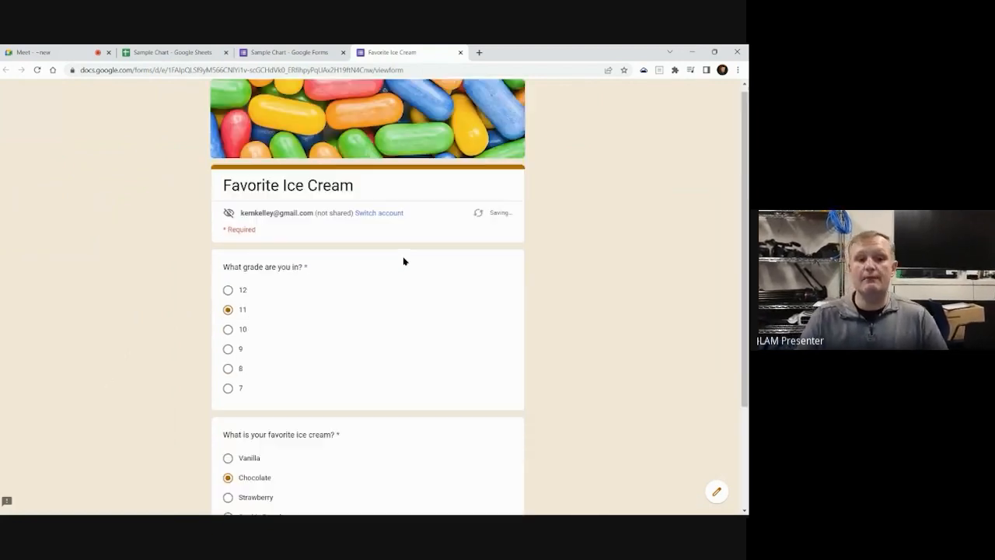
pyautogui.scroll(-3, 404, 261)
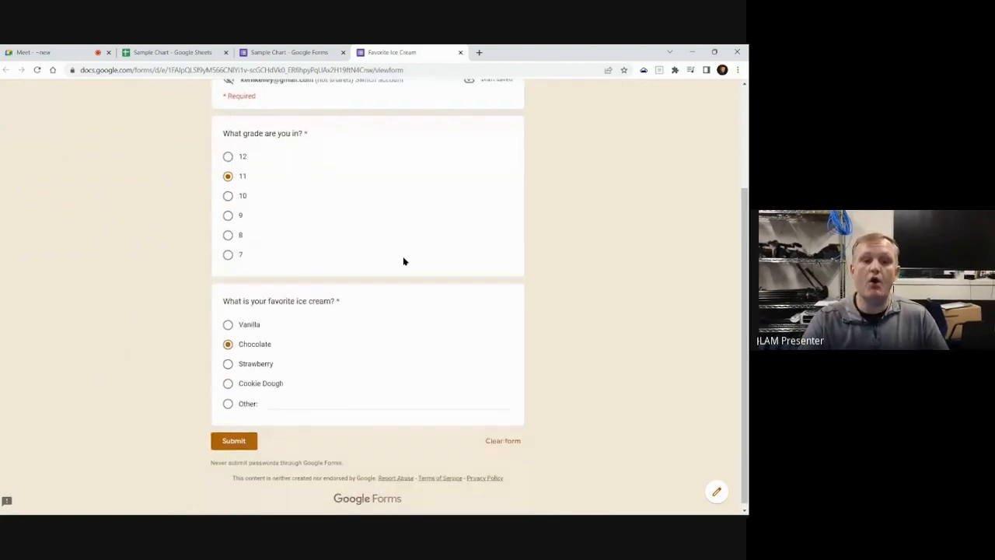
pyautogui.click(222, 449)
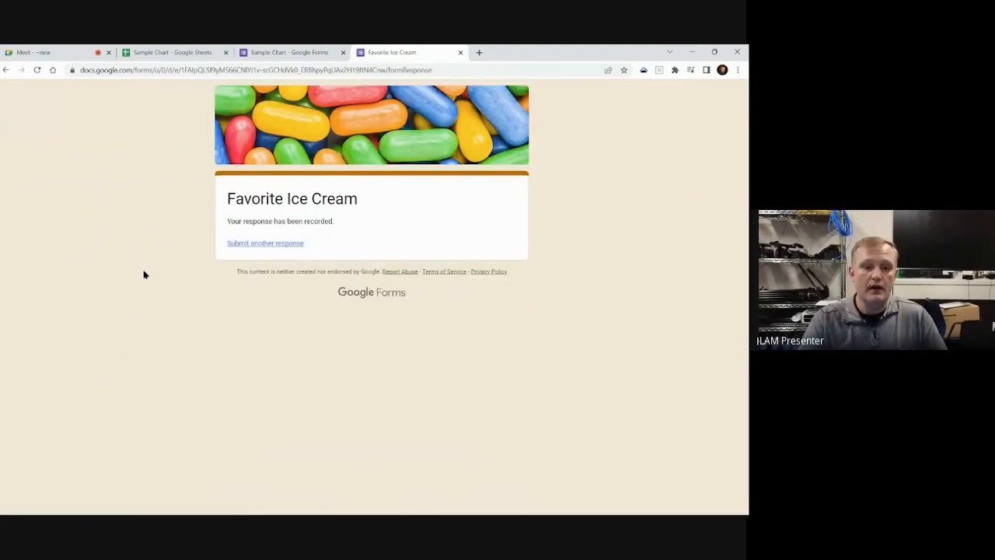
# Submit another test response with grade 10 and Vanilla
pyautogui.click(275, 242)
pyautogui.scroll(-2, 173, 264)
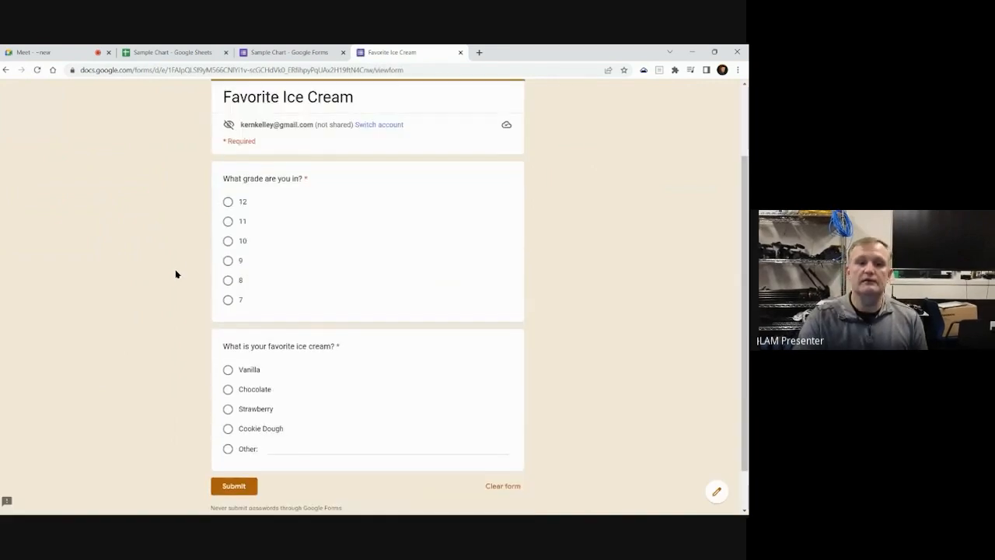
pyautogui.click(228, 241)
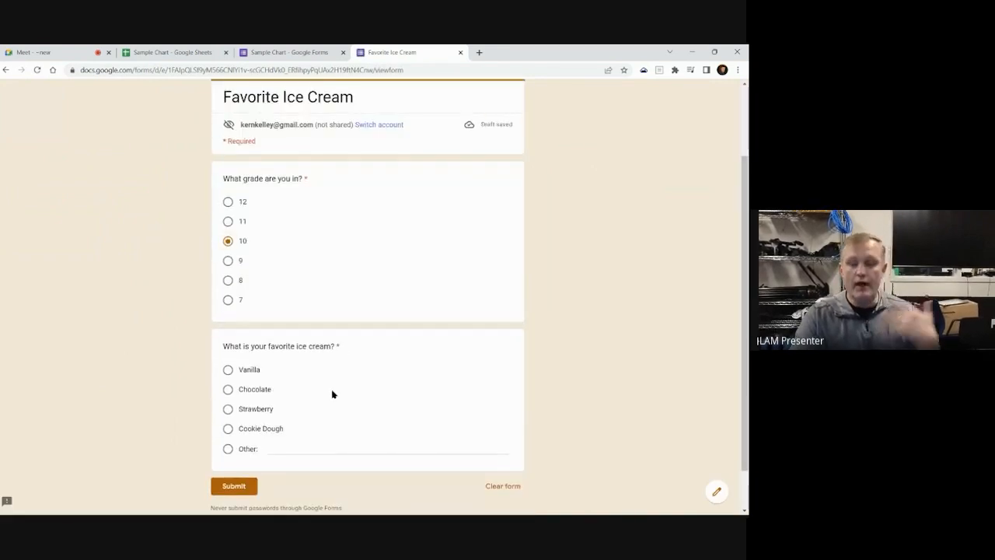
pyautogui.scroll(-1, 349, 355)
pyautogui.click(233, 436)
# Submit a third test response with grade 10 and Chocolate, and open another blank response
pyautogui.click(273, 248)
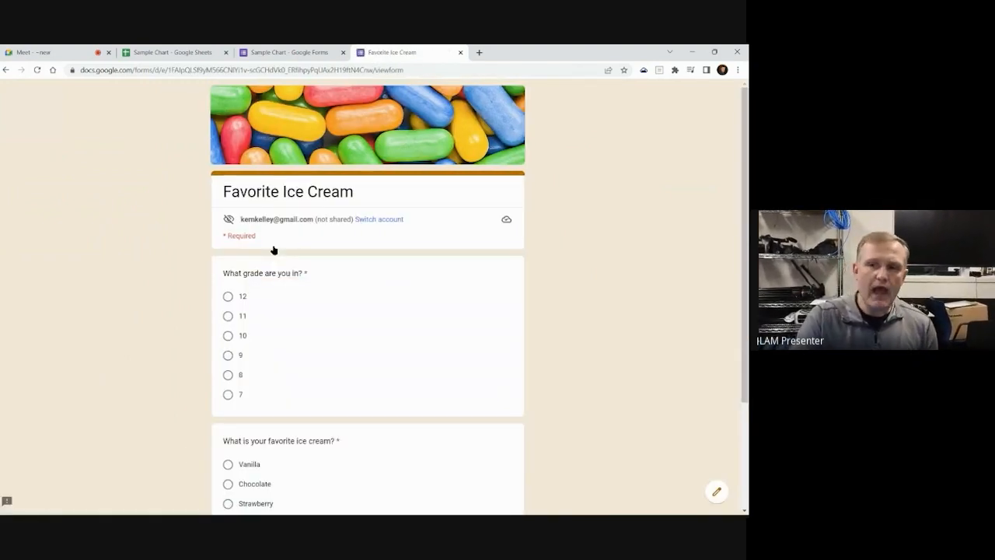
pyautogui.scroll(-2, 262, 250)
pyautogui.click(228, 267)
pyautogui.click(249, 421)
pyautogui.click(233, 511)
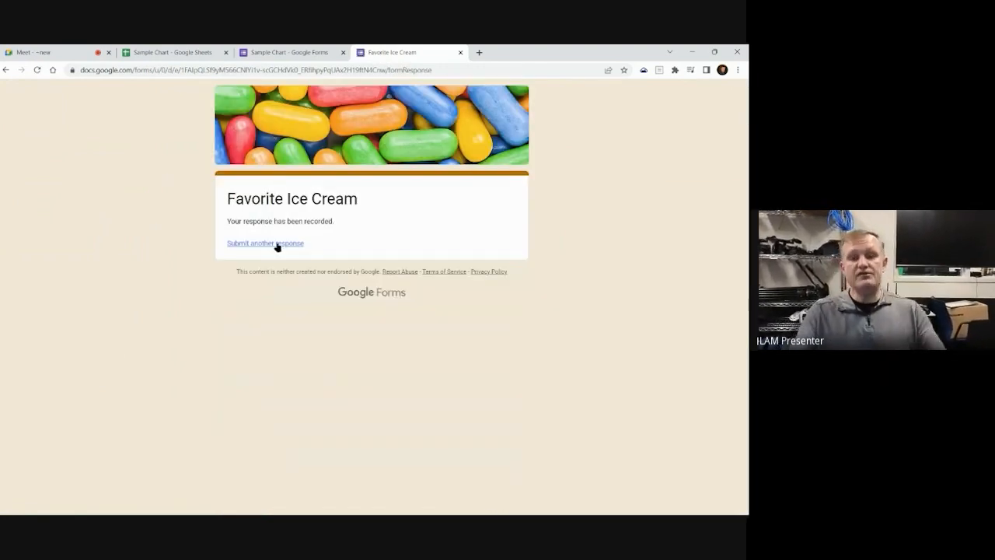
pyautogui.click(276, 244)
# In the form editor, look through the email, link and embed options for sending the form, and close them without sending
pyautogui.click(258, 52)
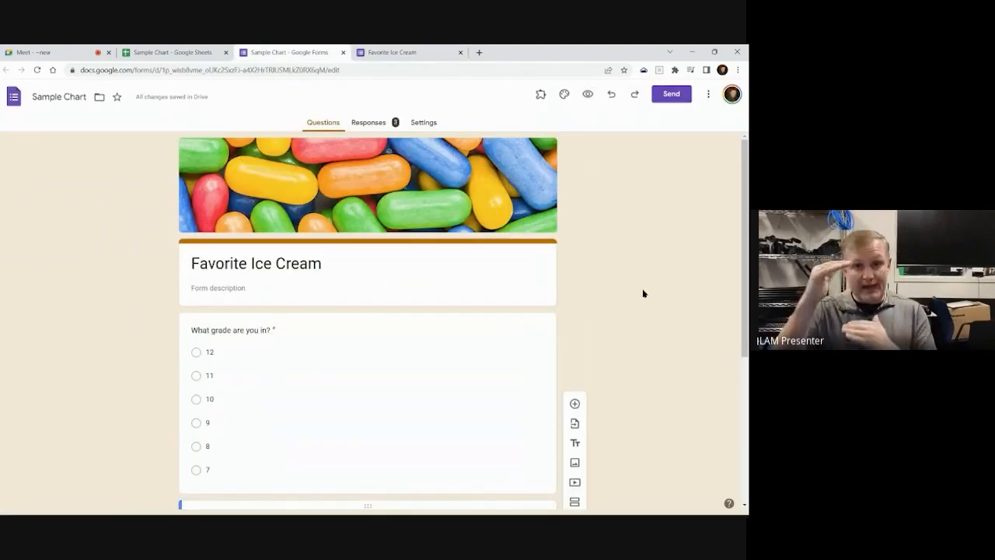
pyautogui.click(671, 94)
pyautogui.click(254, 227)
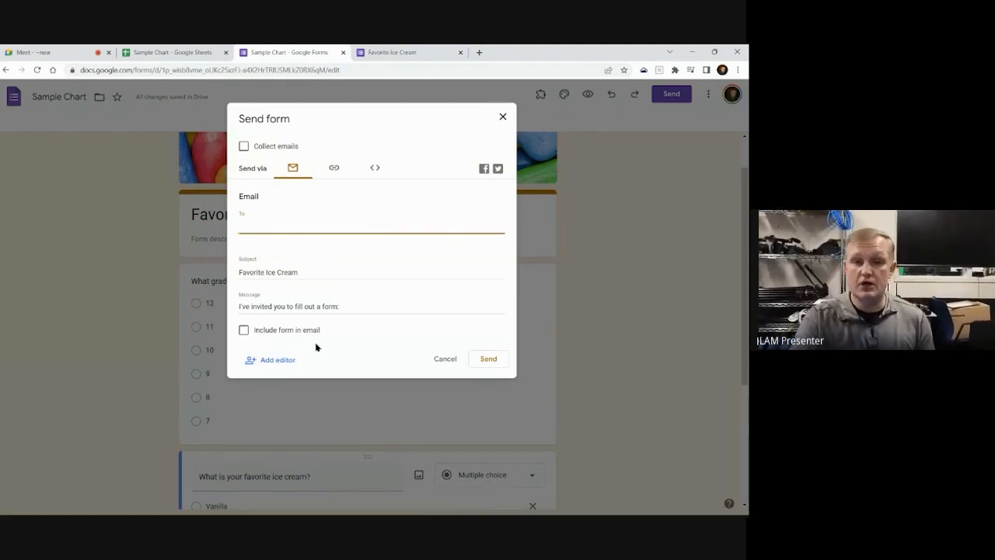
pyautogui.click(300, 216)
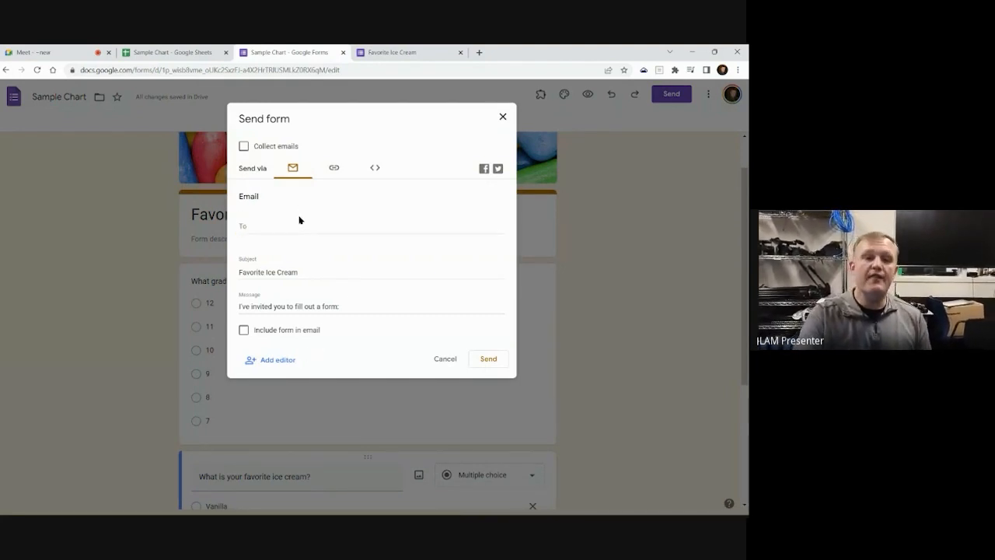
pyautogui.click(334, 167)
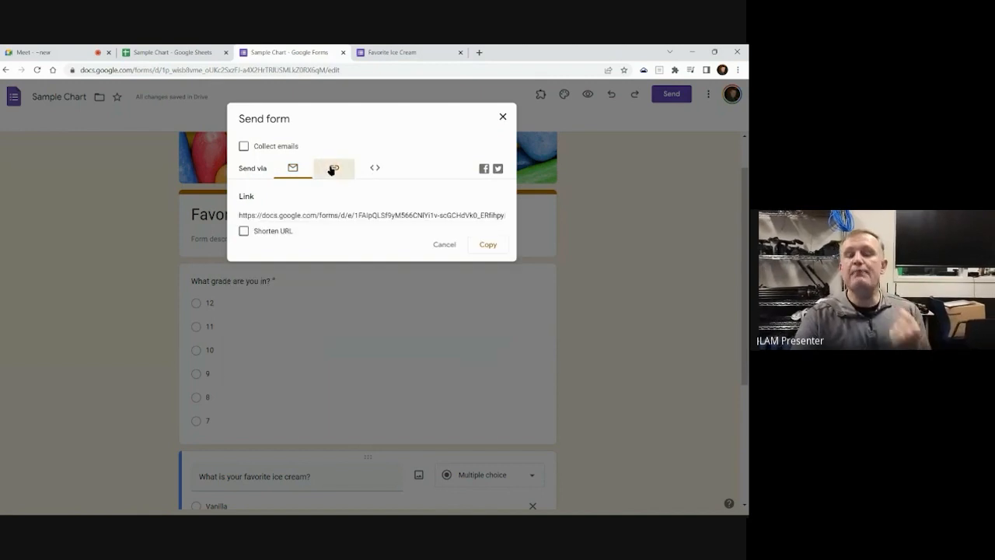
pyautogui.click(372, 168)
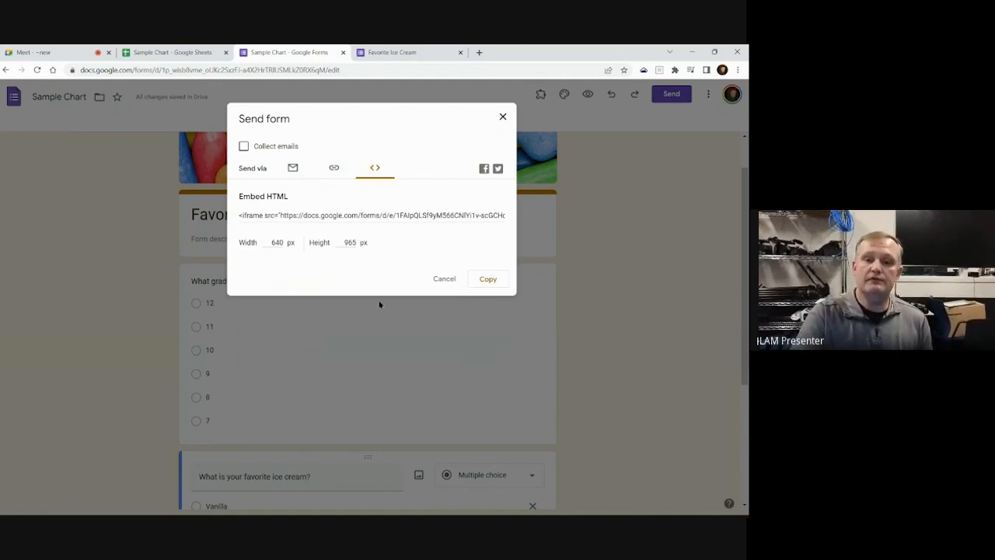
pyautogui.click(445, 279)
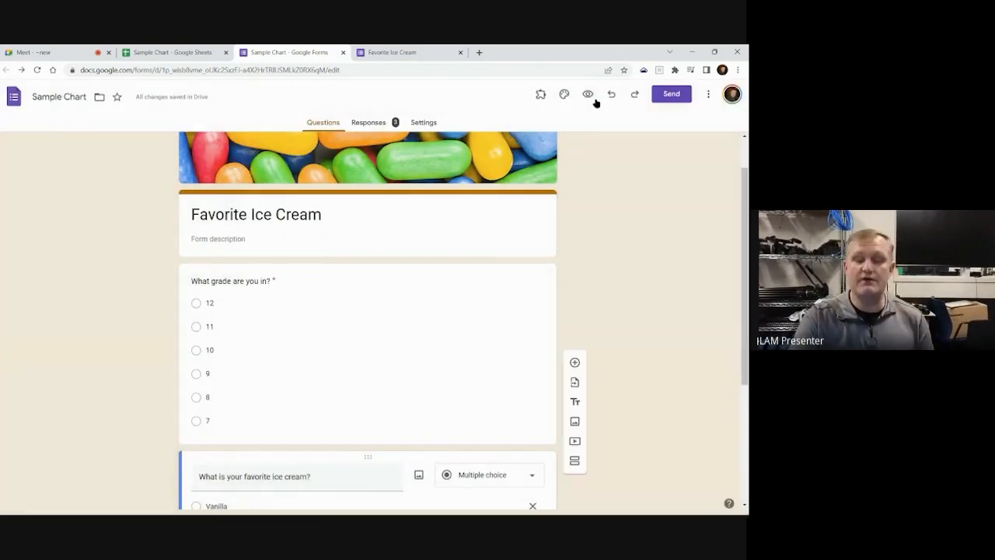
# Check the live form and view the summary charts of the form's collected responses
pyautogui.click(397, 52)
pyautogui.scroll(-3, 505, 377)
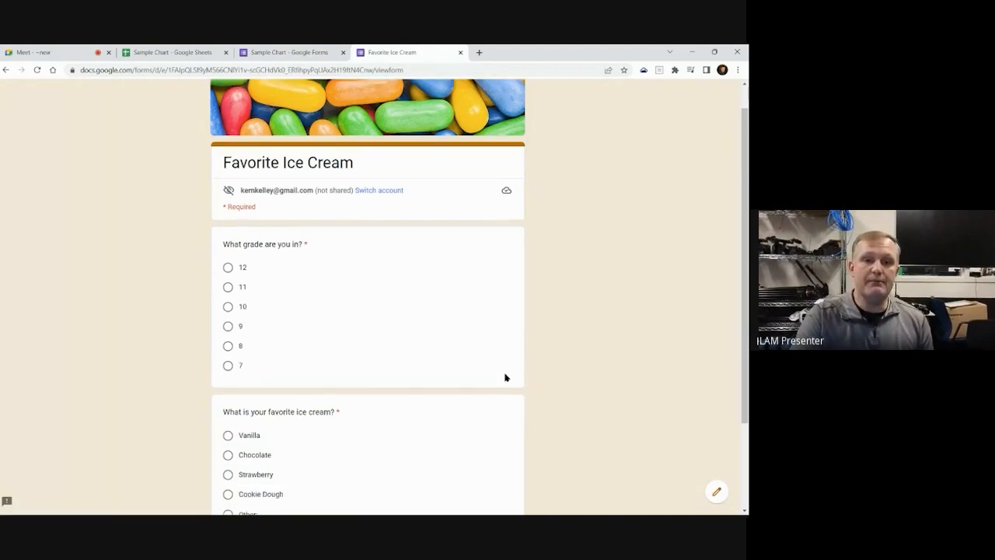
pyautogui.click(289, 52)
pyautogui.click(370, 124)
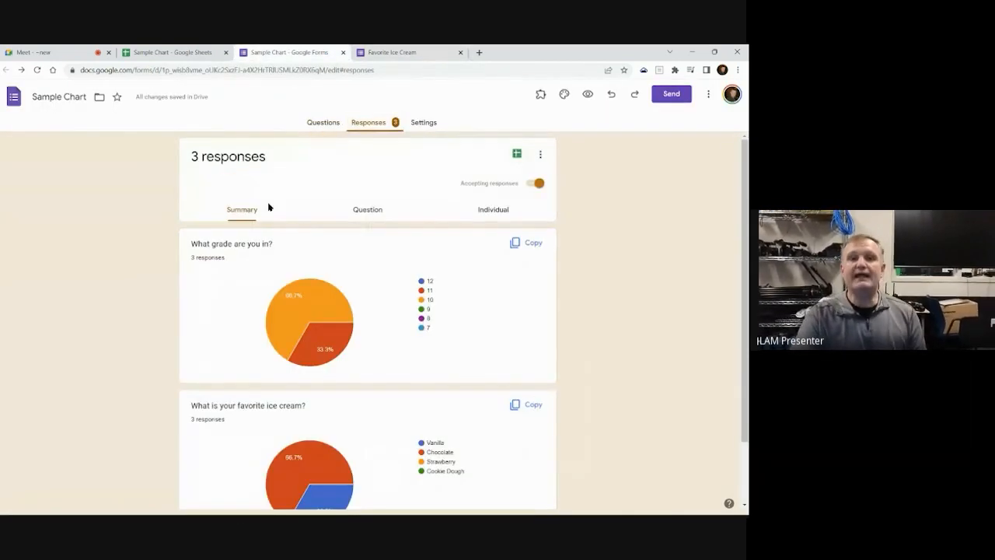
pyautogui.scroll(-2, 191, 334)
pyautogui.click(394, 50)
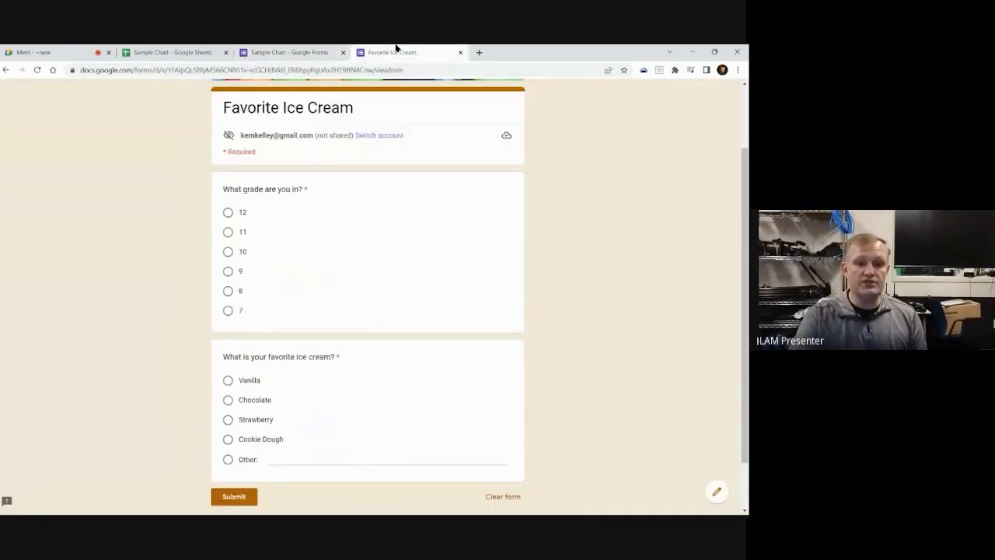
pyautogui.scroll(1, 279, 249)
# Switch to the Sample Chart spreadsheet in Google Sheets and open its Form Responses 1 sheet
pyautogui.click(186, 51)
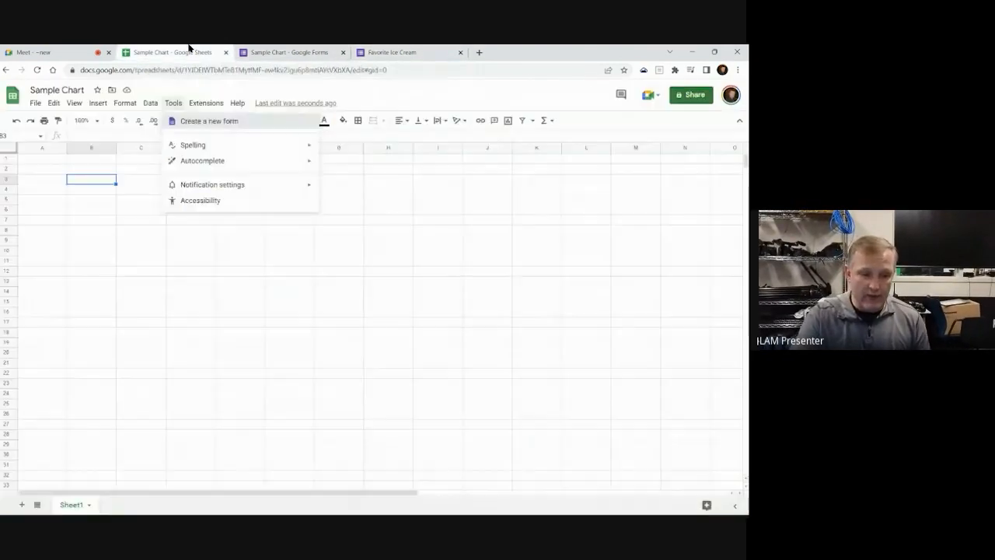
pyautogui.click(62, 261)
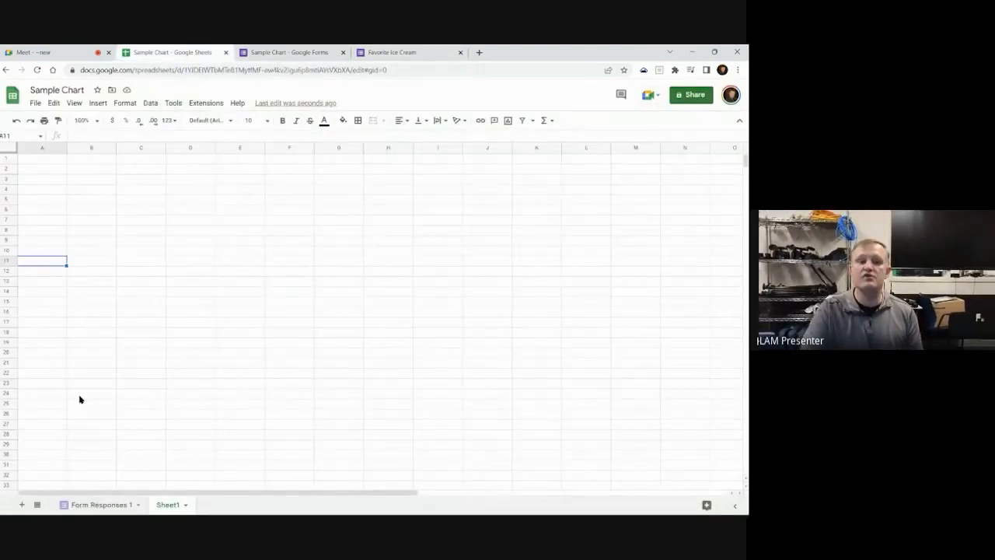
pyautogui.click(93, 506)
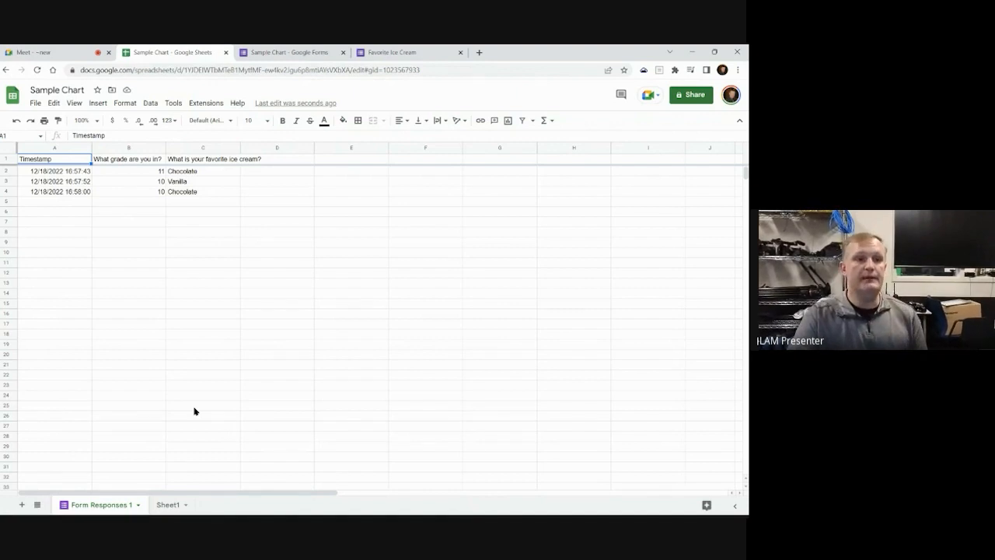
# Widen the grade and favorite ice cream columns to make room for their headings
pyautogui.click(182, 235)
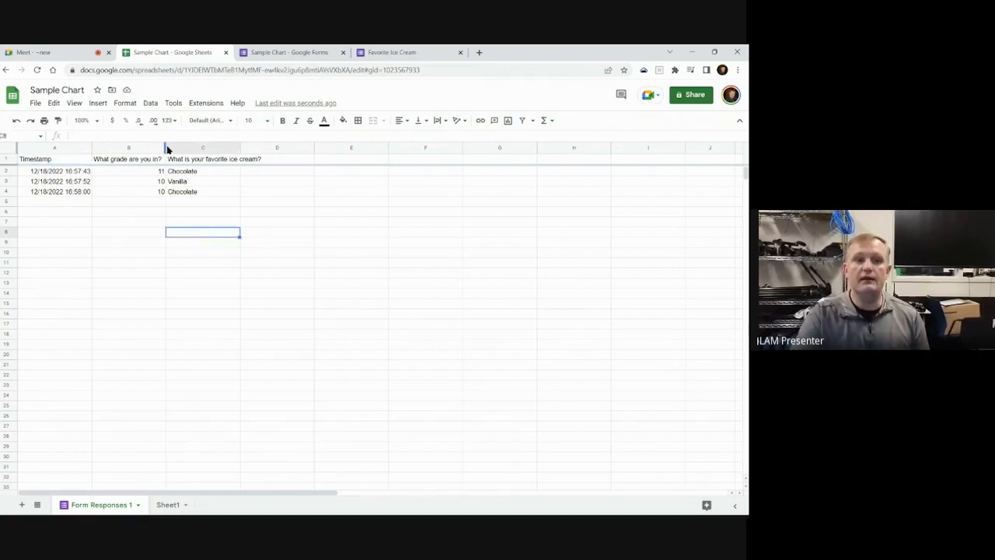
pyautogui.moveTo(164, 148); pyautogui.dragTo(184, 147)
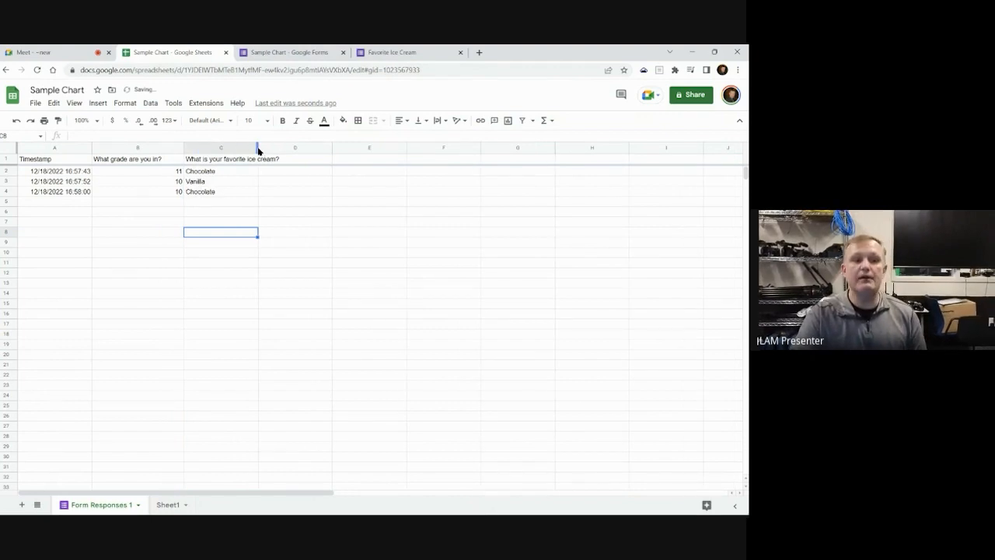
pyautogui.moveTo(256, 147); pyautogui.dragTo(292, 147)
pyautogui.click(215, 243)
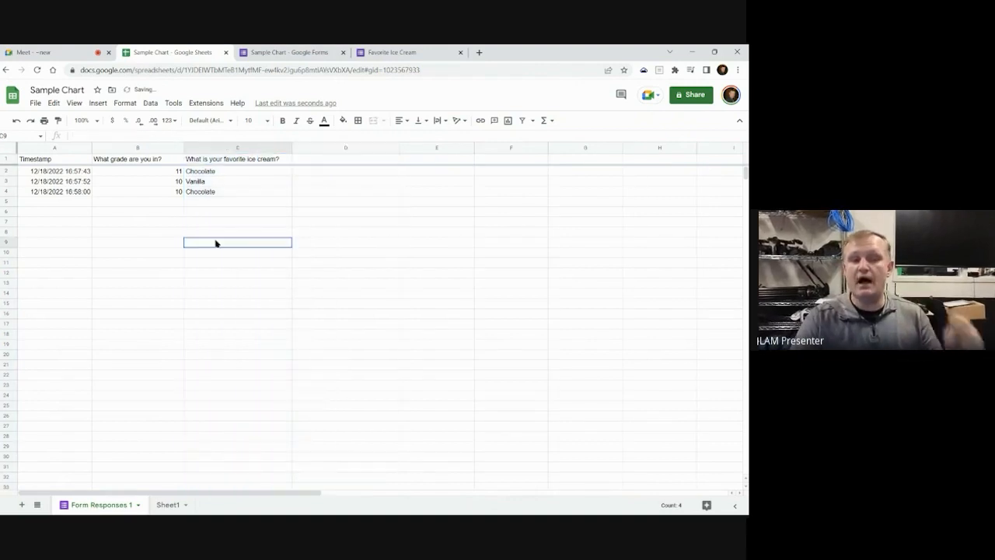
# Make the header cells A1:C1 of the form responses bold
pyautogui.click(49, 174)
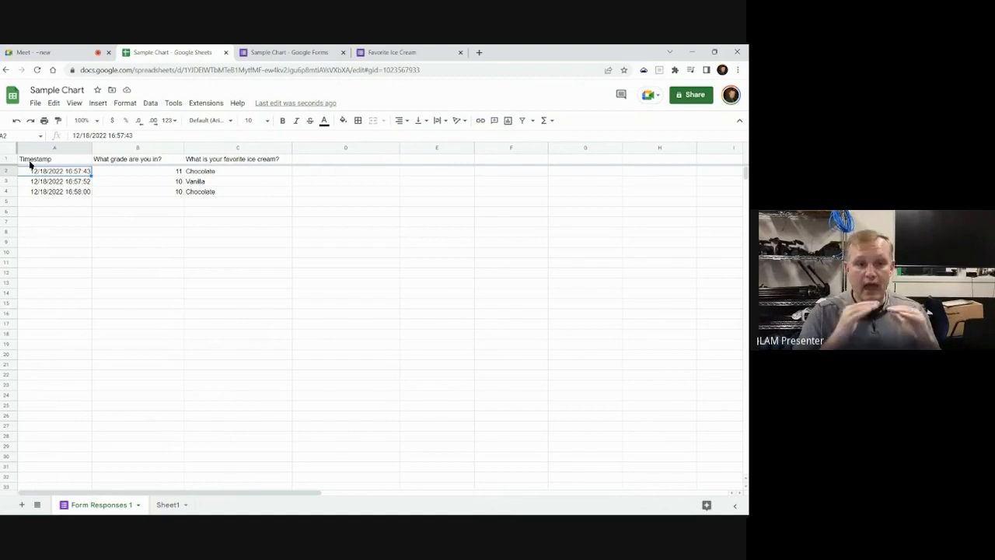
pyautogui.moveTo(43, 165); pyautogui.dragTo(209, 162)
pyautogui.click(282, 120)
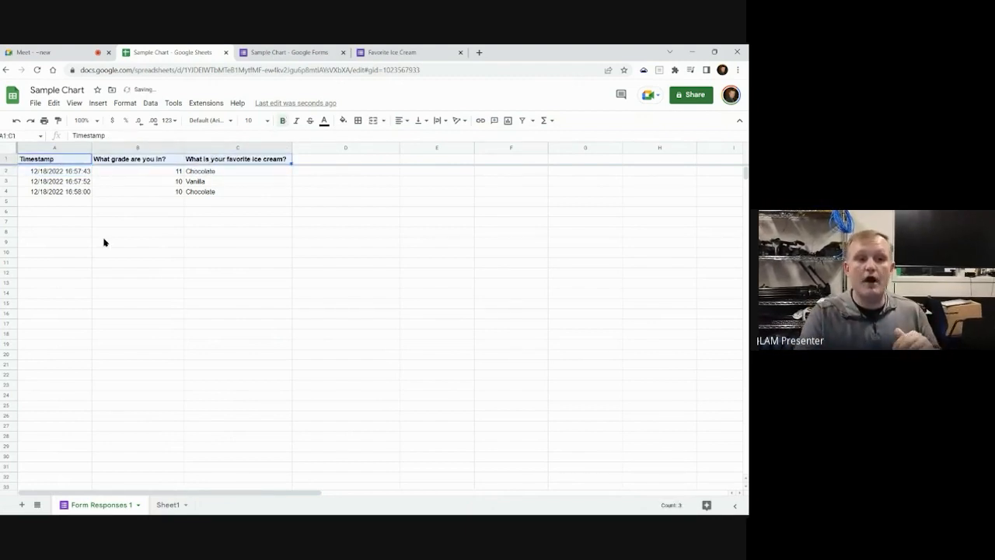
pyautogui.click(99, 225)
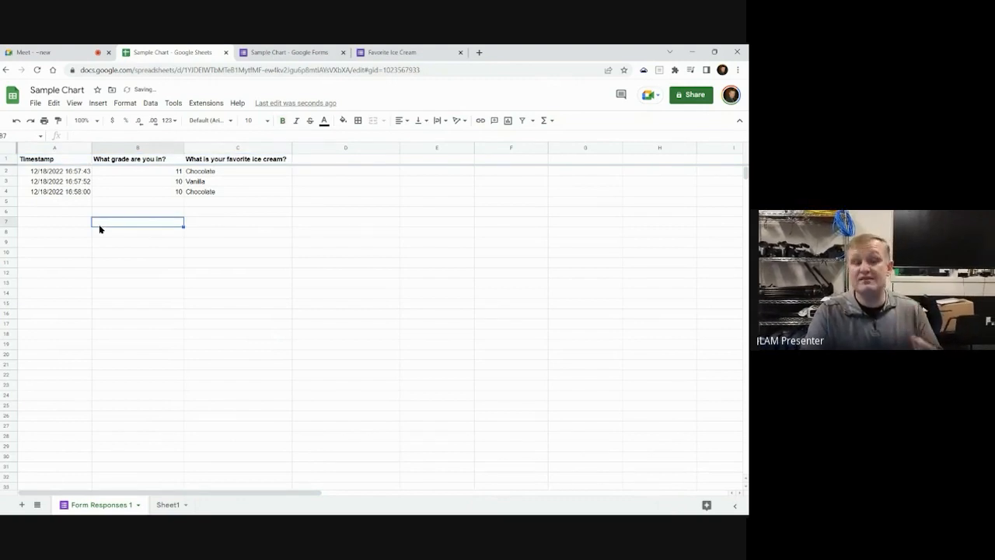
pyautogui.moveTo(105, 181); pyautogui.dragTo(176, 181)
pyautogui.click(145, 233)
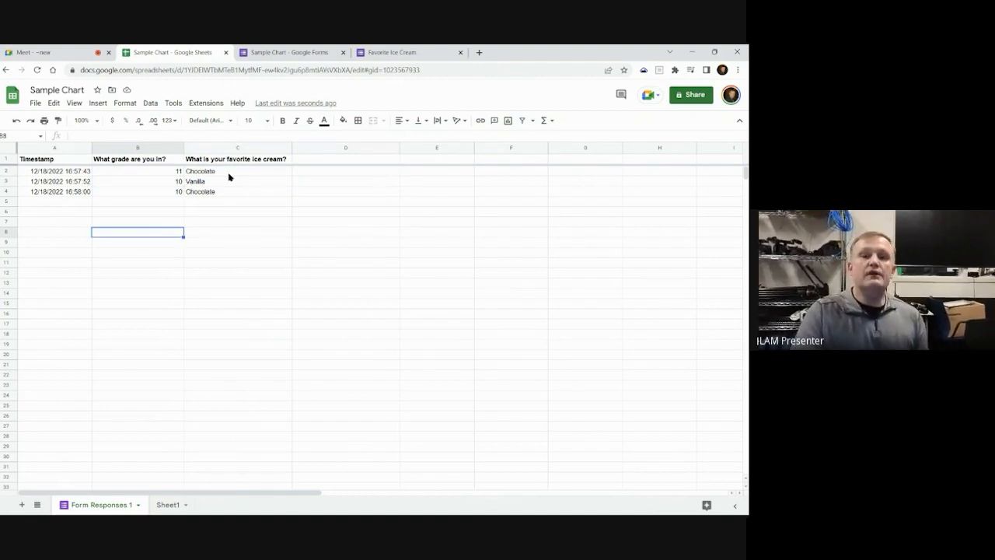
# Switch to the live Favorite Ice Cream form and submit a response with grade 9 and Strawberry
pyautogui.click(421, 49)
pyautogui.click(228, 339)
pyautogui.scroll(-3, 231, 351)
pyautogui.click(230, 357)
pyautogui.click(233, 438)
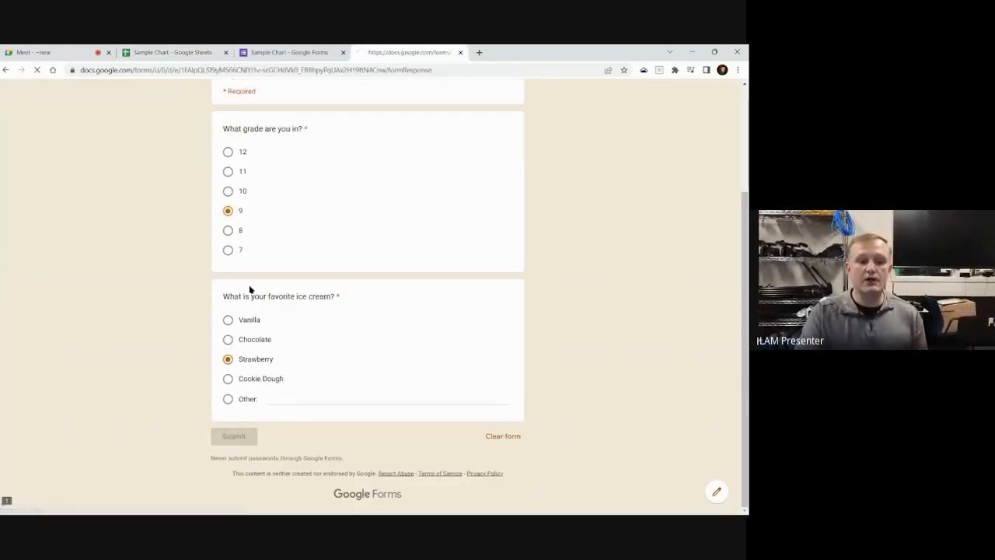
# Submit another form response with grade 12 and Vanilla as the favorite ice cream
pyautogui.click(269, 242)
pyautogui.click(241, 299)
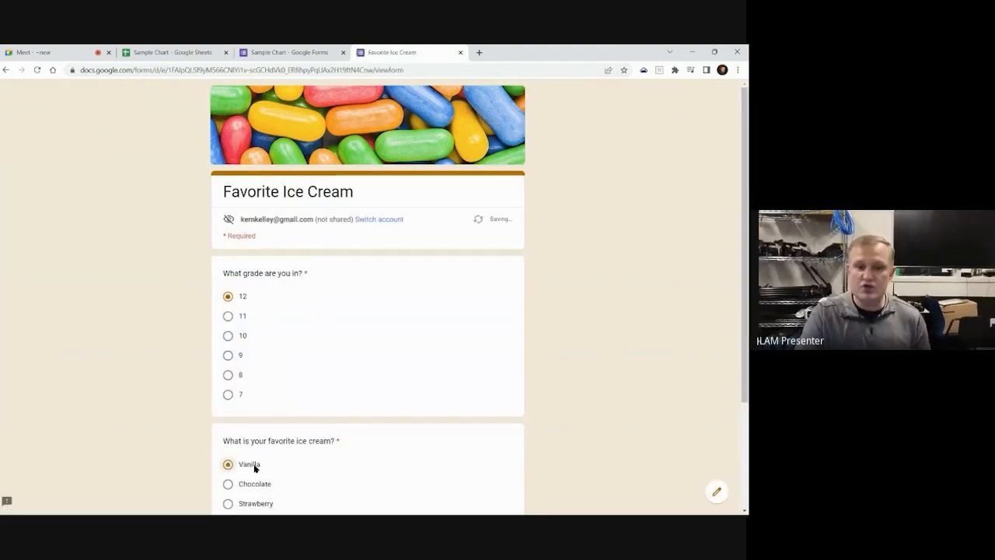
pyautogui.click(255, 466)
pyautogui.scroll(-2, 254, 468)
pyautogui.click(240, 450)
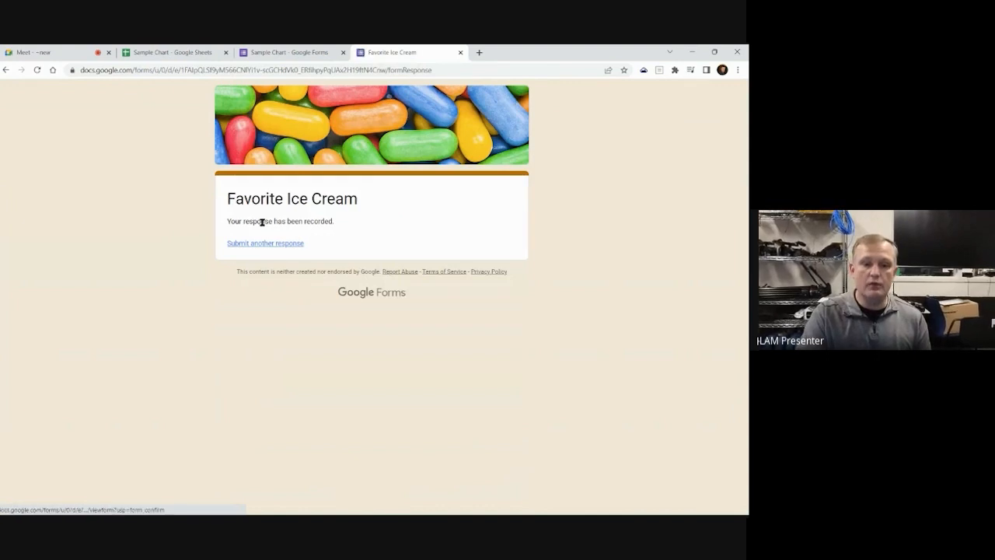
# Submit another form response with grade 9 and Strawberry as the favorite ice cream
pyautogui.click(259, 244)
pyautogui.click(228, 355)
pyautogui.scroll(-2, 257, 357)
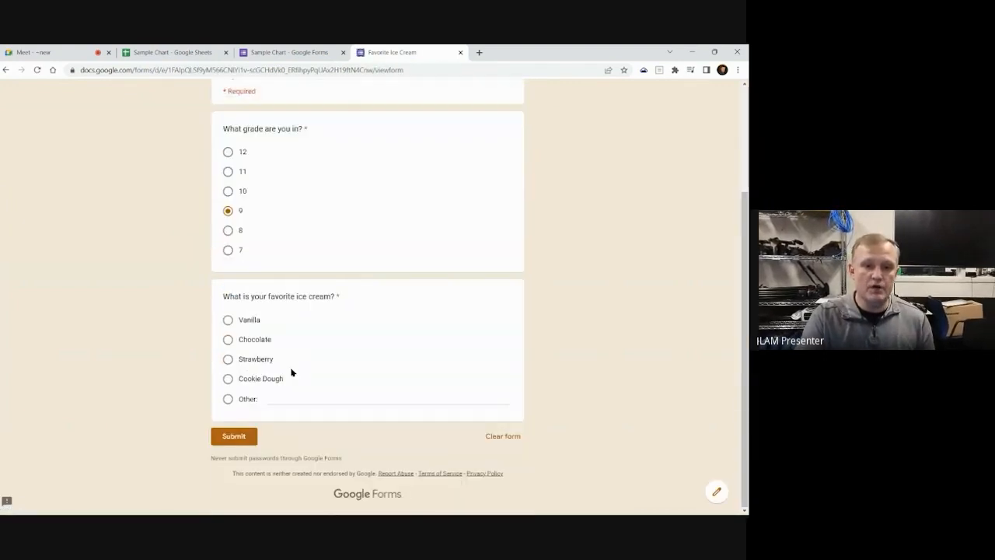
pyautogui.click(243, 364)
pyautogui.click(232, 439)
# Submit another form response with grade 8 and Cookie Dough as the favorite ice cream
pyautogui.click(261, 246)
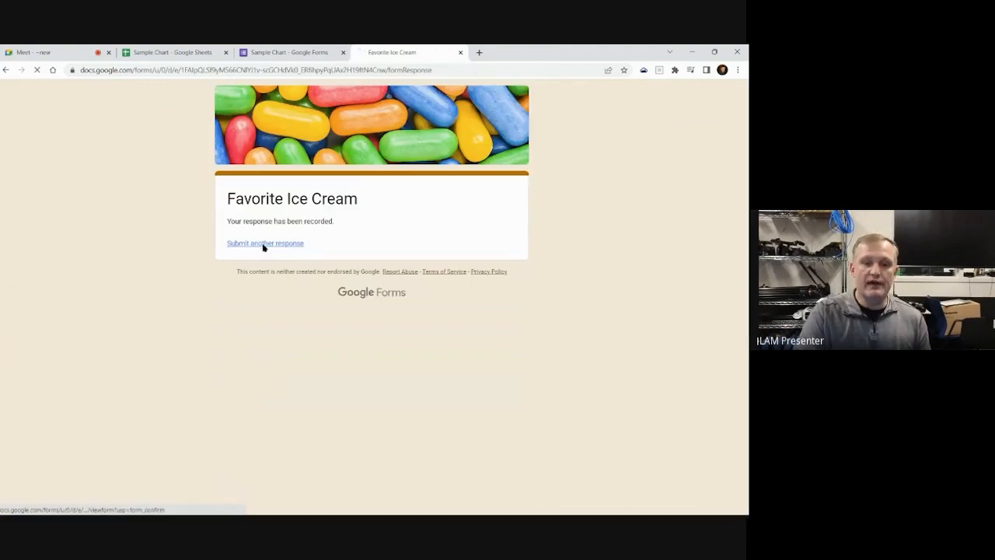
pyautogui.click(228, 375)
pyautogui.scroll(-2, 231, 377)
pyautogui.click(249, 380)
pyautogui.click(231, 437)
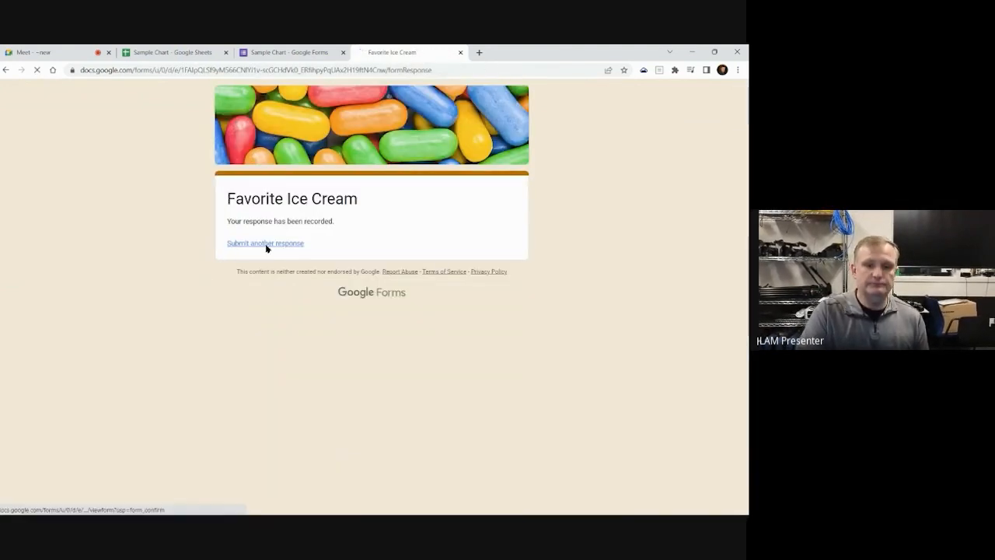
# Submit another form response with grade 9 and Chocolate as the favorite ice cream
pyautogui.click(265, 243)
pyautogui.click(228, 356)
pyautogui.scroll(-2, 250, 423)
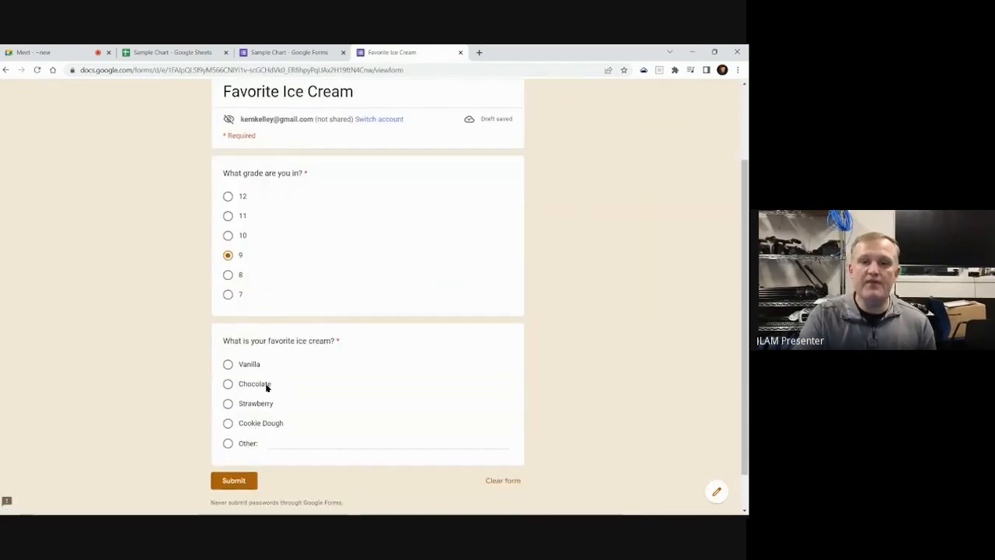
pyautogui.click(266, 385)
pyautogui.click(235, 480)
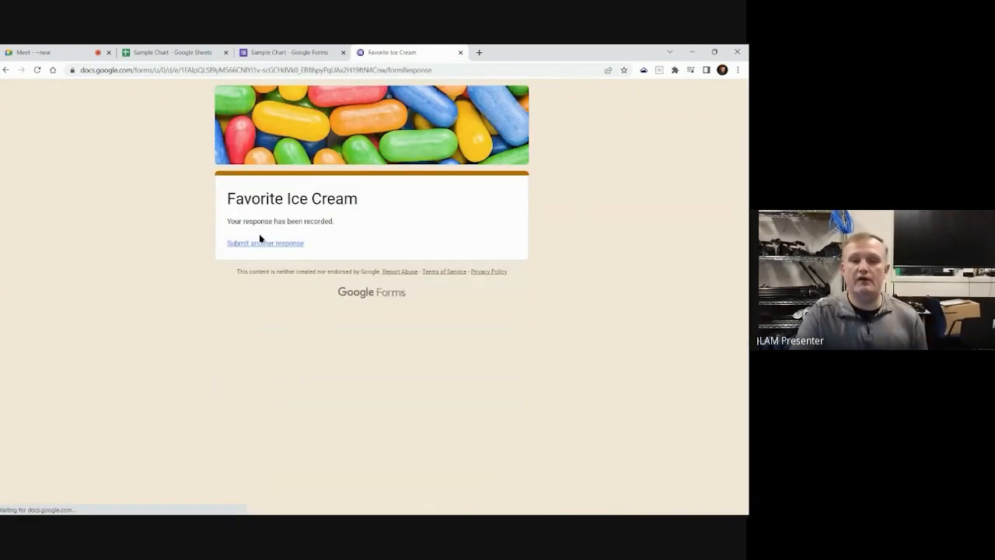
# Submit two more form responses, each with grade 11 and Vanilla as the favorite ice cream
pyautogui.click(244, 318)
pyautogui.scroll(-2, 246, 329)
pyautogui.click(253, 322)
pyautogui.click(233, 438)
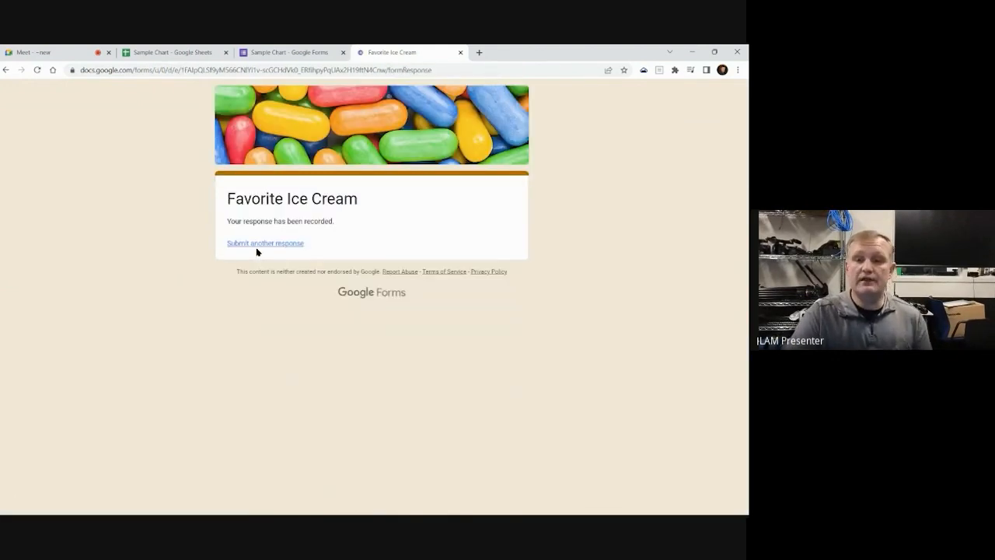
pyautogui.click(262, 244)
pyautogui.click(239, 318)
pyautogui.click(229, 465)
pyautogui.scroll(-2, 306, 462)
pyautogui.click(240, 436)
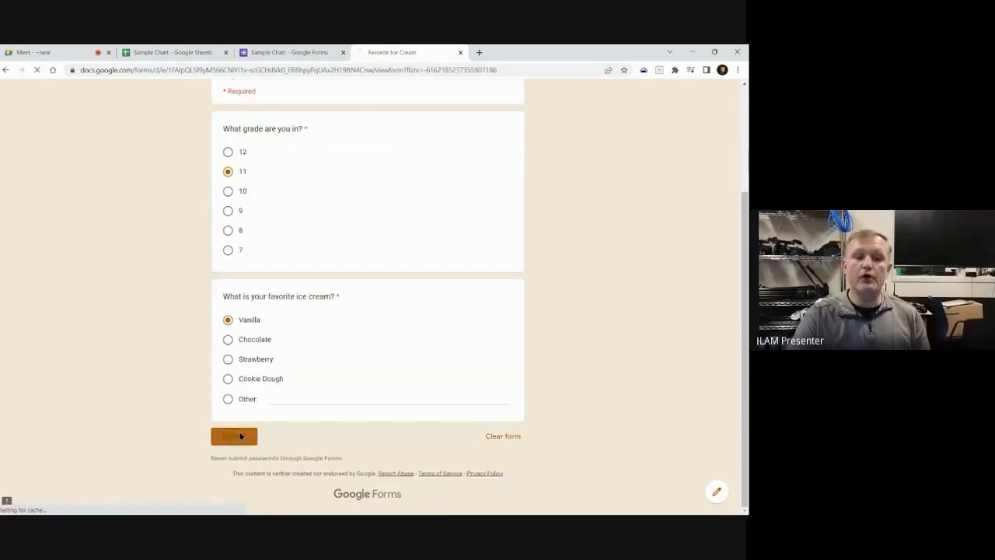
# Submit another form response with grade 10 and Chocolate as the favorite ice cream
pyautogui.click(278, 245)
pyautogui.click(228, 335)
pyautogui.scroll(-2, 265, 329)
pyautogui.click(228, 339)
pyautogui.click(232, 436)
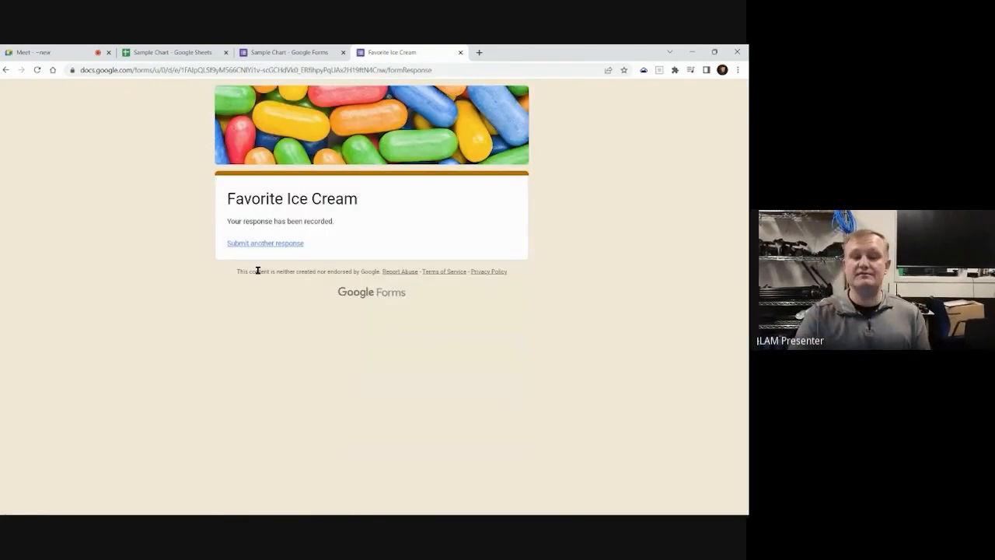
# Submit another form response with grade 10 and Cookie Dough as the favorite ice cream
pyautogui.click(269, 245)
pyautogui.click(241, 335)
pyautogui.scroll(-2, 239, 335)
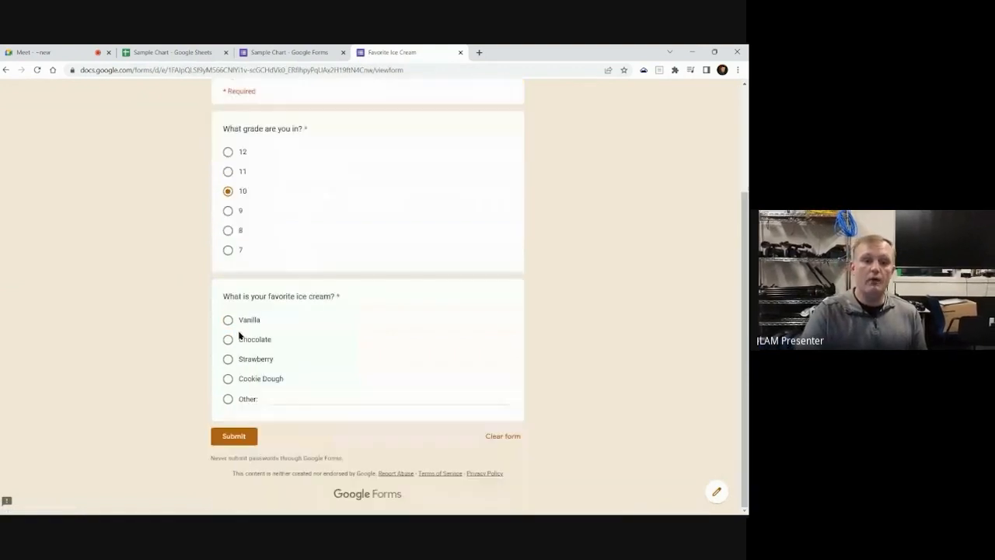
pyautogui.click(247, 379)
pyautogui.click(232, 436)
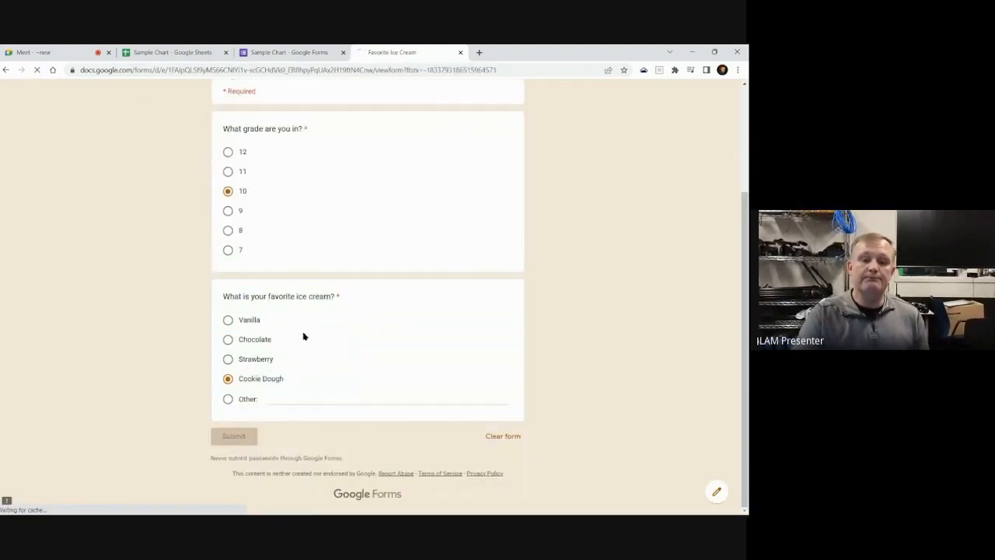
# Submit another form response with grade 10 and Strawberry as the favorite ice cream
pyautogui.click(264, 244)
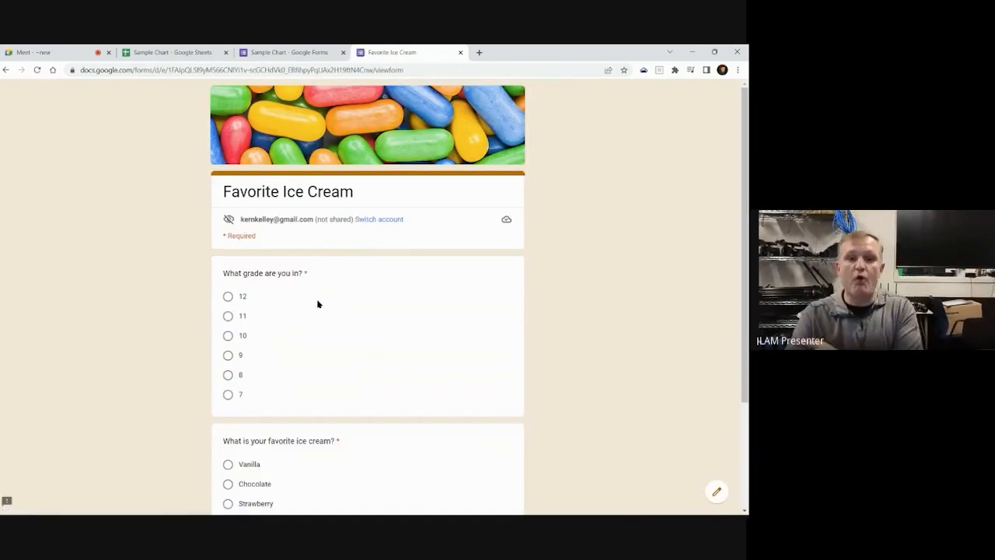
pyautogui.scroll(-2, 318, 302)
pyautogui.click(234, 196)
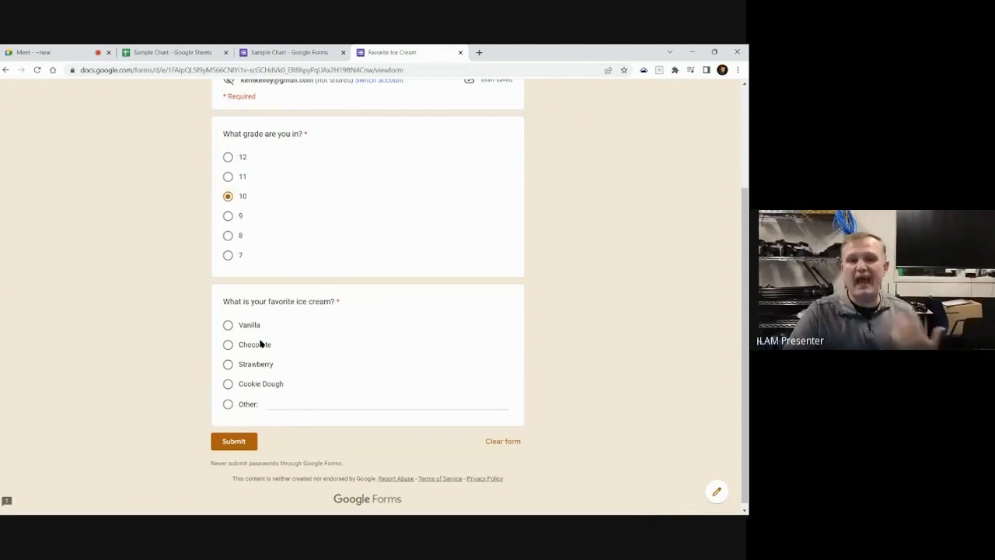
pyautogui.click(227, 364)
pyautogui.click(233, 441)
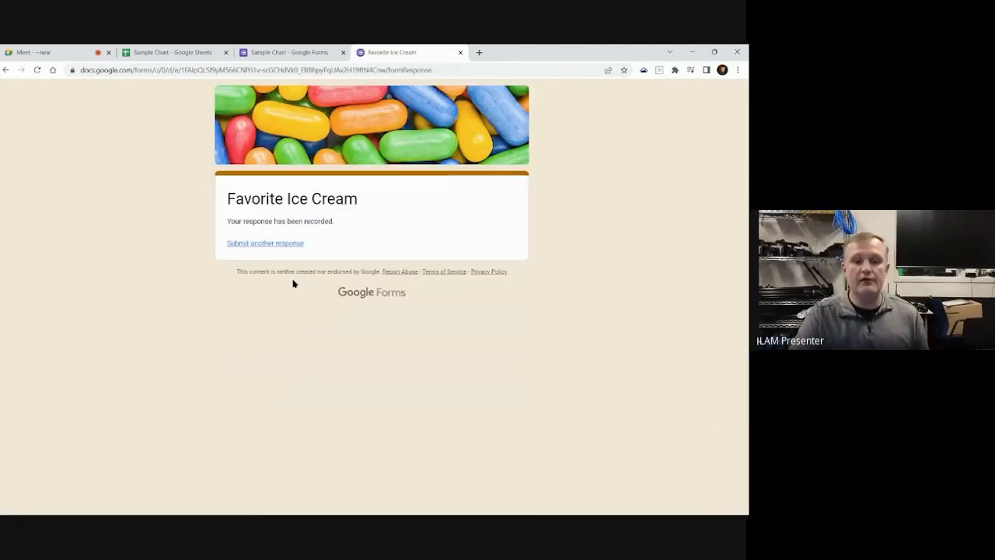
# Submit another form response with grade 12 and Cookie Dough as the favorite ice cream
pyautogui.click(290, 245)
pyautogui.click(227, 295)
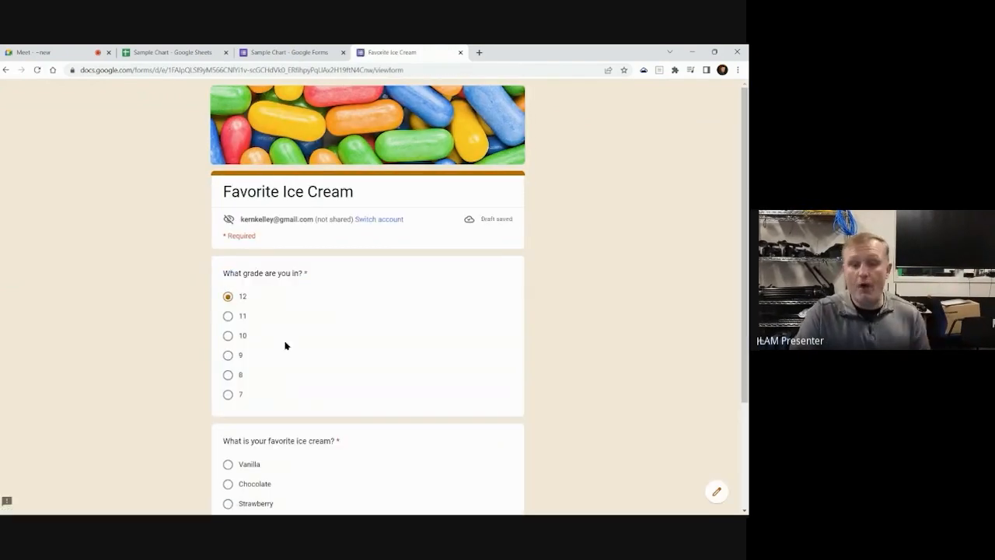
pyautogui.scroll(-2, 286, 347)
pyautogui.click(228, 378)
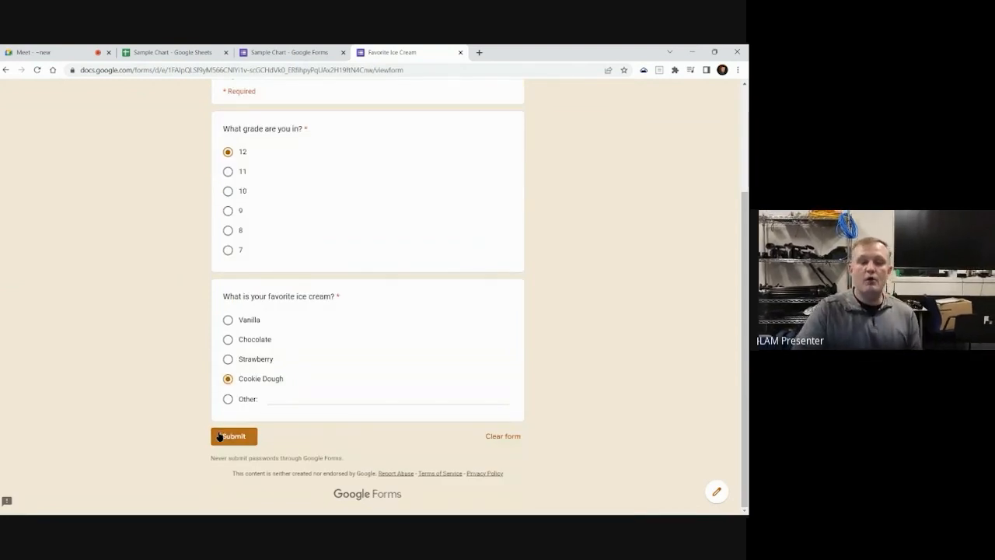
pyautogui.click(242, 434)
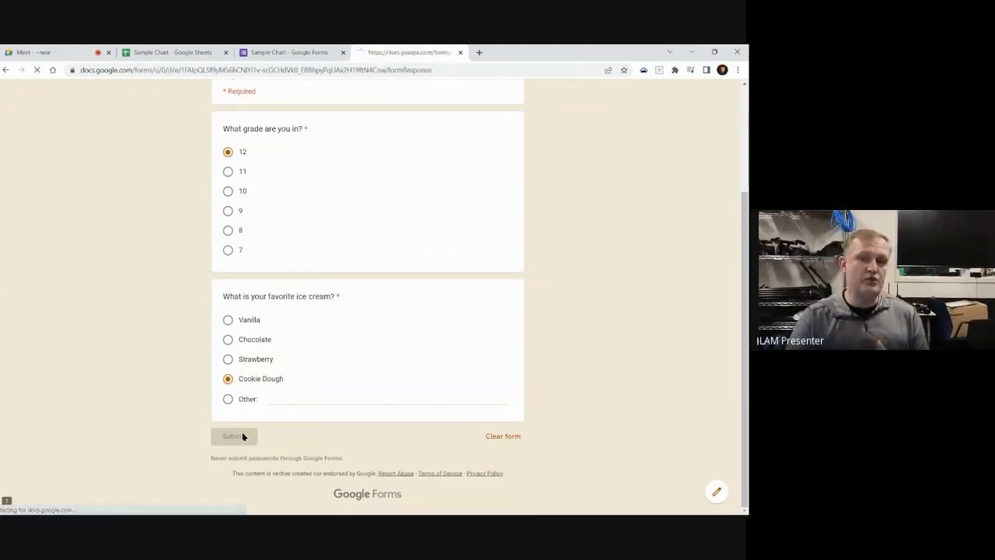
# Submit another form response with grade 7 and Strawberry as the favorite ice cream
pyautogui.click(278, 247)
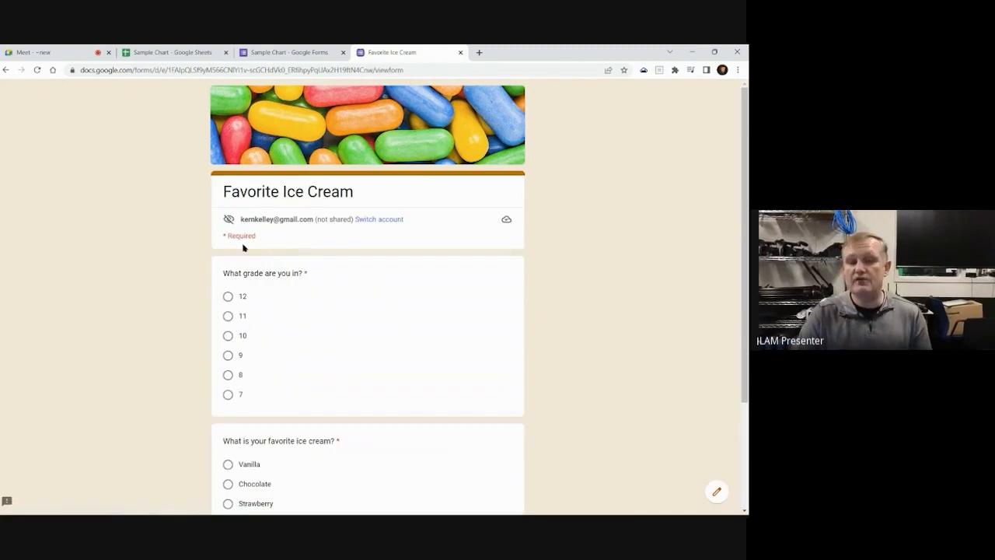
pyautogui.click(228, 374)
pyautogui.scroll(-2, 228, 366)
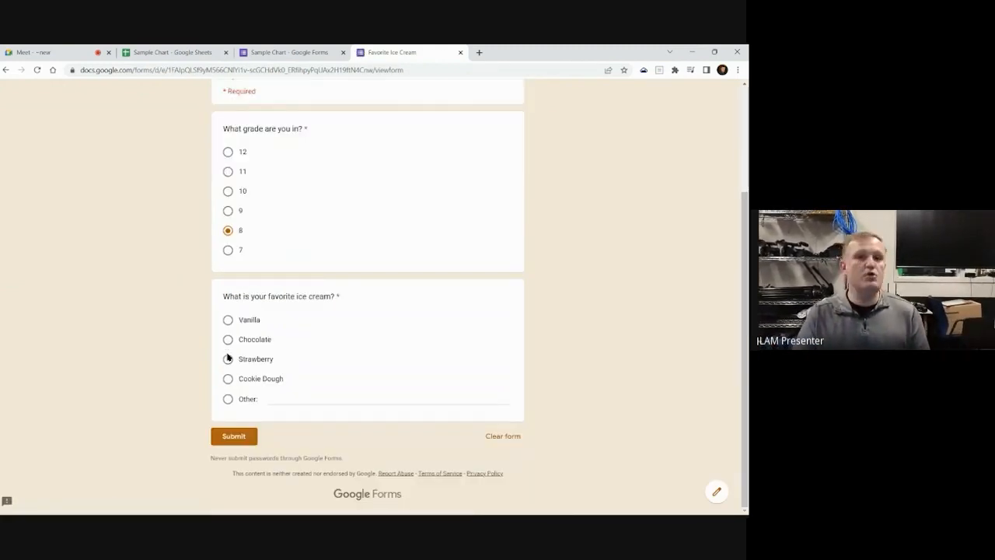
pyautogui.click(228, 250)
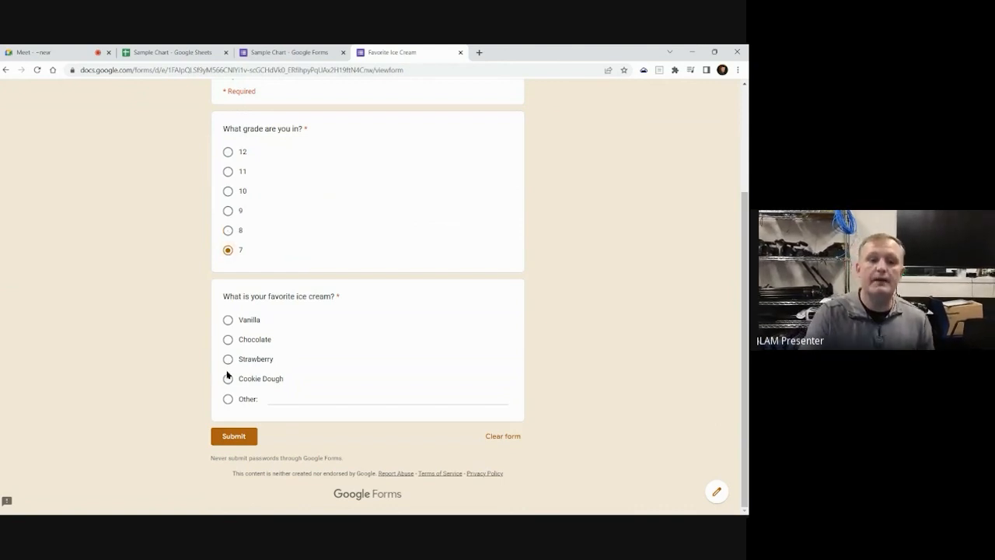
pyautogui.click(228, 359)
pyautogui.click(233, 436)
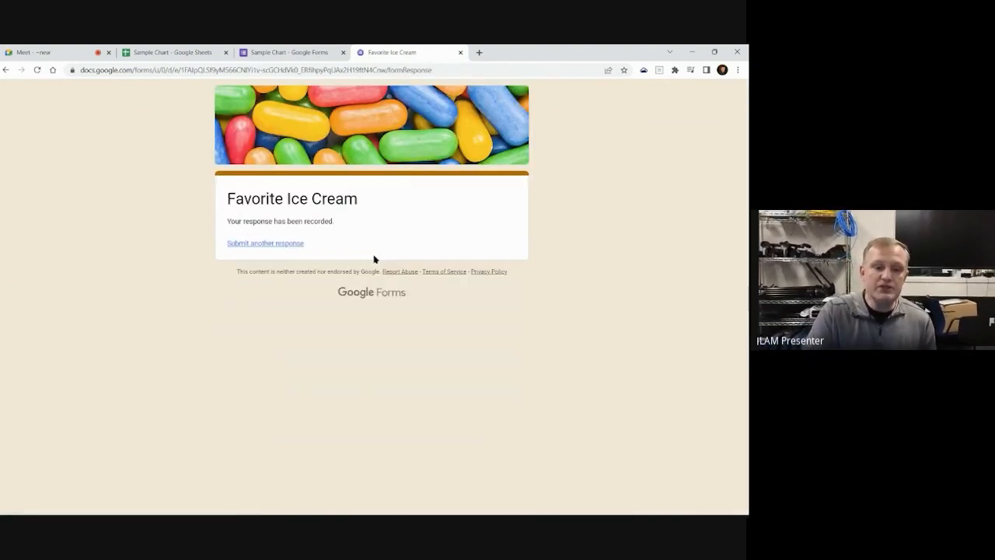
# Submit another form response with grade 7 and the Other ice cream option filled in as Rocky Road
pyautogui.click(285, 244)
pyautogui.scroll(-2, 288, 384)
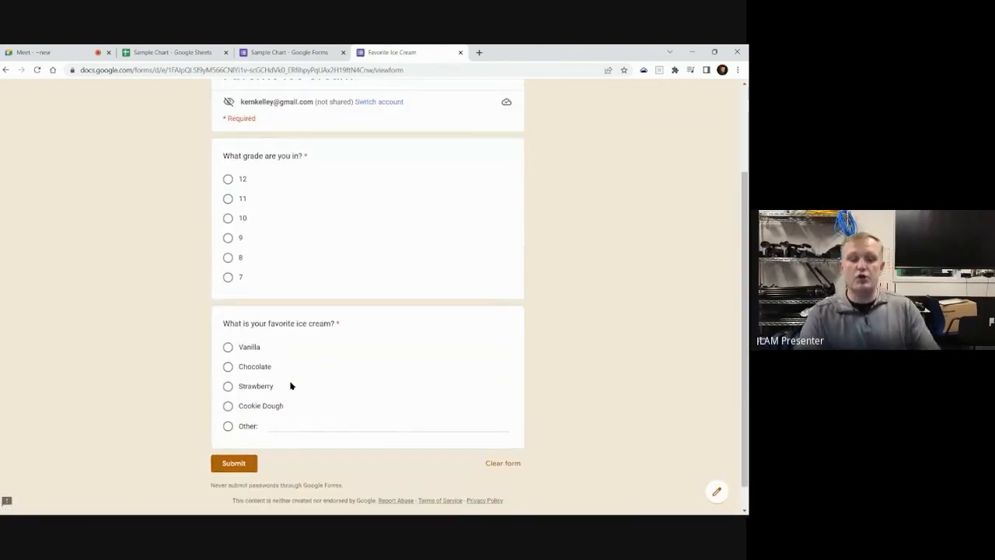
pyautogui.click(227, 276)
pyautogui.click(228, 427)
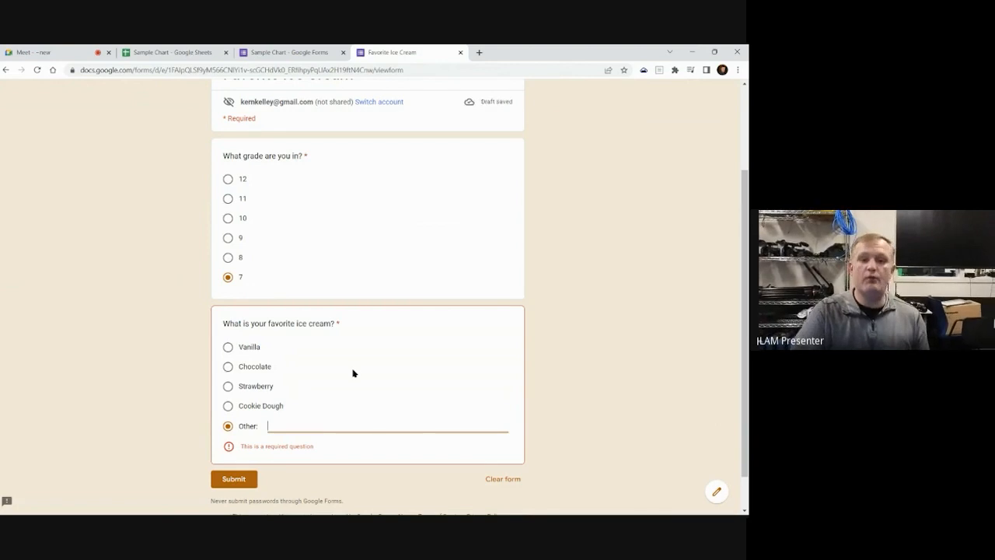
pyautogui.write('Rocky Road')
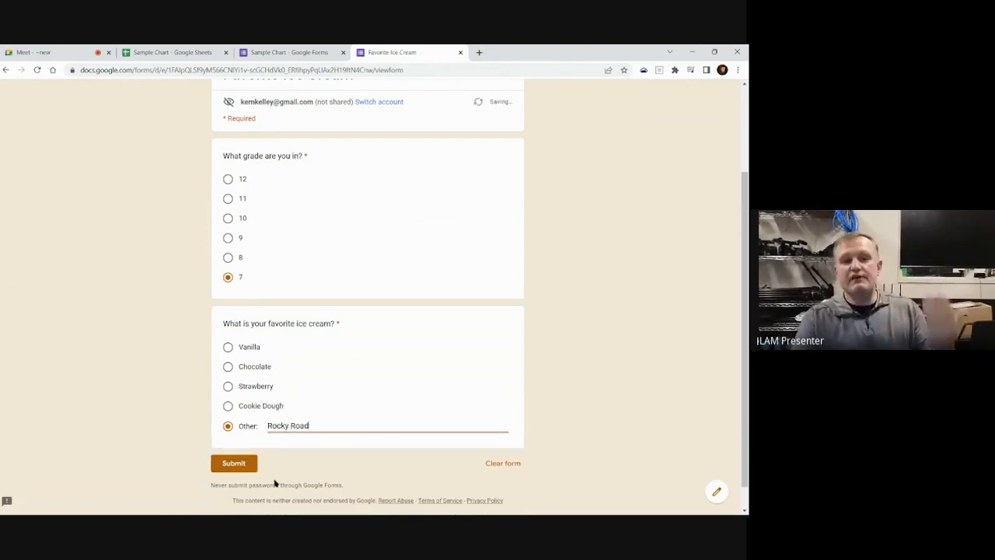
pyautogui.click(234, 462)
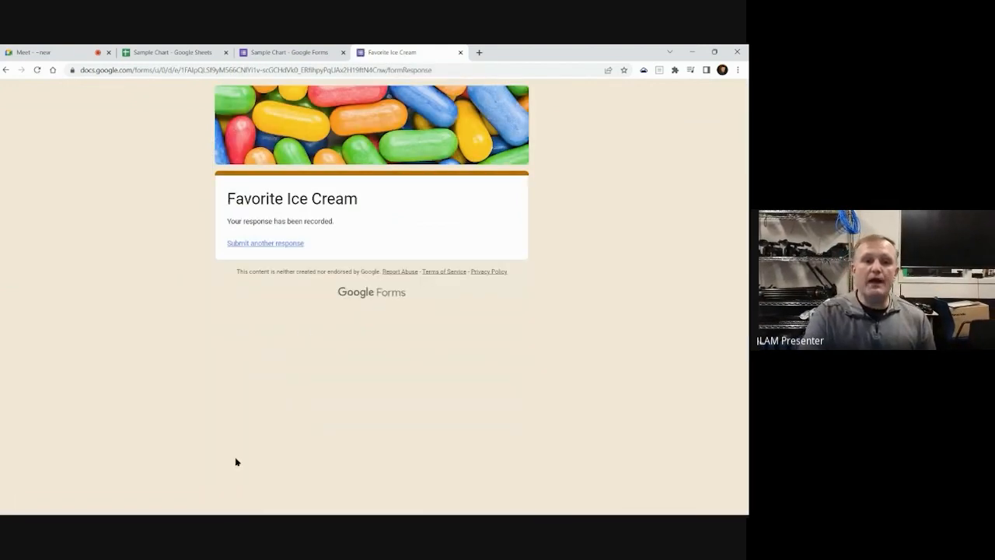
# Switch to the form editor in Google Forms and look over the response summary and the form's questions
pyautogui.click(264, 243)
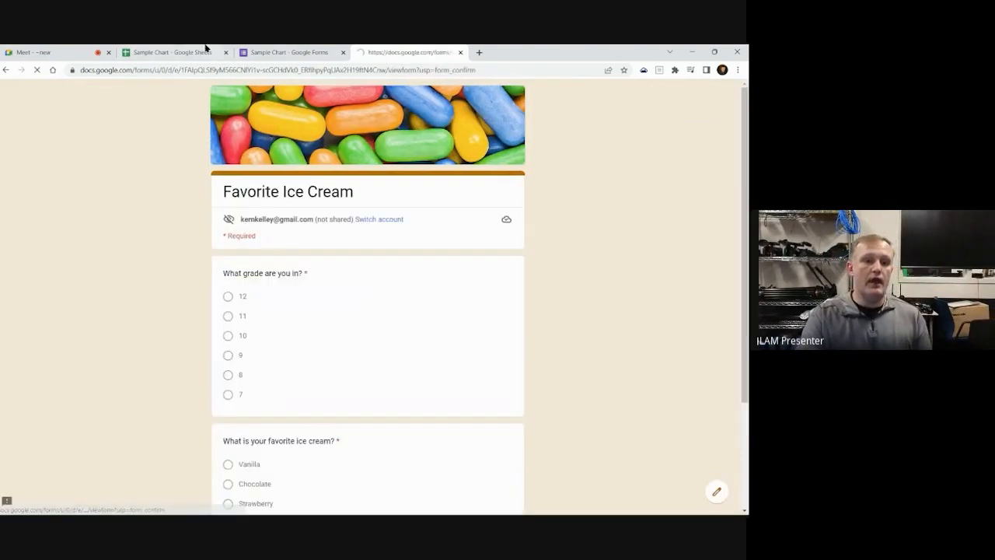
pyautogui.click(272, 49)
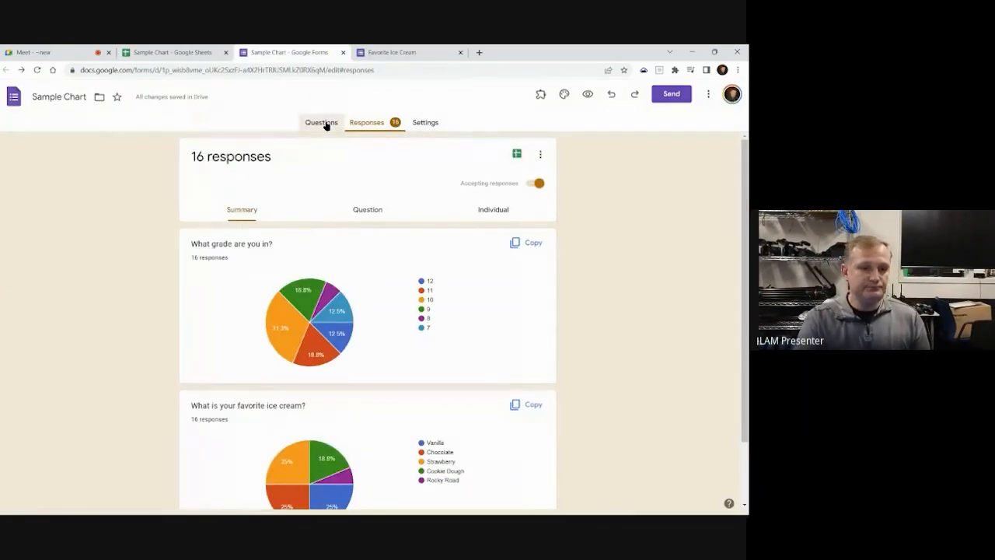
pyautogui.click(324, 125)
pyautogui.scroll(-2, 191, 223)
pyautogui.scroll(2, 190, 224)
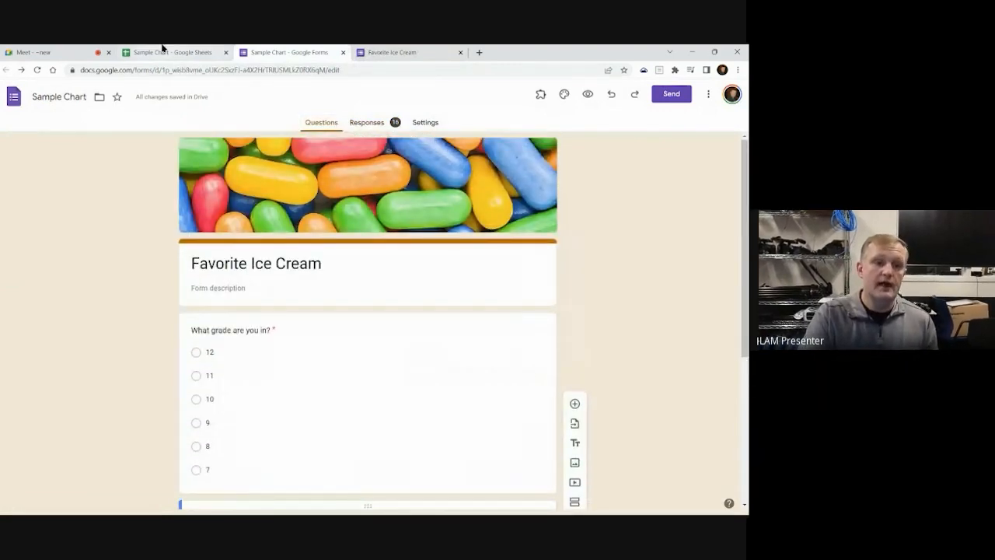
# Switch to the Sample Chart spreadsheet in Google Sheets and review the collected grade and ice cream responses
pyautogui.click(162, 50)
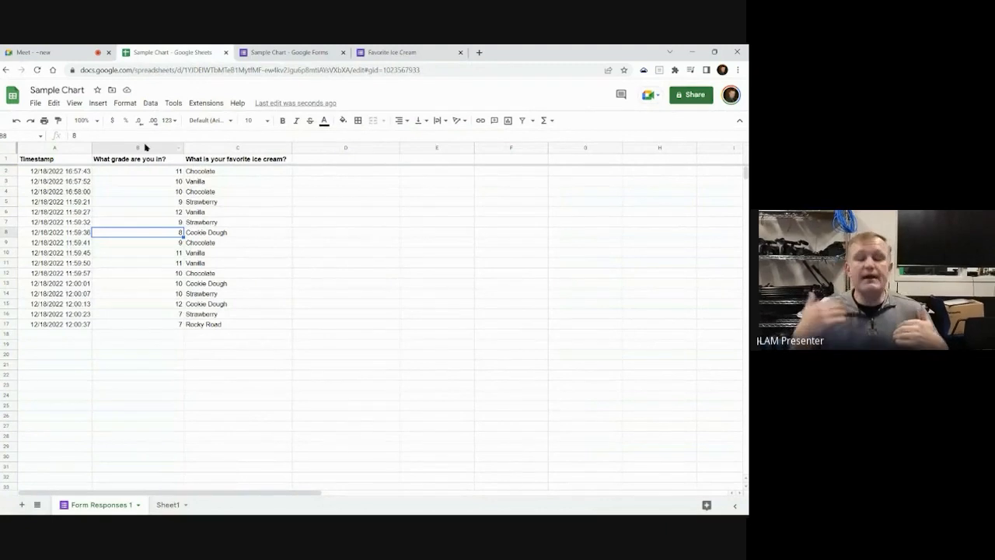
pyautogui.click(327, 297)
pyautogui.click(265, 348)
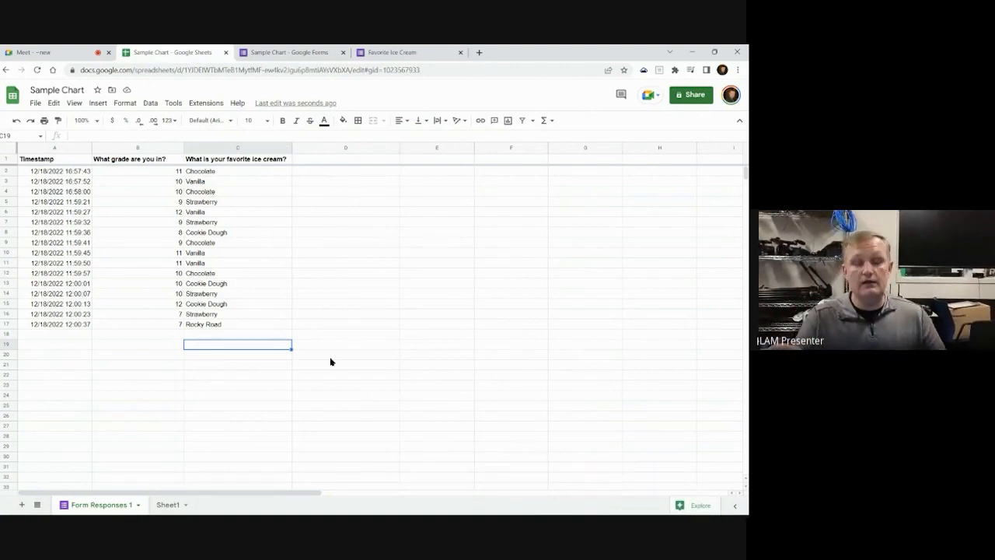
pyautogui.moveTo(161, 346); pyautogui.dragTo(158, 428)
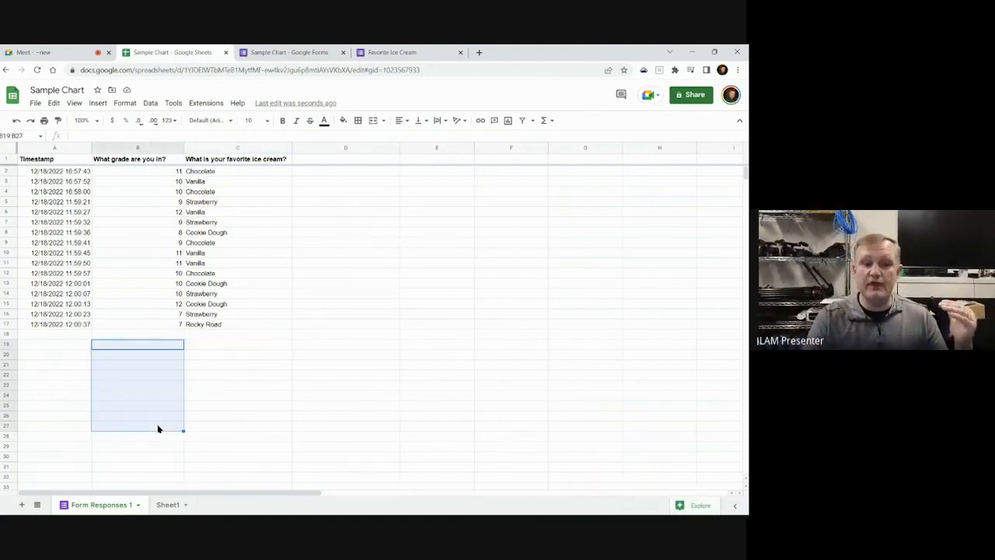
pyautogui.click(299, 402)
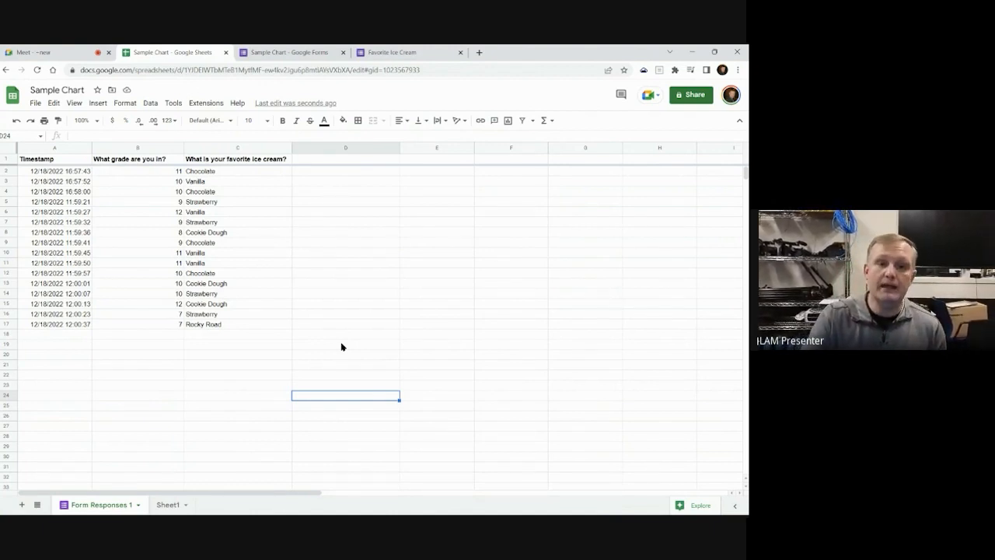
# Switch to the form editor in Google Forms and examine the response summary pie charts for grade and favorite ice cream
pyautogui.click(290, 50)
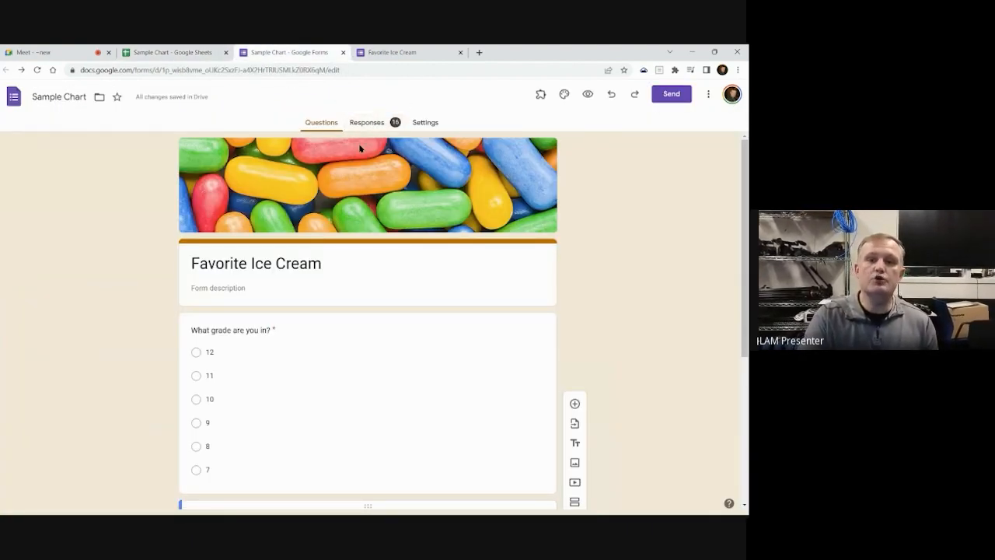
pyautogui.click(379, 125)
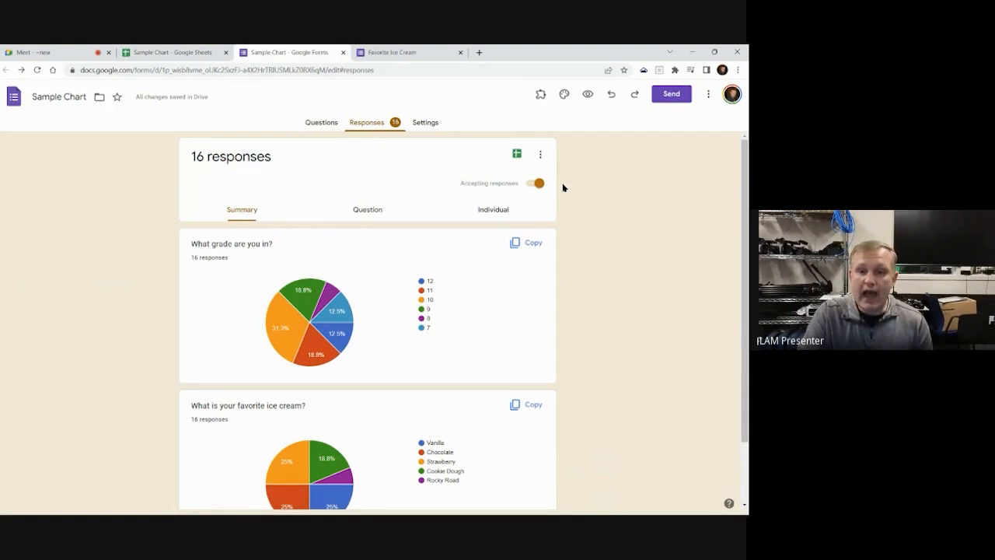
pyautogui.scroll(-1, 562, 183)
pyautogui.moveTo(276, 295)
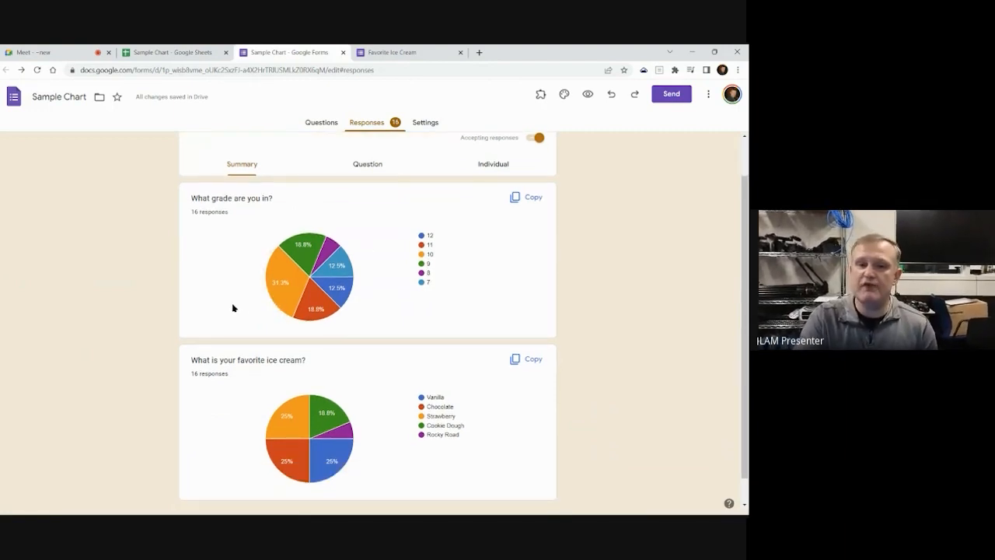
pyautogui.scroll(-1, 203, 326)
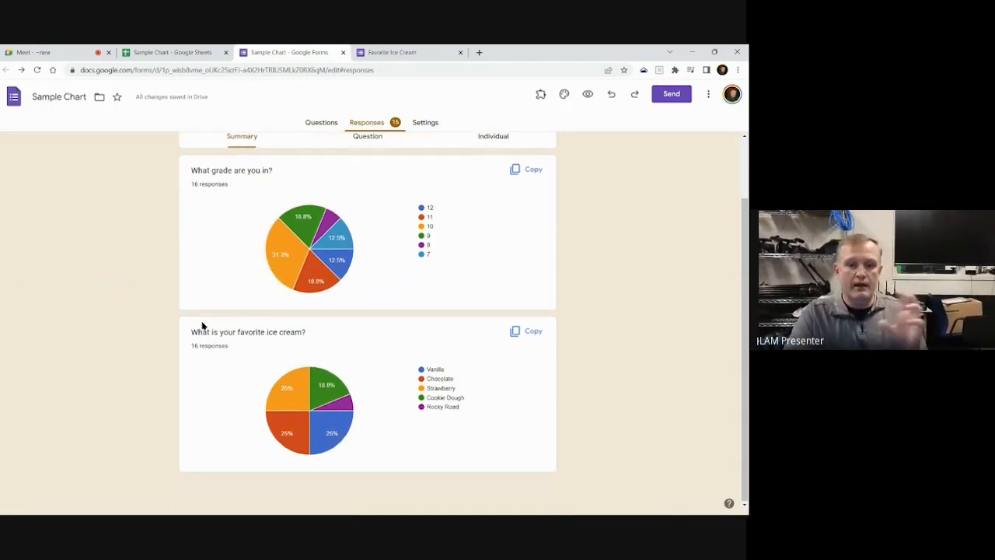
pyautogui.moveTo(311, 271)
pyautogui.moveTo(316, 213)
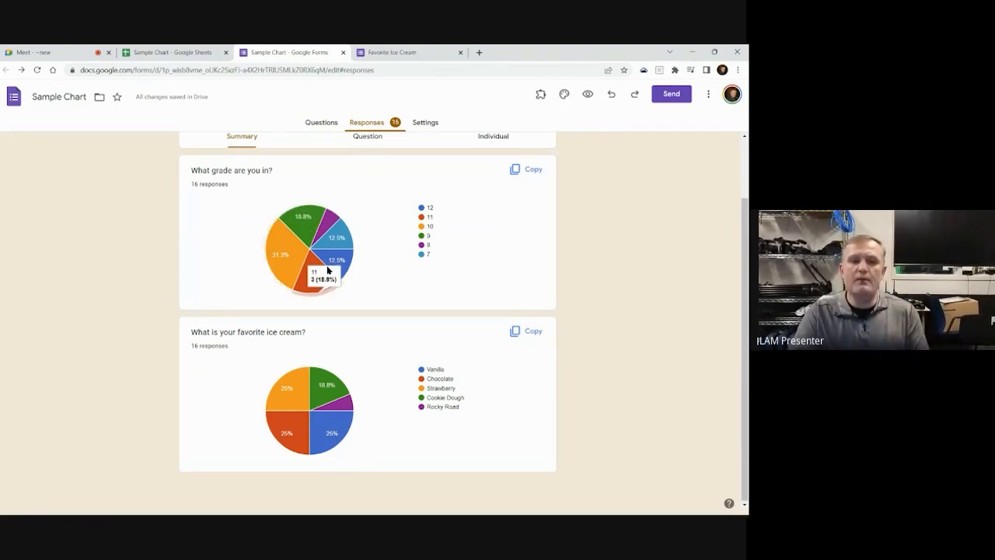
pyautogui.moveTo(288, 250)
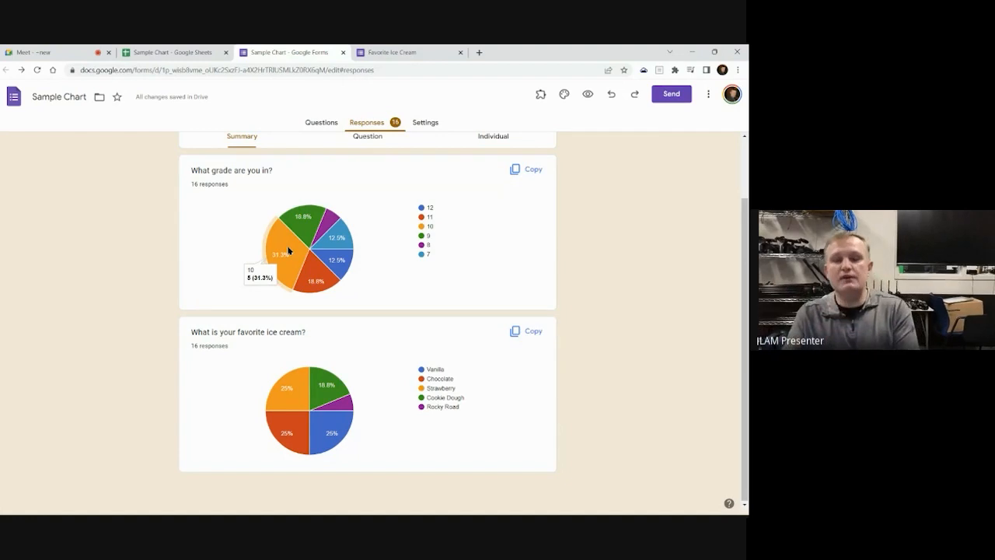
pyautogui.moveTo(295, 391)
pyautogui.moveTo(294, 439)
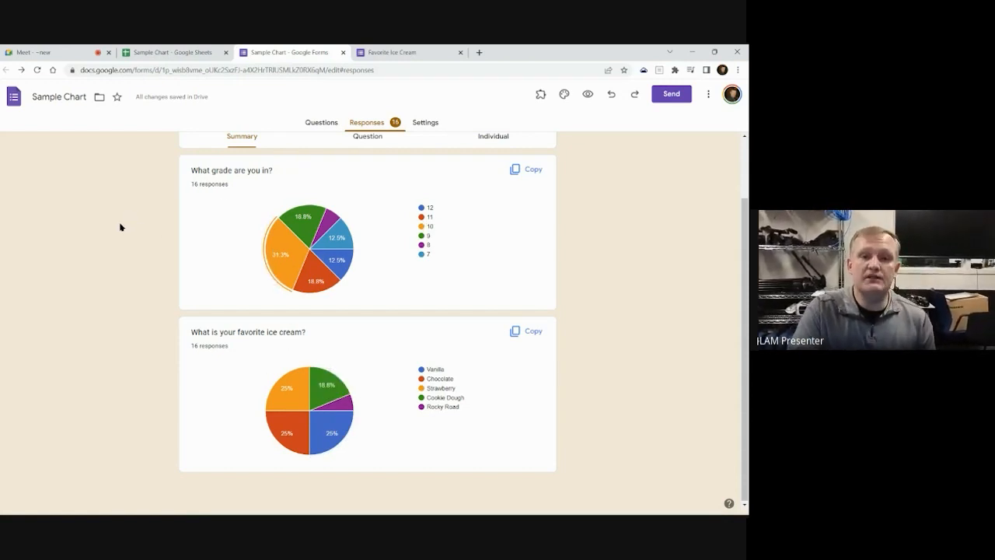
pyautogui.scroll(2, 120, 227)
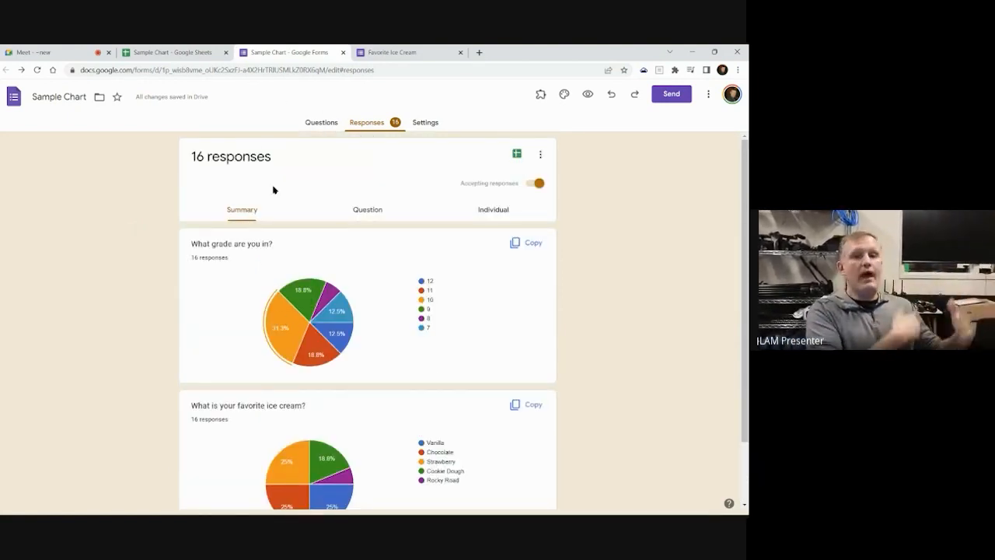
# Switch to the Sample Chart spreadsheet and highlight the grade and ice cream response data in columns B and C
pyautogui.click(169, 51)
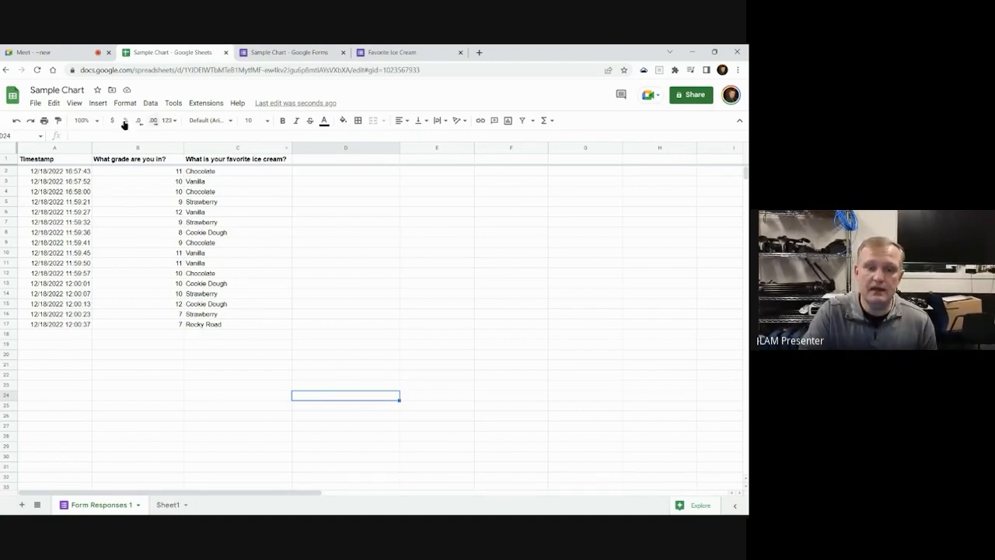
pyautogui.moveTo(117, 150); pyautogui.dragTo(228, 150)
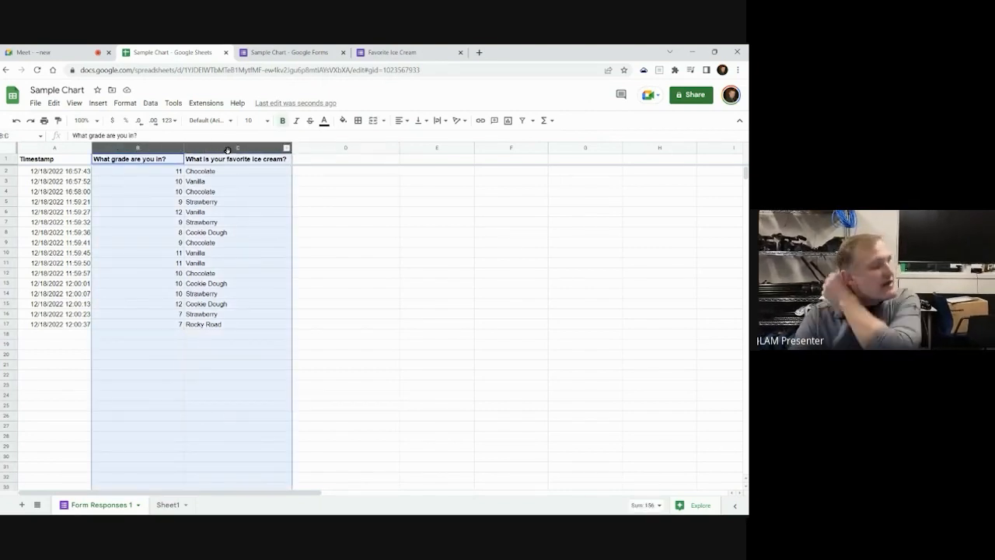
pyautogui.click(326, 246)
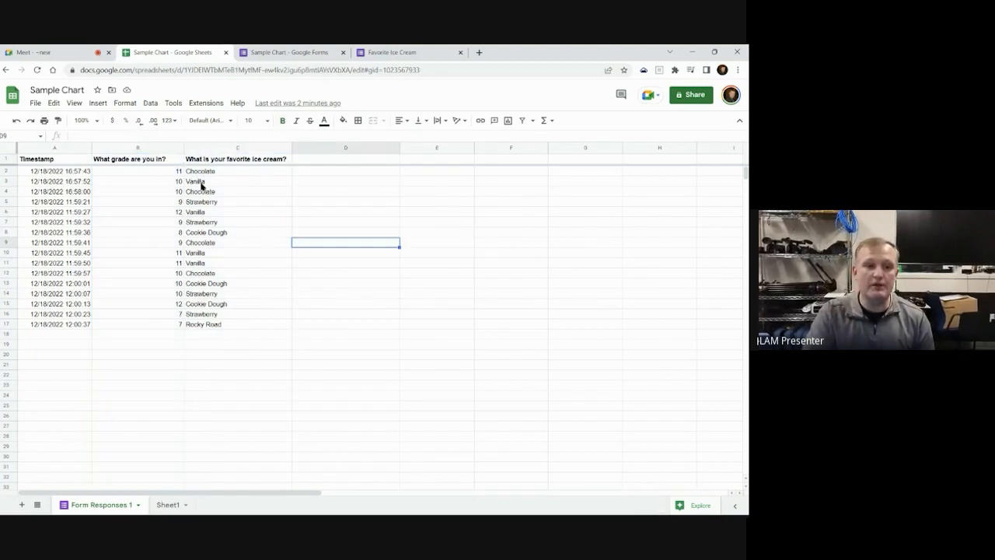
pyautogui.moveTo(138, 148); pyautogui.dragTo(223, 142)
pyautogui.click(304, 216)
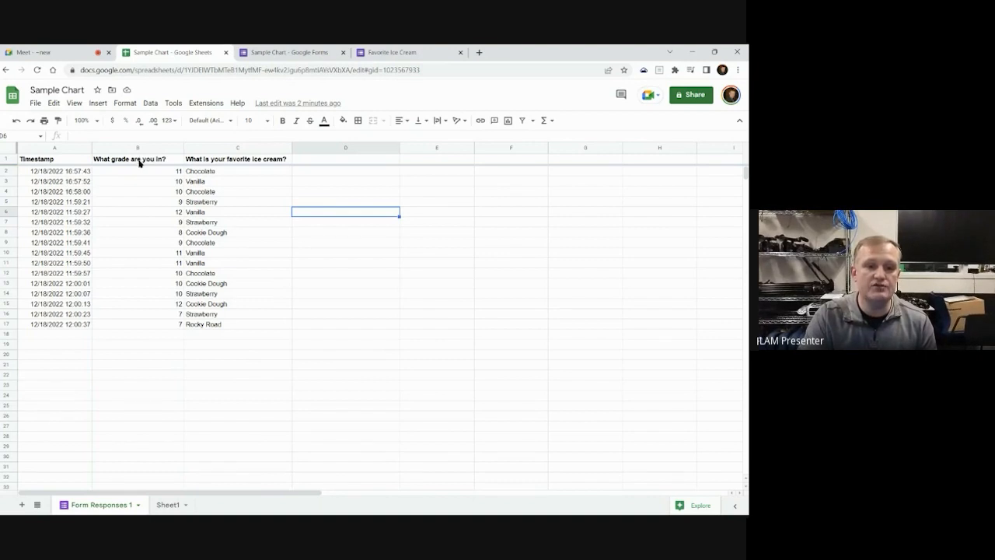
pyautogui.moveTo(135, 173); pyautogui.dragTo(256, 206)
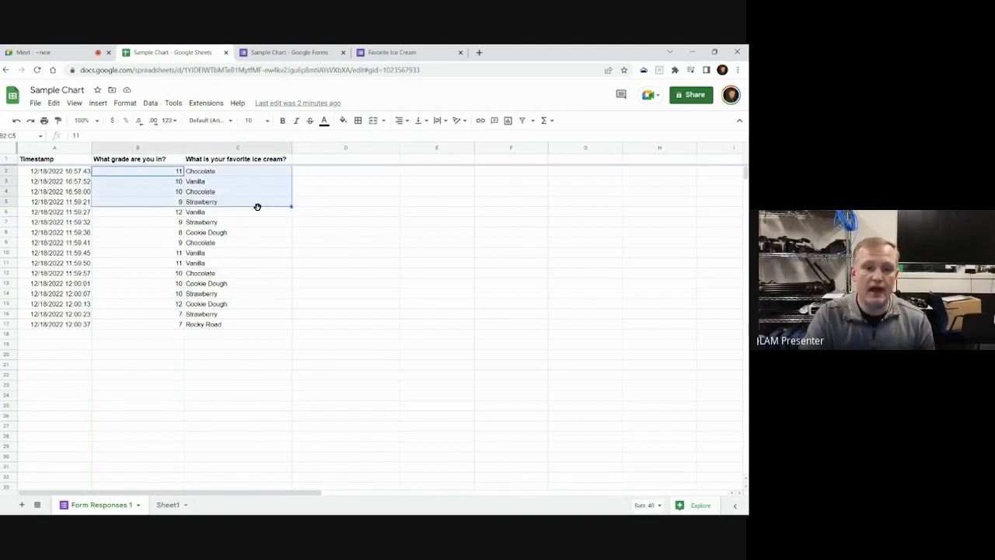
# Fill the grade value 10 from cell B3 down through B5
pyautogui.click(150, 183)
pyautogui.moveTo(182, 184); pyautogui.dragTo(322, 204)
pyautogui.click(330, 204)
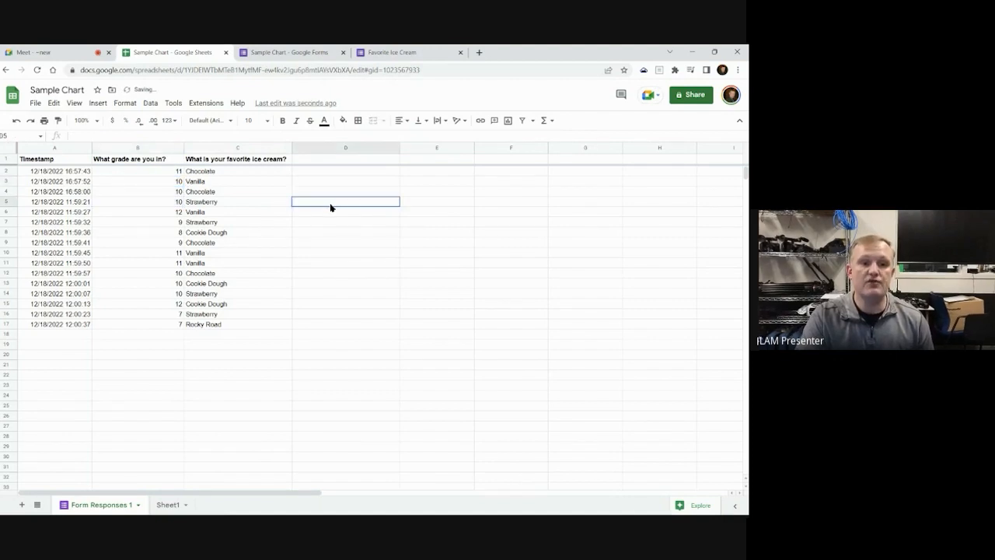
# Try filling the grade value from B3 down to B6 and across to D3, undoing each fill
pyautogui.click(144, 185)
pyautogui.moveTo(181, 184); pyautogui.dragTo(335, 213)
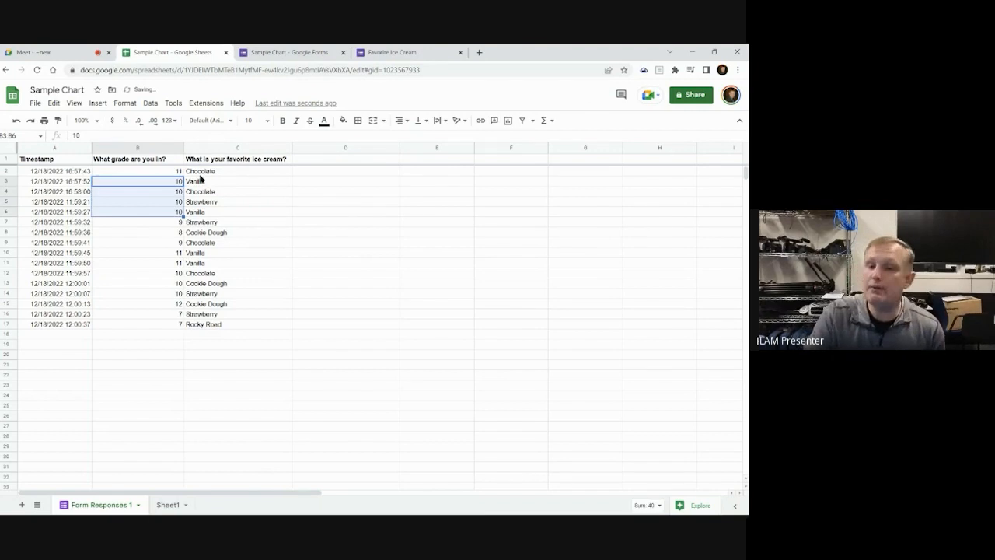
pyautogui.hotkey('ctrl', 'z')
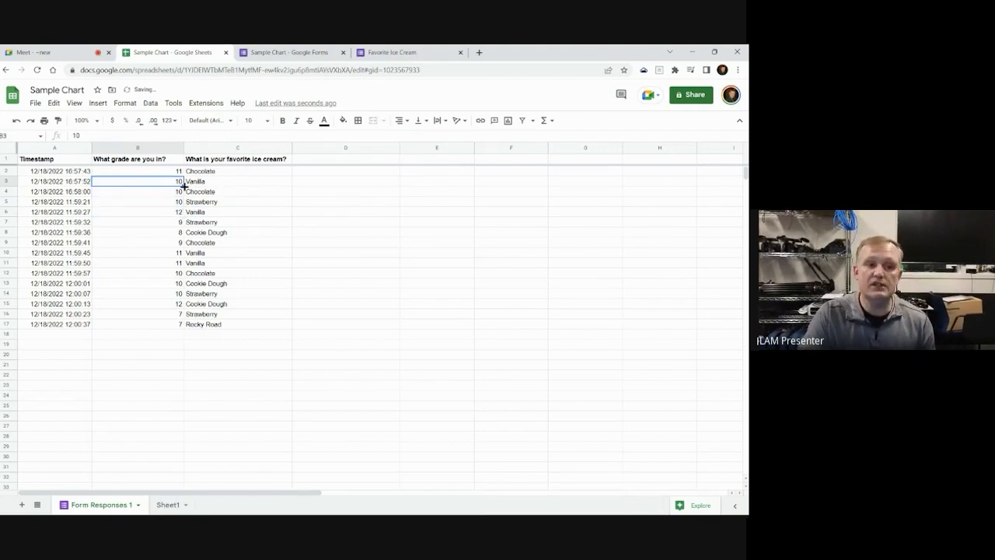
pyautogui.moveTo(182, 185); pyautogui.dragTo(369, 200)
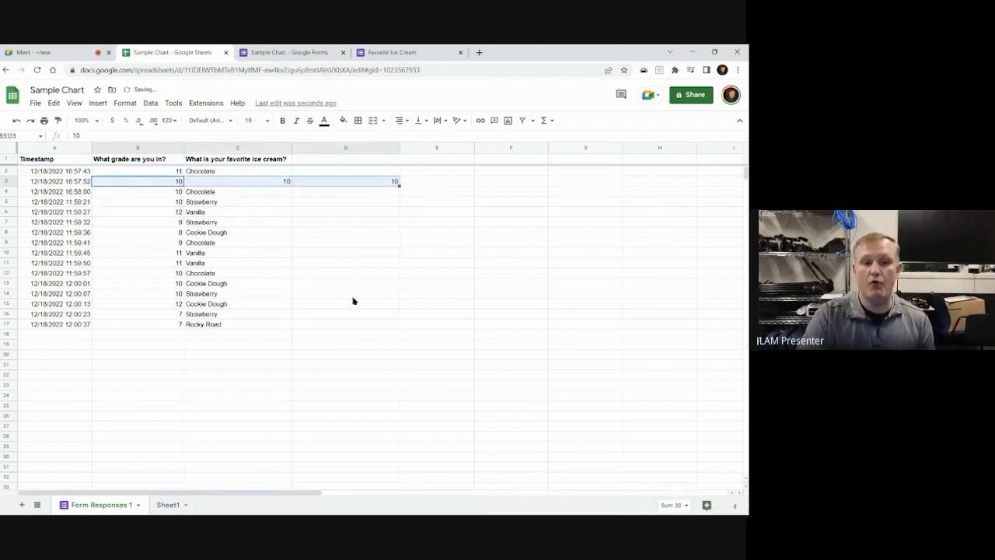
pyautogui.click(364, 264)
pyautogui.hotkey('ctrl', 'z')
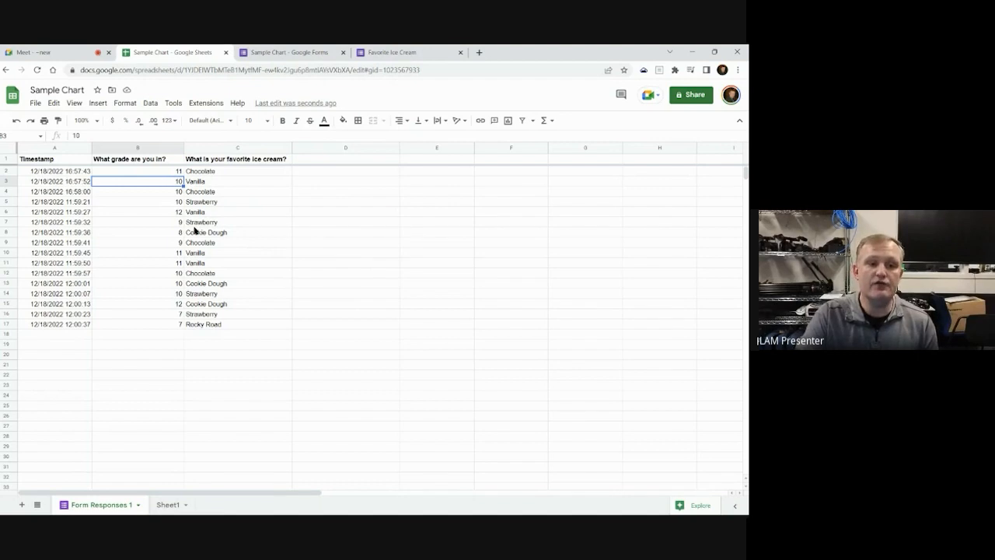
# Open the spreadsheet's version history, expand the current version to look through its detailed edits, and return to the sheet
pyautogui.click(161, 203)
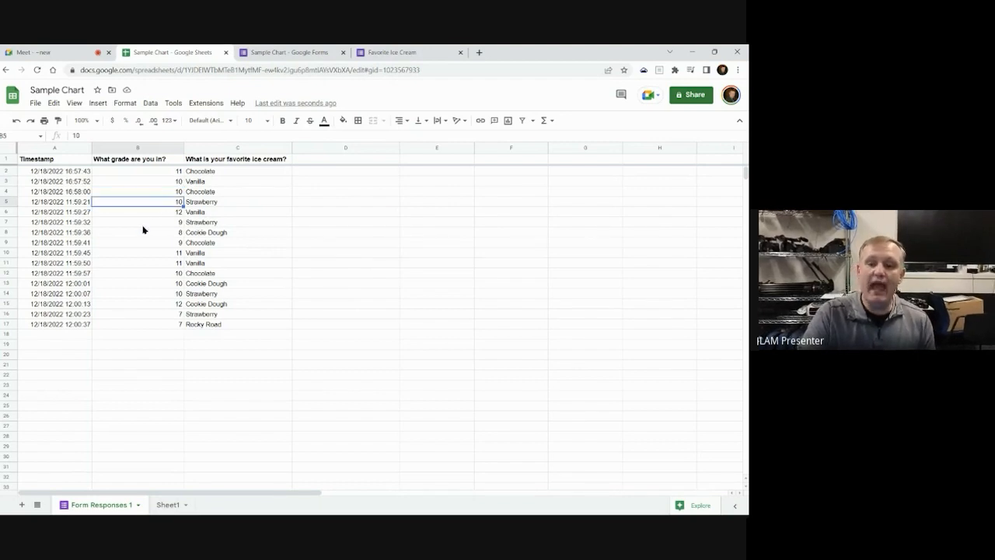
pyautogui.click(35, 102)
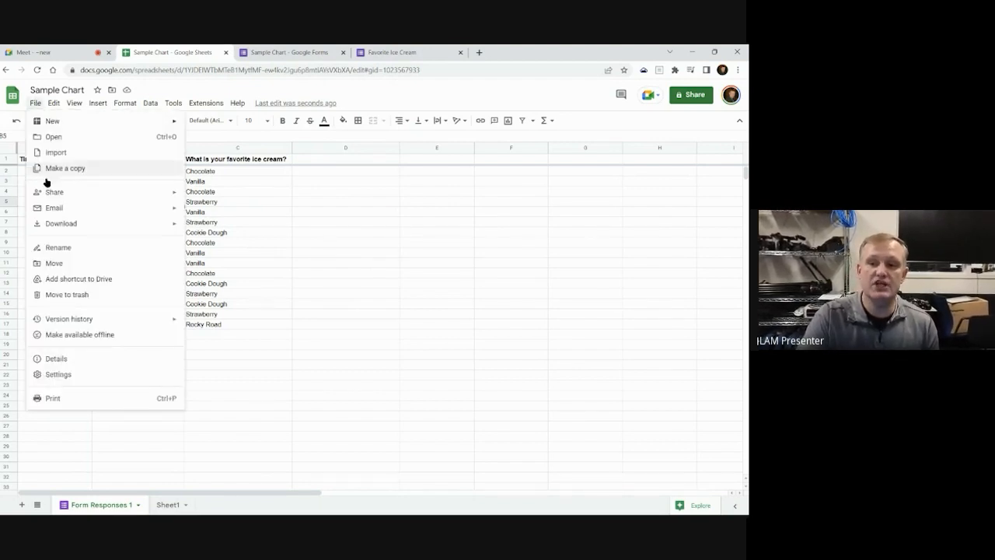
pyautogui.moveTo(68, 318)
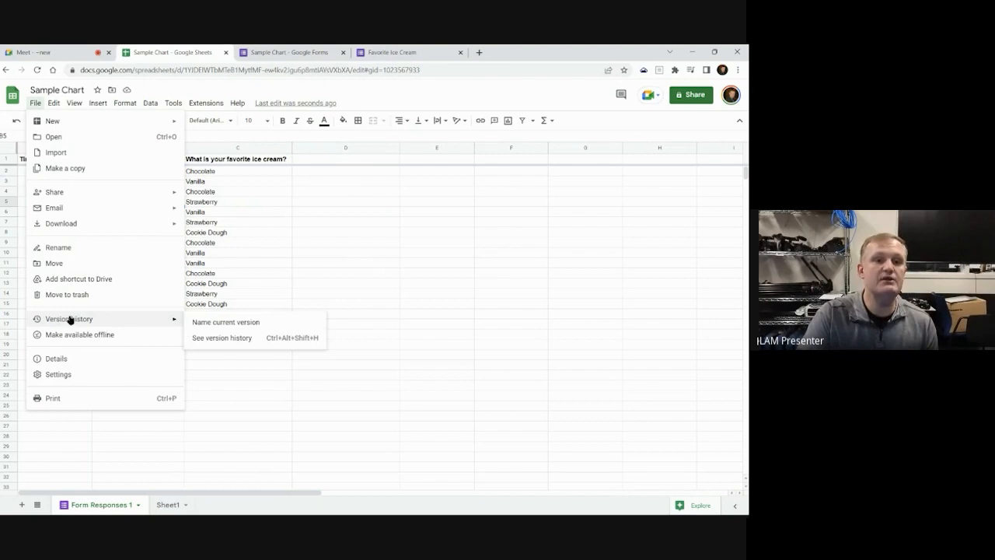
pyautogui.click(226, 342)
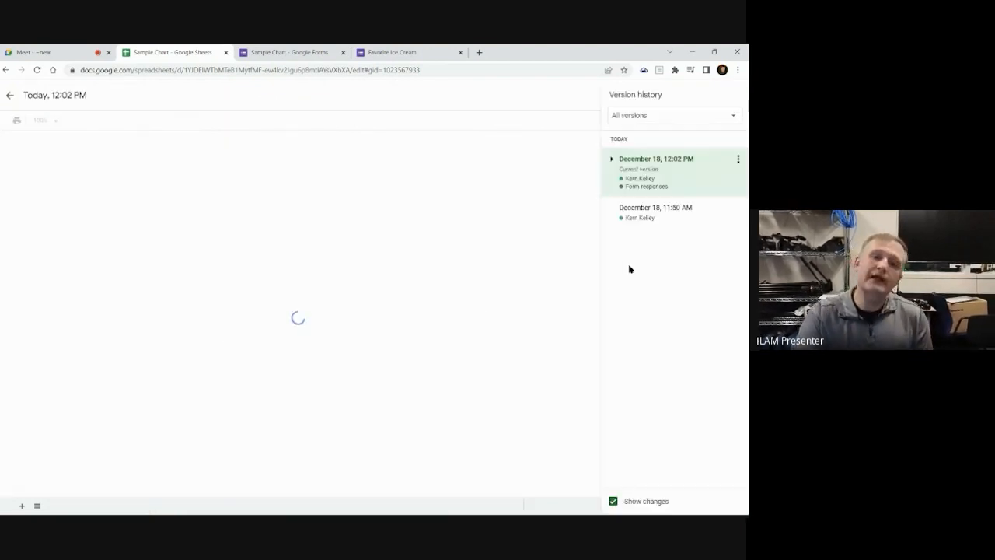
pyautogui.click(611, 160)
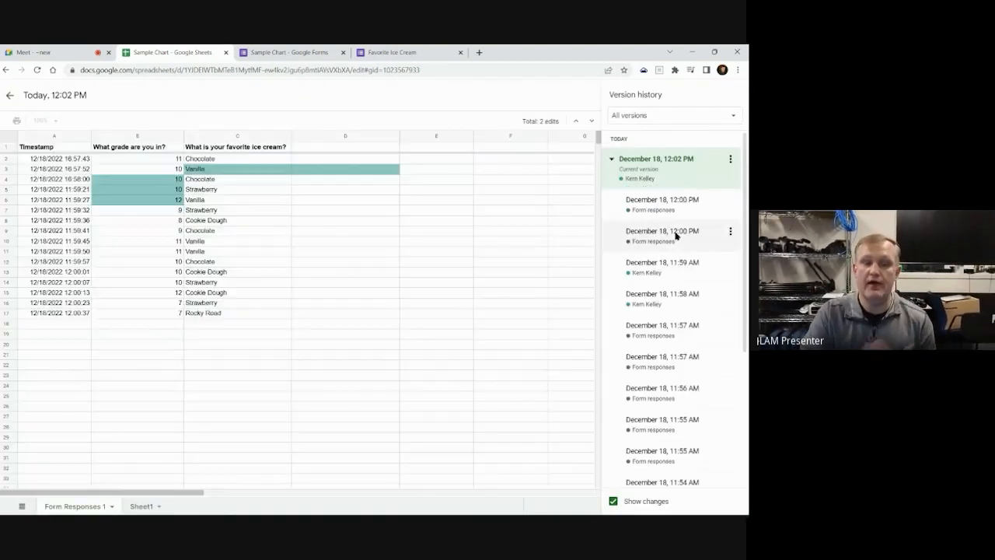
pyautogui.scroll(-3, 678, 309)
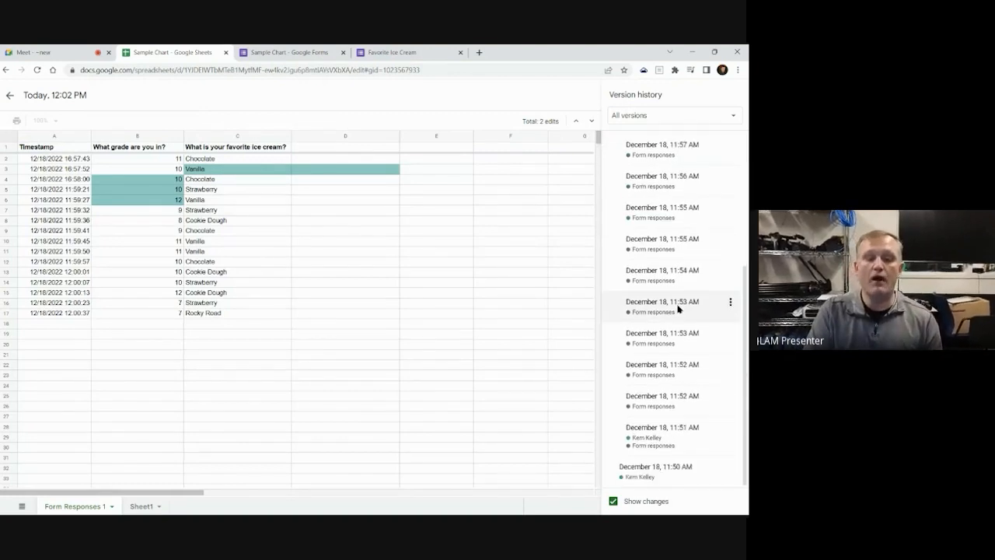
pyautogui.scroll(3, 678, 309)
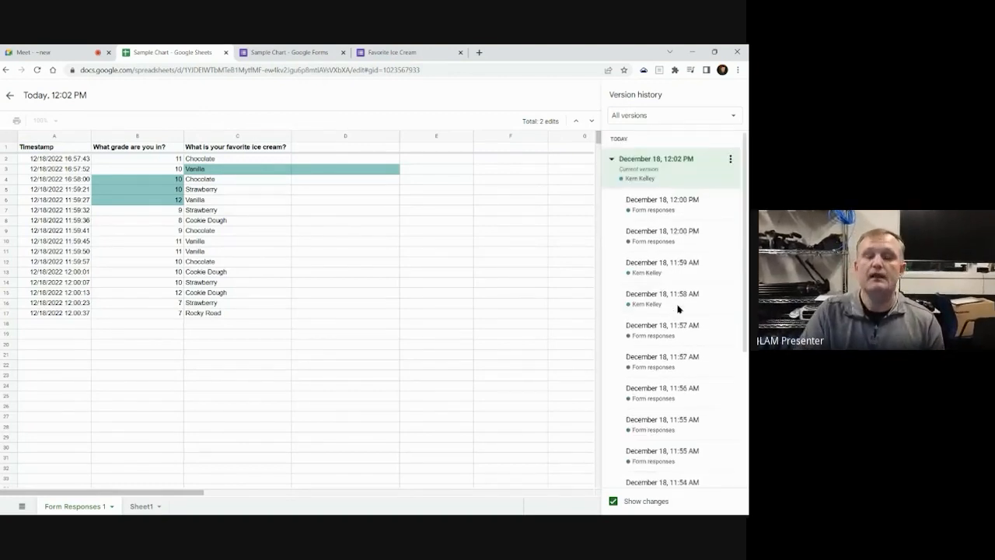
pyautogui.click(9, 95)
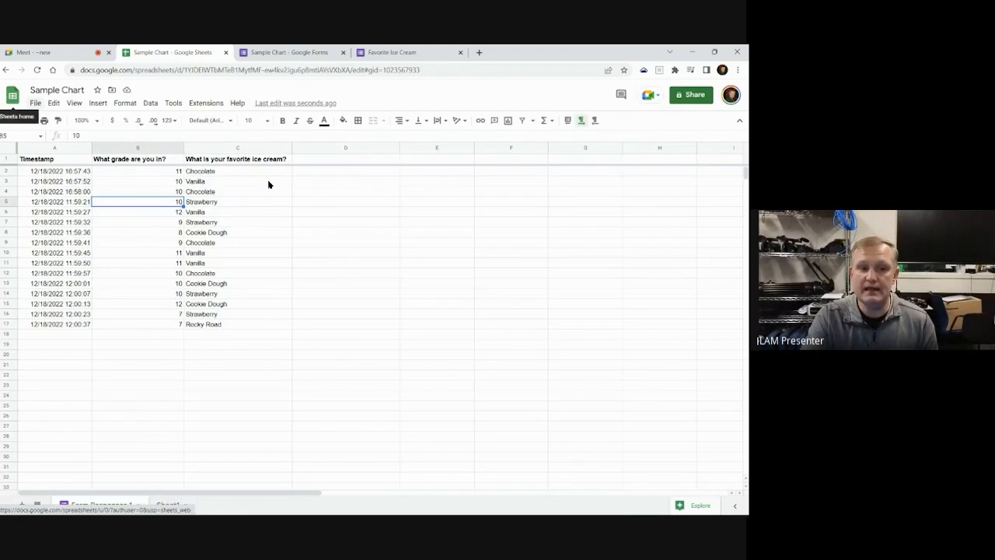
pyautogui.click(330, 238)
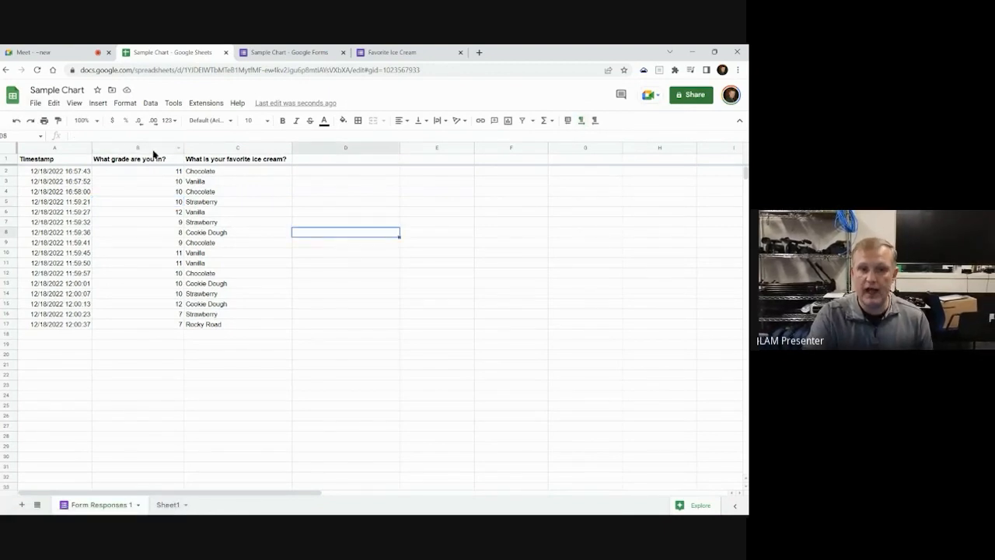
# Select the whole grade and favorite ice cream columns, B and C
pyautogui.moveTo(138, 151); pyautogui.dragTo(228, 153)
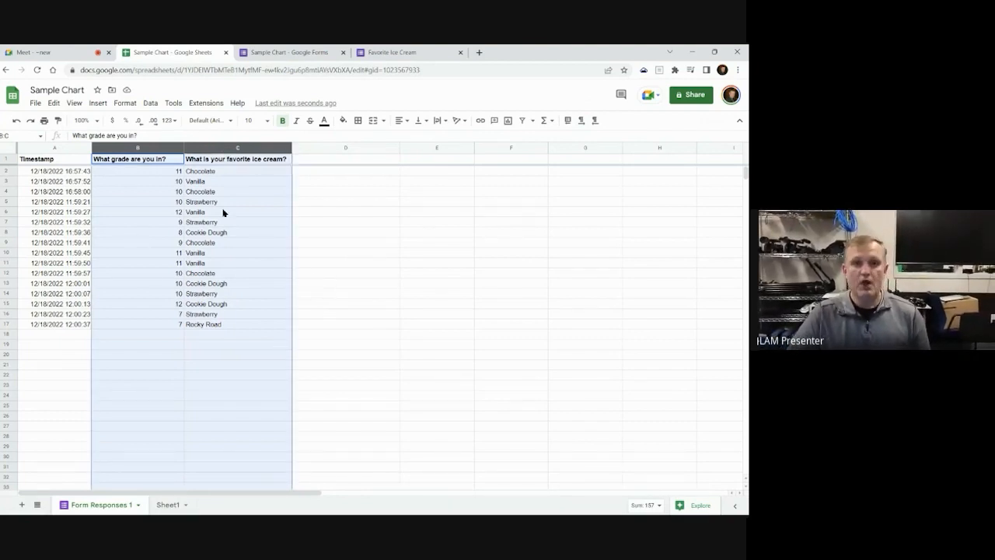
pyautogui.click(97, 104)
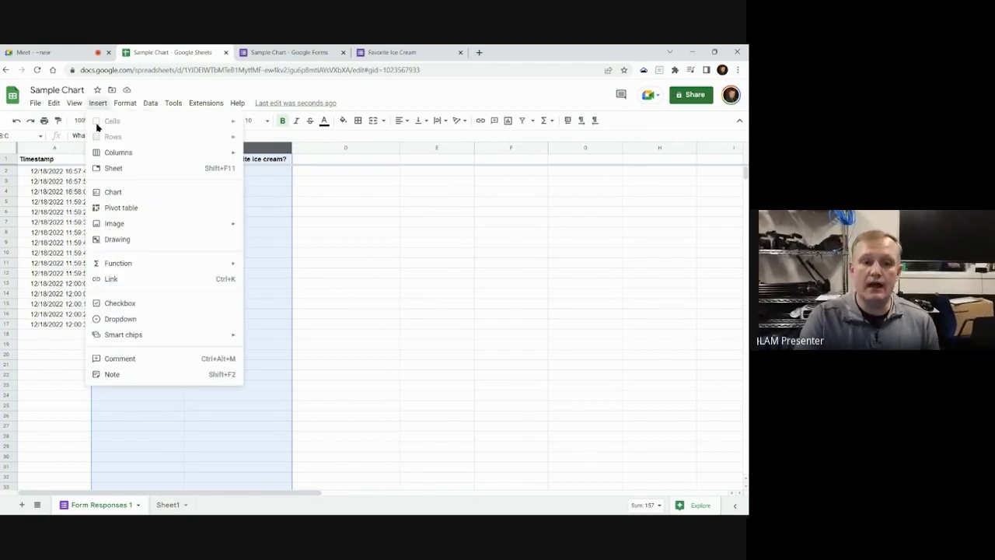
pyautogui.click(163, 210)
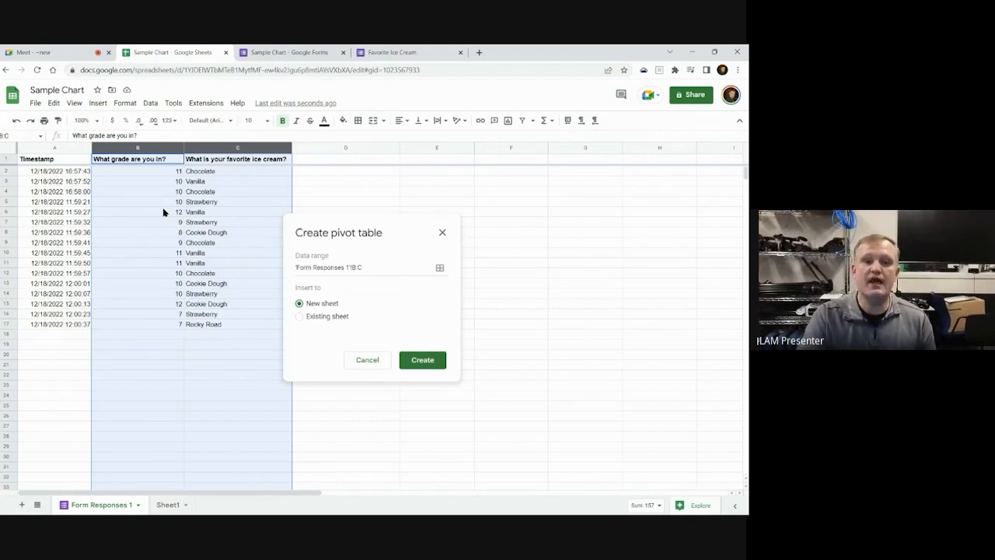
pyautogui.press('Escape')
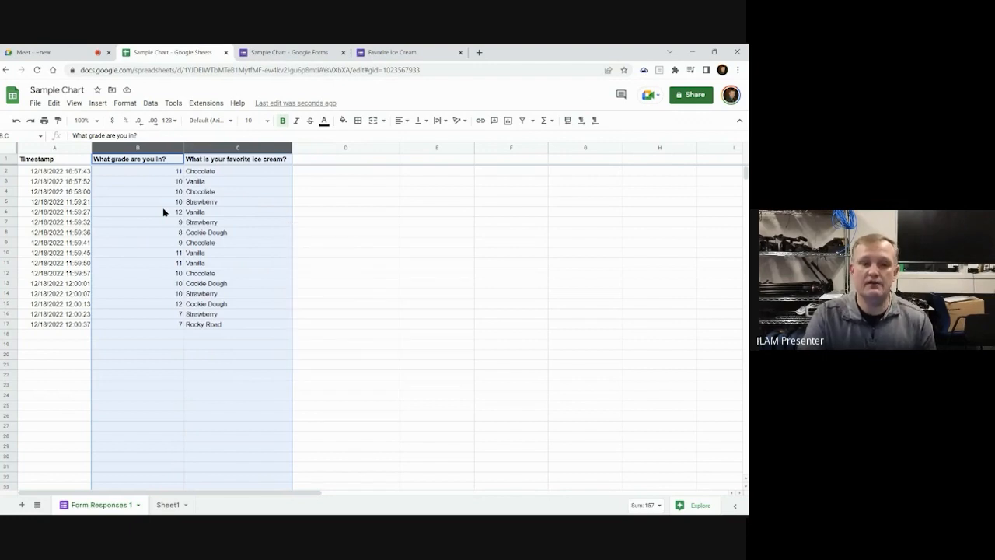
# Insert a chart from the selected grade and ice cream columns and move it to the right of the response data
pyautogui.click(98, 104)
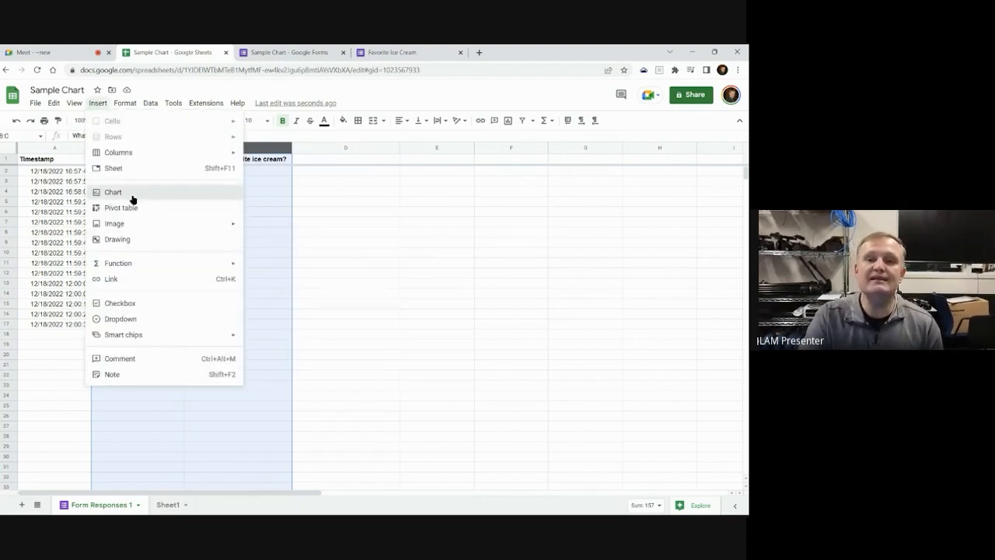
pyautogui.click(133, 200)
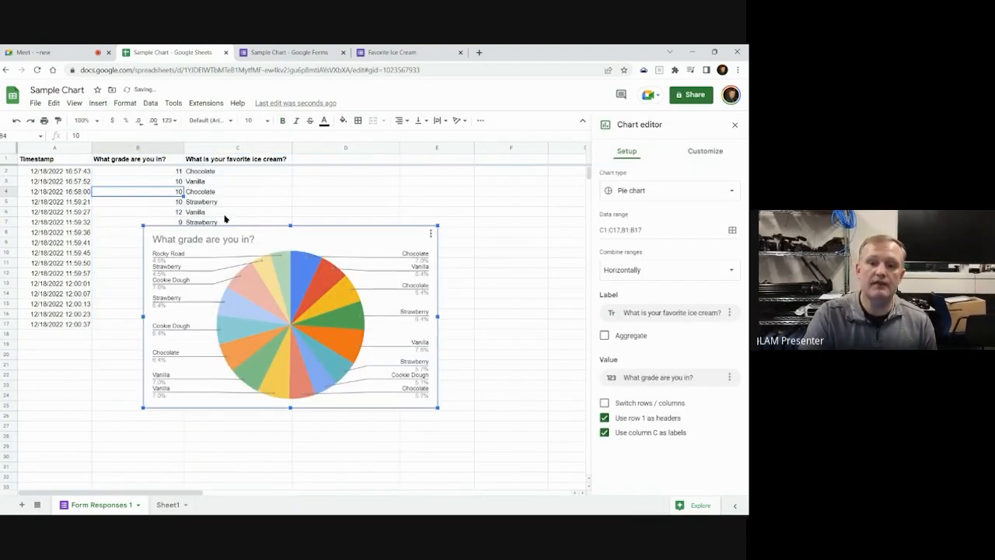
pyautogui.moveTo(318, 244); pyautogui.dragTo(443, 219)
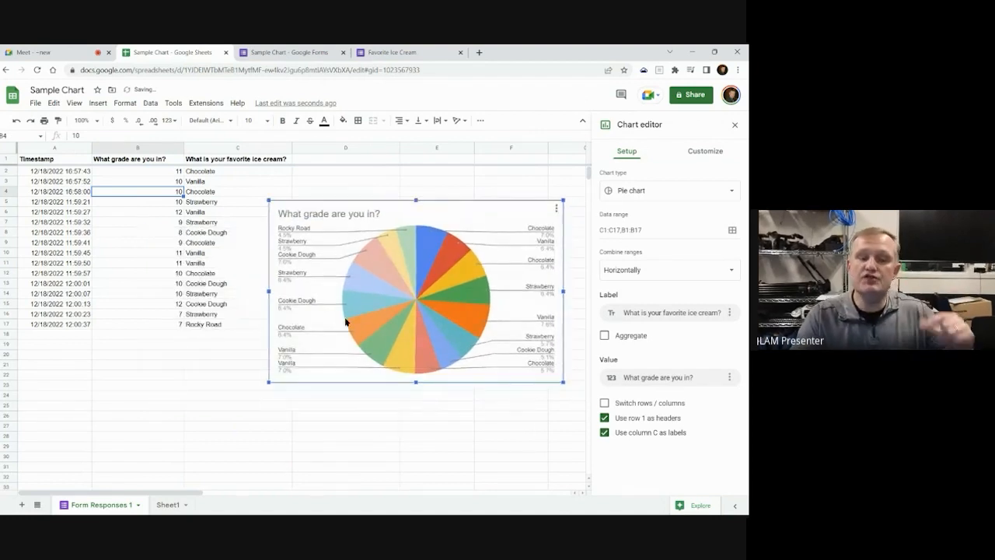
# Delete the pie chart from the response sheet and select the whole grade and favorite ice cream columns, B and C
pyautogui.click(557, 210)
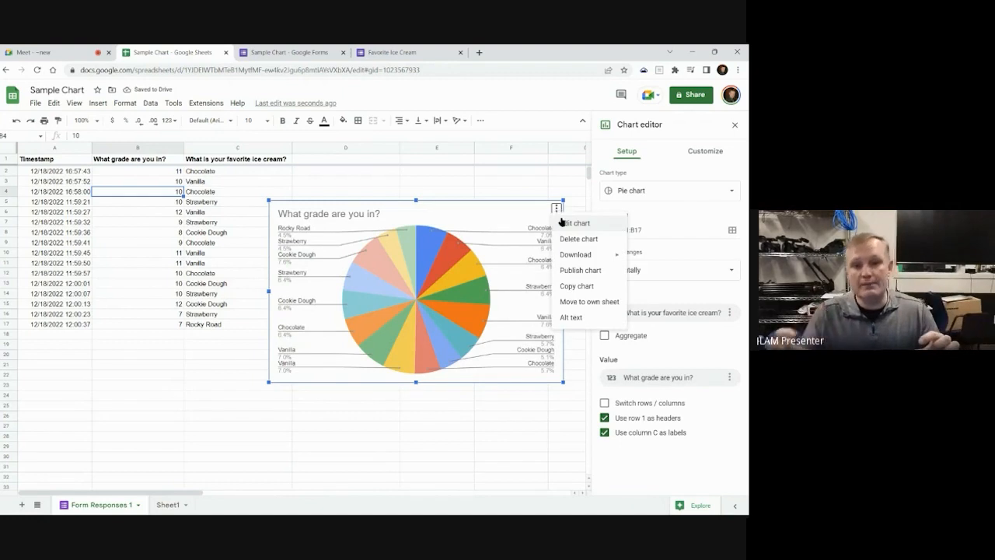
pyautogui.click(581, 239)
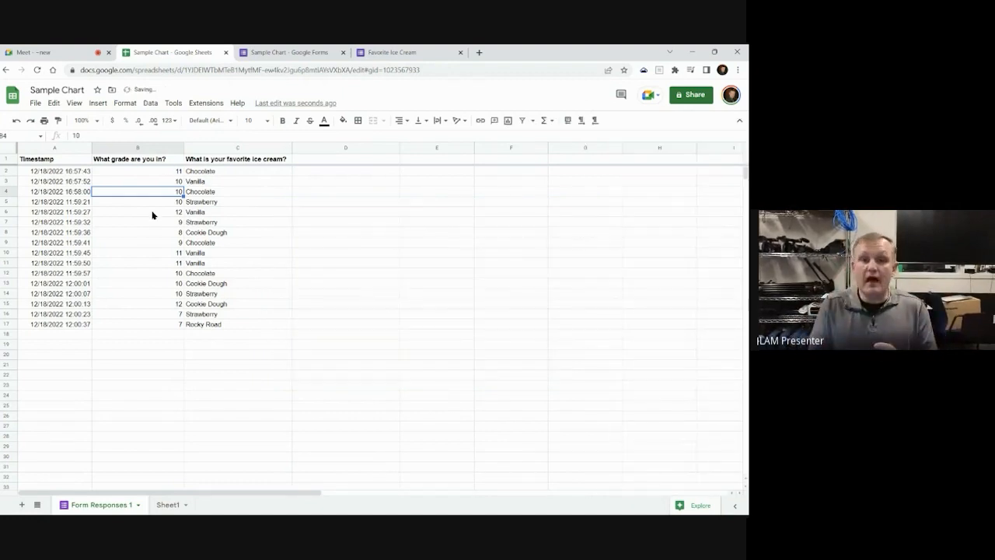
pyautogui.moveTo(138, 147); pyautogui.dragTo(209, 153)
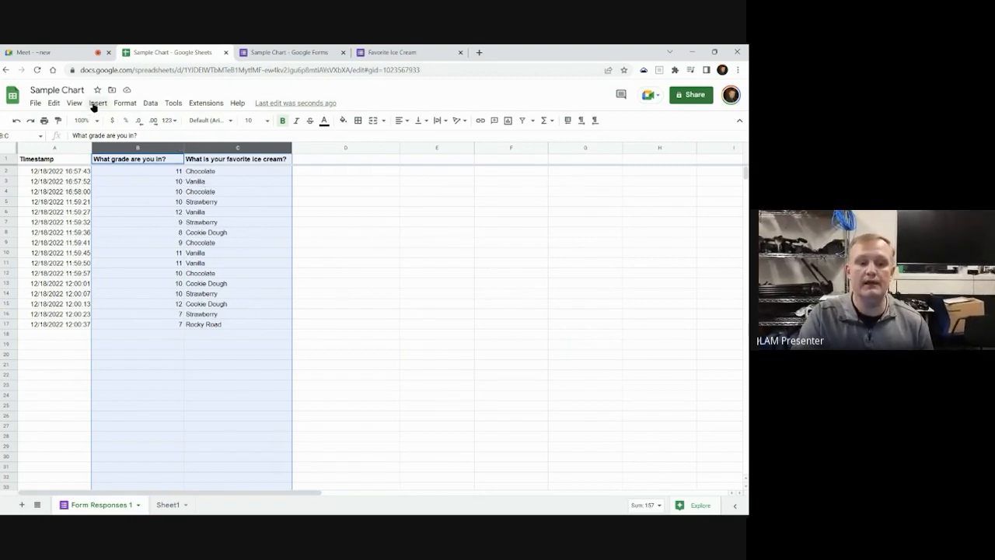
# Duplicate the response rows by copying A2:C17 and pasting the copy directly below, starting at A18
pyautogui.click(91, 171)
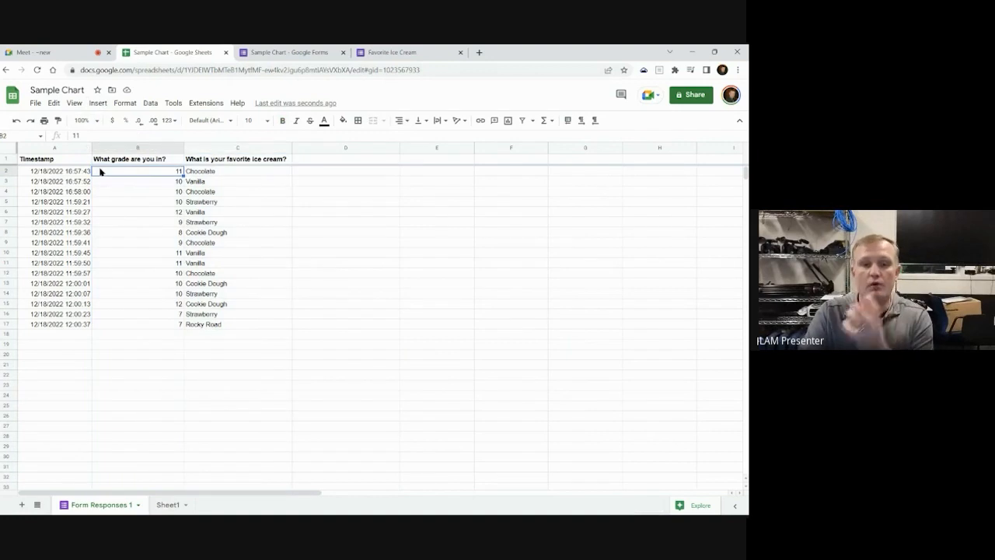
pyautogui.hotkey('shift', 'Down')
pyautogui.hotkey('shift', 'Down')
pyautogui.hotkey('shift', 'Down')
pyautogui.hotkey('shift', 'Down')
pyautogui.hotkey('shift', 'Down')
pyautogui.hotkey('shift', 'Down')
pyautogui.hotkey('shift', 'Down')
pyautogui.hotkey('shift', 'Down')
pyautogui.hotkey('shift', 'Down')
pyautogui.hotkey('shift', 'Down')
pyautogui.hotkey('shift', 'Down')
pyautogui.hotkey('shift', 'Down')
pyautogui.hotkey('shift', 'Down')
pyautogui.hotkey('shift', 'Down')
pyautogui.hotkey('shift', 'Down')
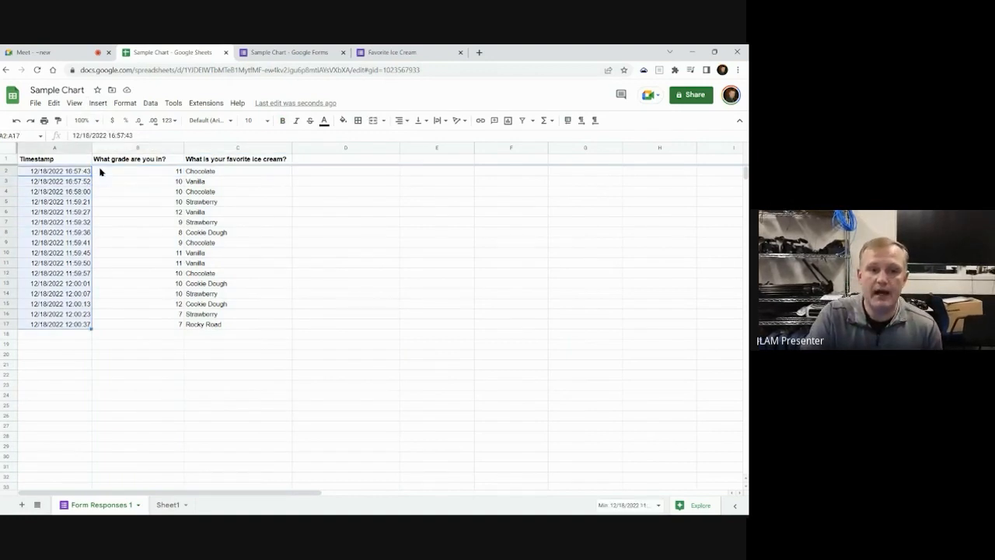
pyautogui.hotkey('shift', 'Right')
pyautogui.hotkey('shift', 'Right')
pyautogui.hotkey('ctrl', 'c')
pyautogui.press('Down')
pyautogui.hotkey('ctrl', 'Down')
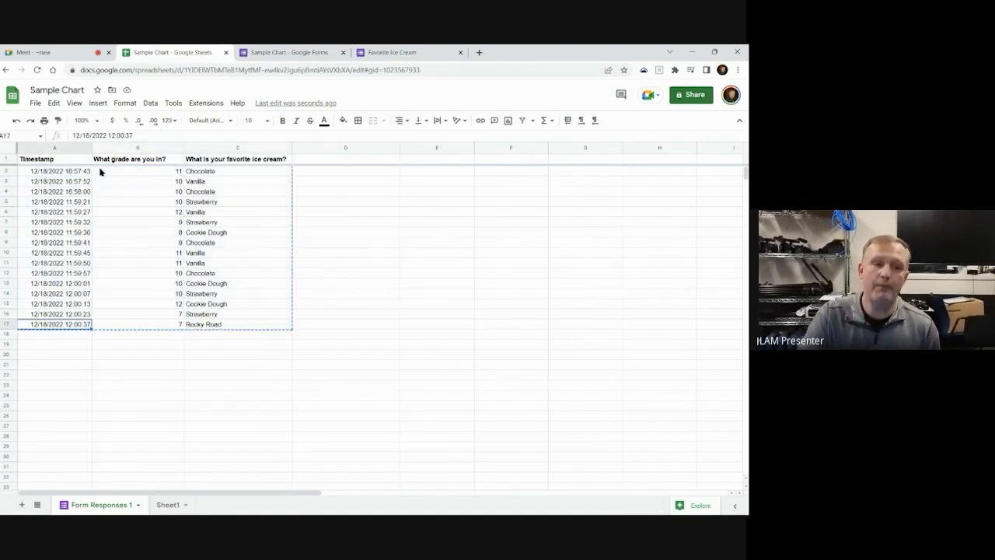
pyautogui.press('Down')
pyautogui.hotkey('ctrl', 'v')
pyautogui.press('Right')
pyautogui.press('Up')
pyautogui.press('Up')
pyautogui.press('Up')
pyautogui.press('Up')
pyautogui.press('Up')
pyautogui.press('Up')
pyautogui.press('Up')
pyautogui.press('Up')
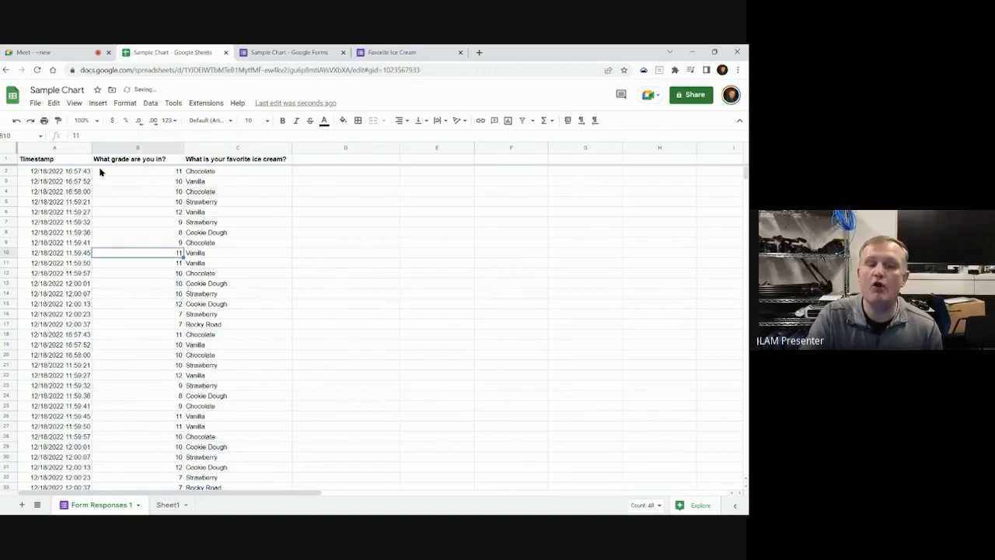
# Create a pivot table on a new sheet from the grade and favorite ice cream columns, B and C
pyautogui.moveTo(133, 150); pyautogui.dragTo(211, 160)
pyautogui.click(97, 102)
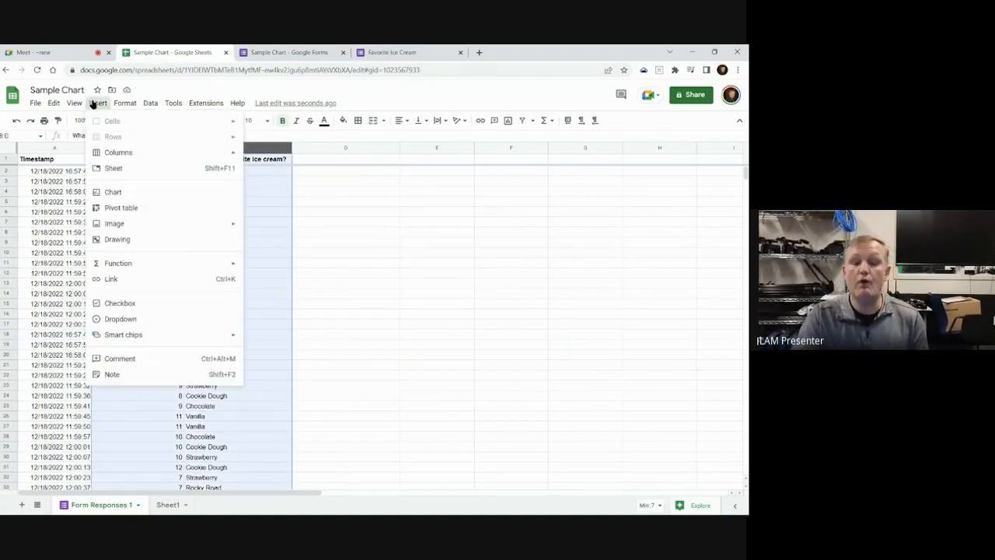
pyautogui.click(156, 209)
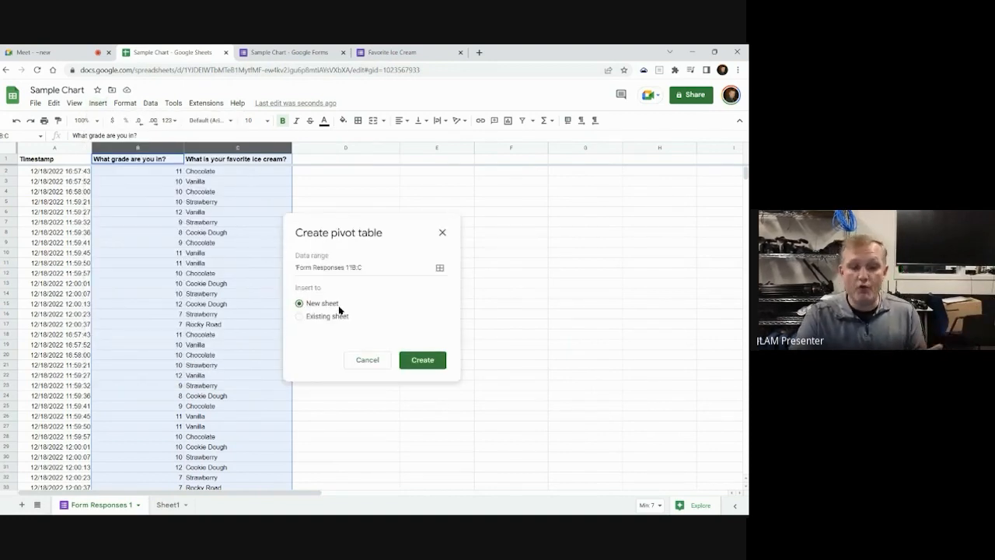
pyautogui.click(424, 366)
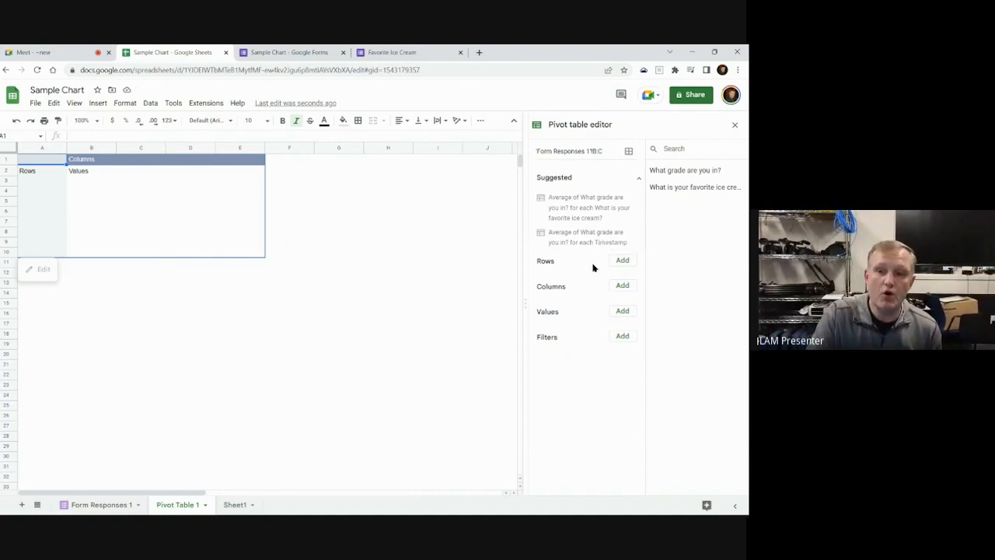
# Add "What grade are you in?" as the pivot table's rows, without totals
pyautogui.click(639, 181)
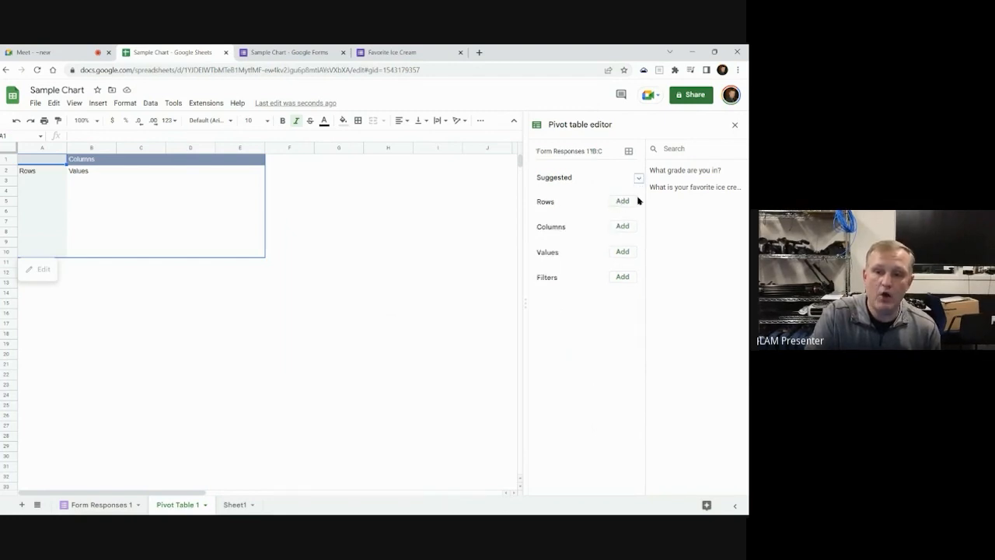
pyautogui.click(623, 202)
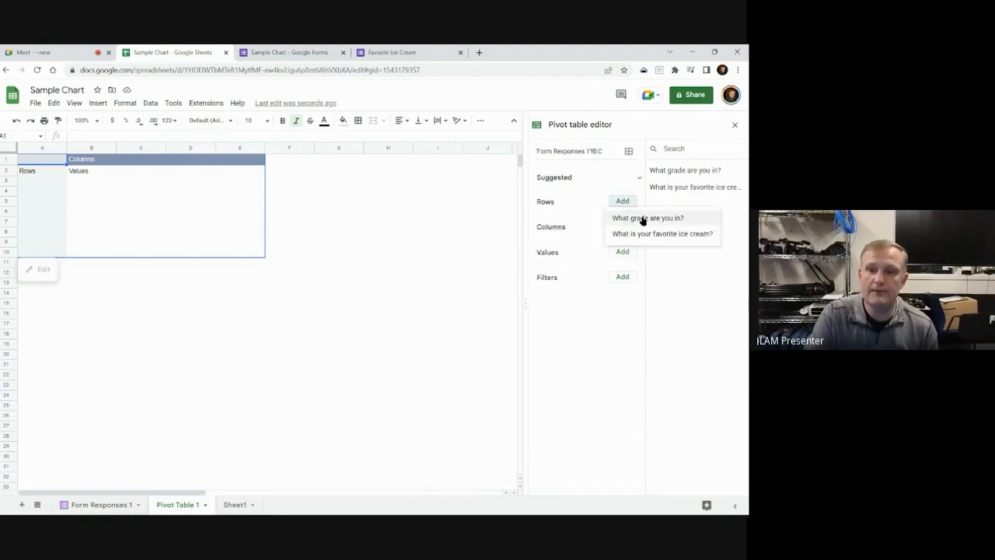
pyautogui.click(645, 219)
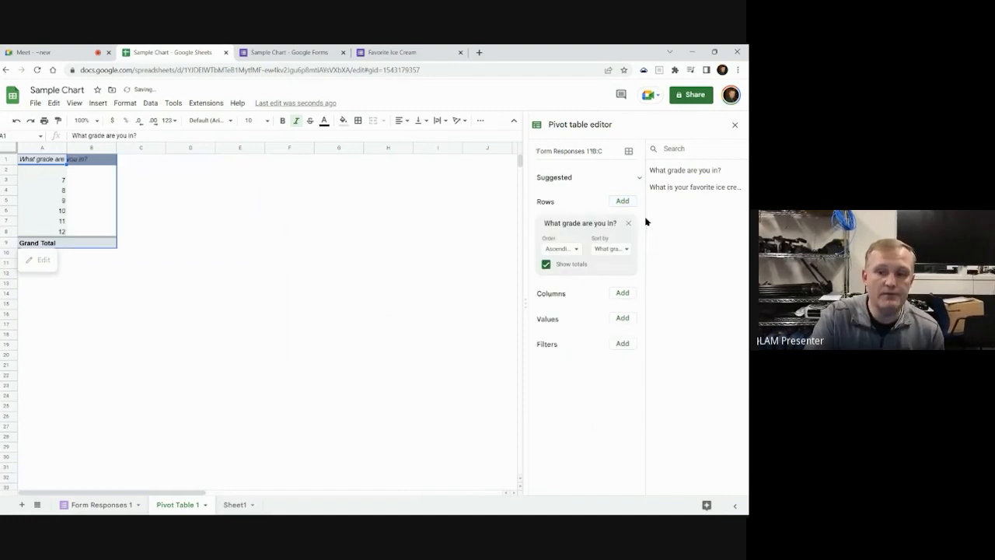
pyautogui.click(547, 265)
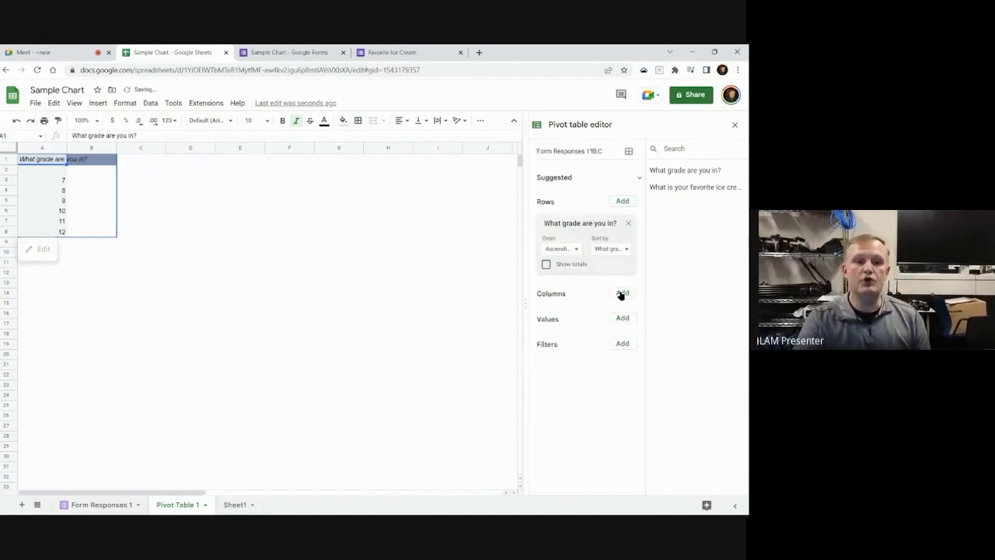
# Add "What is your favorite ice cream?" as the pivot table's columns, without totals
pyautogui.click(622, 293)
pyautogui.click(635, 310)
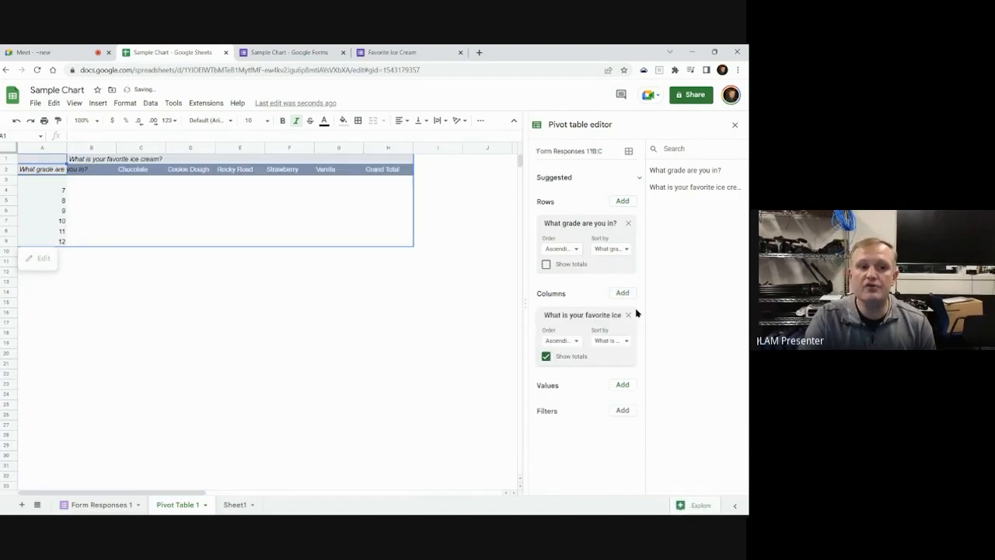
pyautogui.click(544, 359)
pyautogui.click(544, 358)
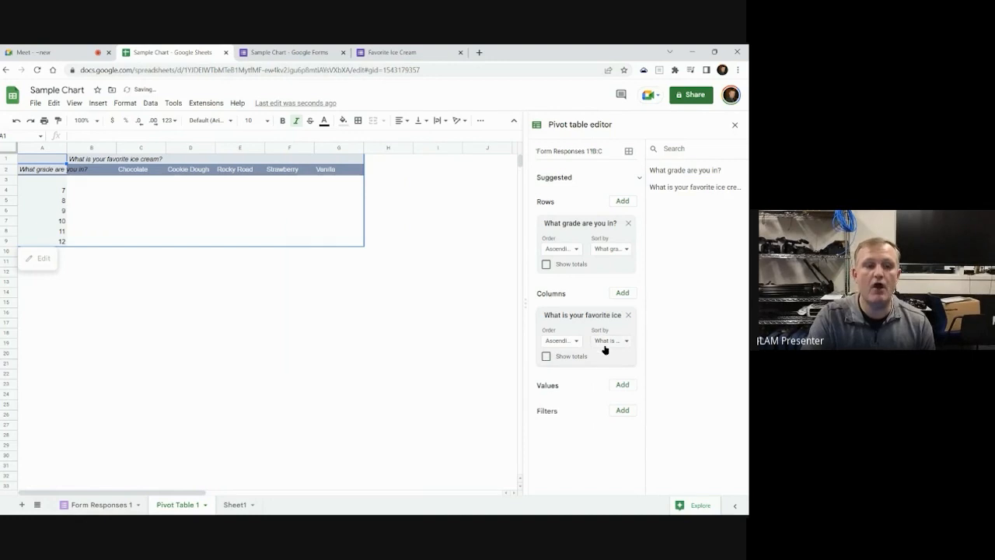
# Widen column A of the pivot table so the grade question fits in it
pyautogui.moveTo(66, 148); pyautogui.dragTo(97, 148)
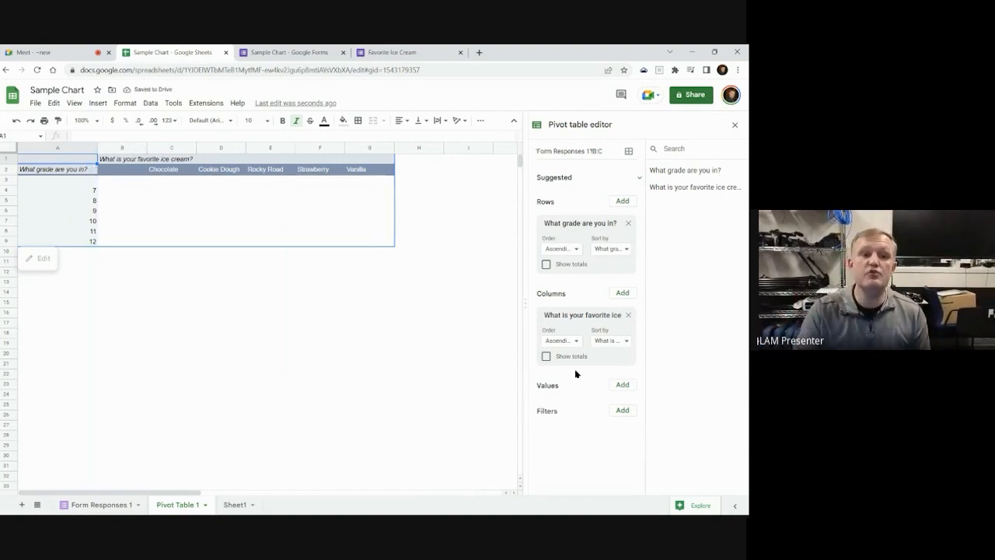
# Try adding a calculated field as the pivot table's values, and remove it again
pyautogui.click(623, 386)
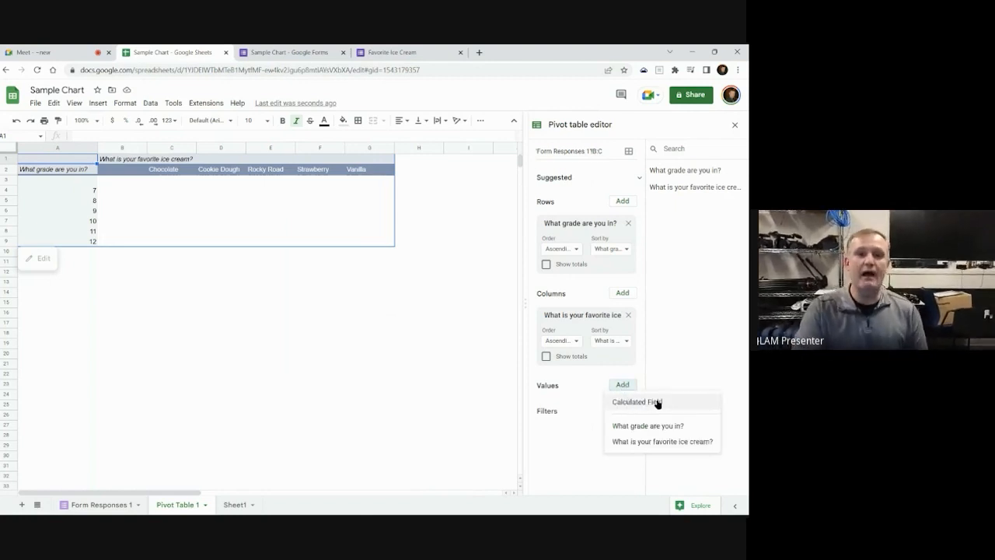
pyautogui.click(653, 402)
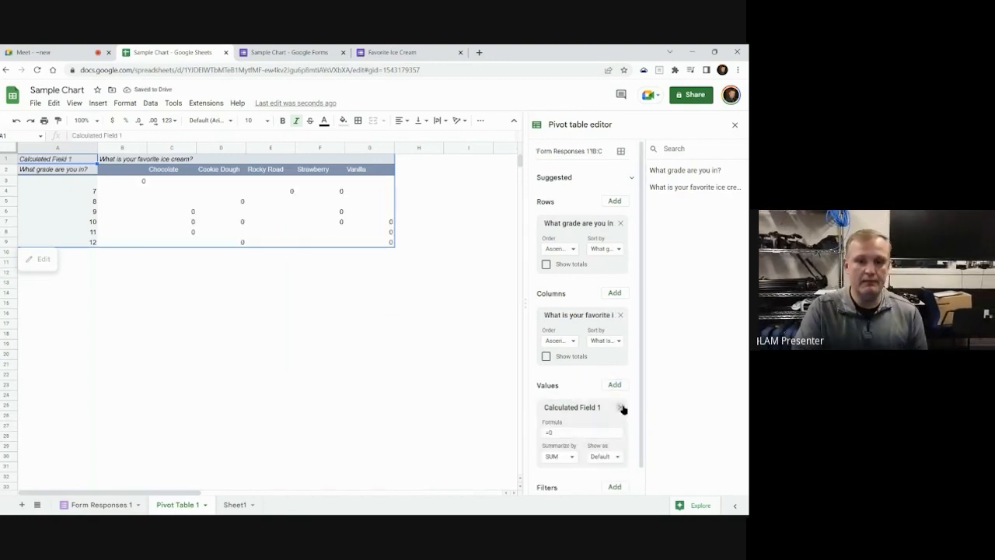
pyautogui.click(621, 409)
pyautogui.click(622, 386)
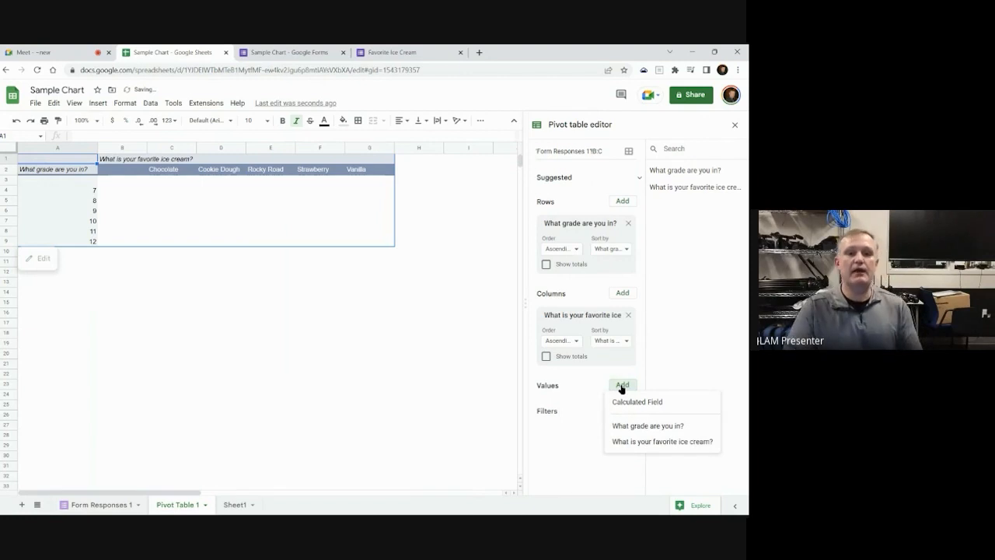
pyautogui.hotkey('alt', 'Tab')
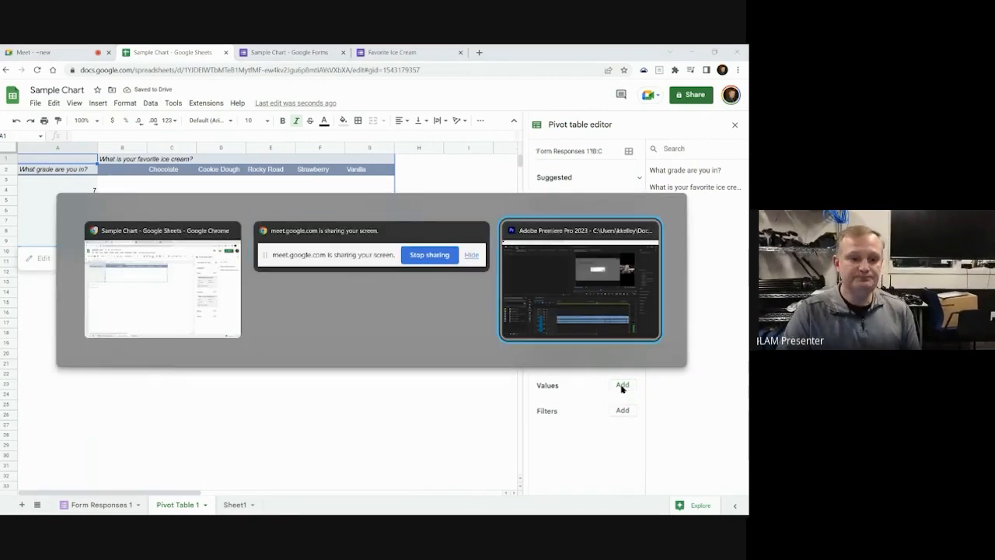
pyautogui.hotkey('alt', 'Tab')
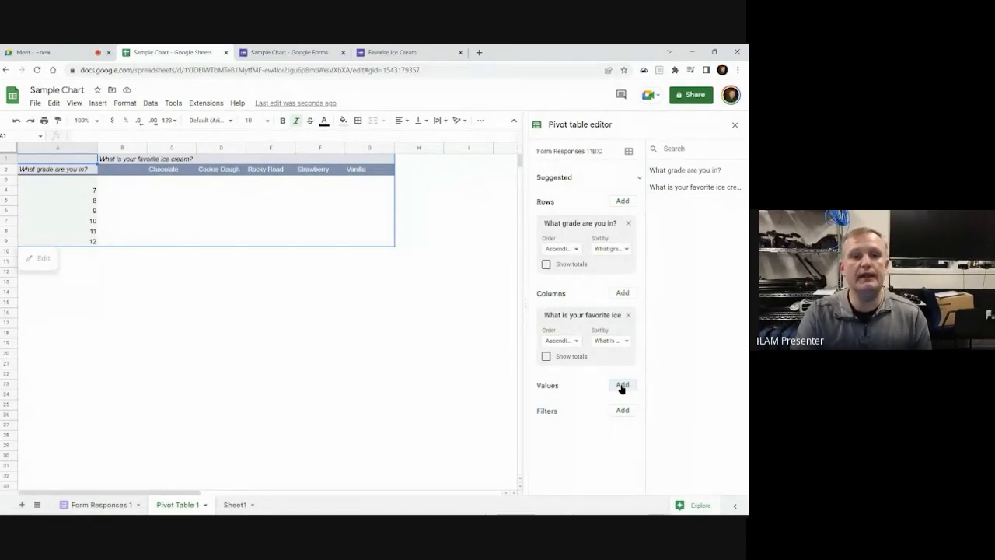
# Try the grade question and the favorite ice cream question in turn as the pivot table's values, removing each one
pyautogui.click(622, 386)
pyautogui.click(633, 424)
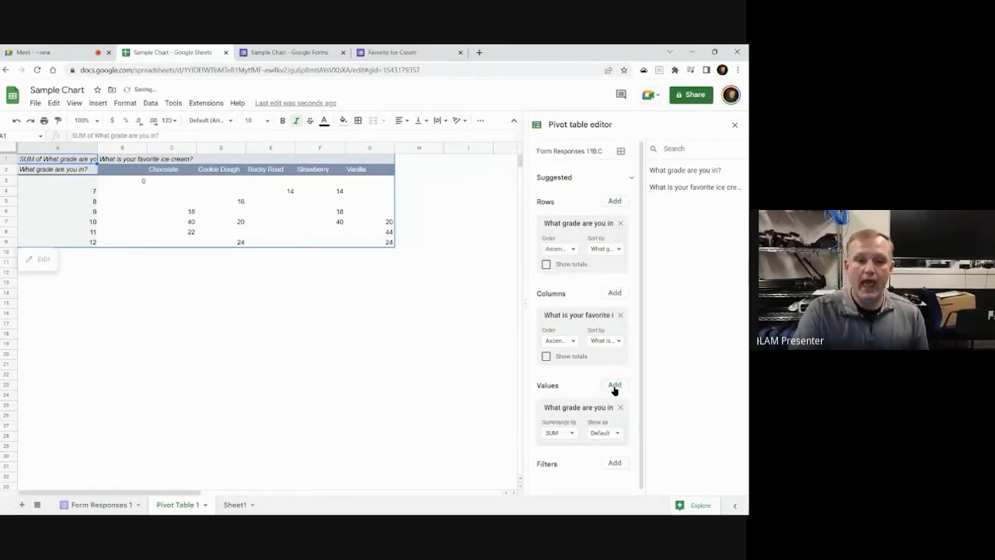
pyautogui.click(621, 407)
pyautogui.click(622, 385)
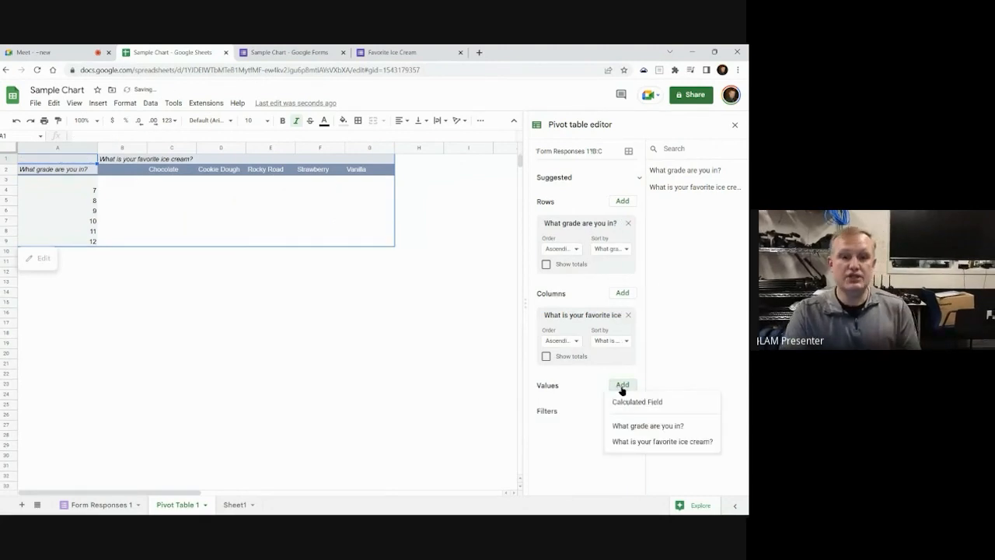
pyautogui.click(635, 441)
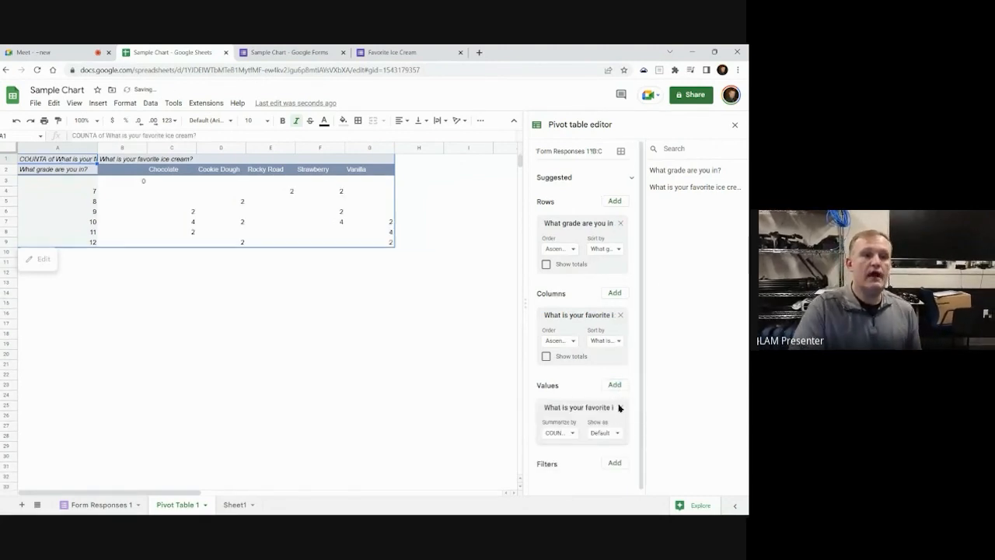
pyautogui.click(621, 407)
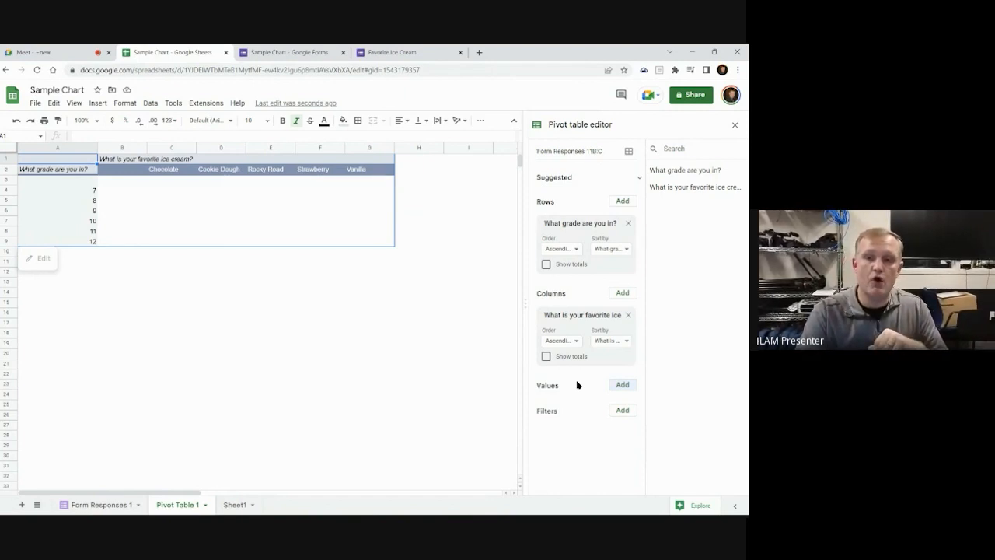
pyautogui.hotkey('alt', 'Tab')
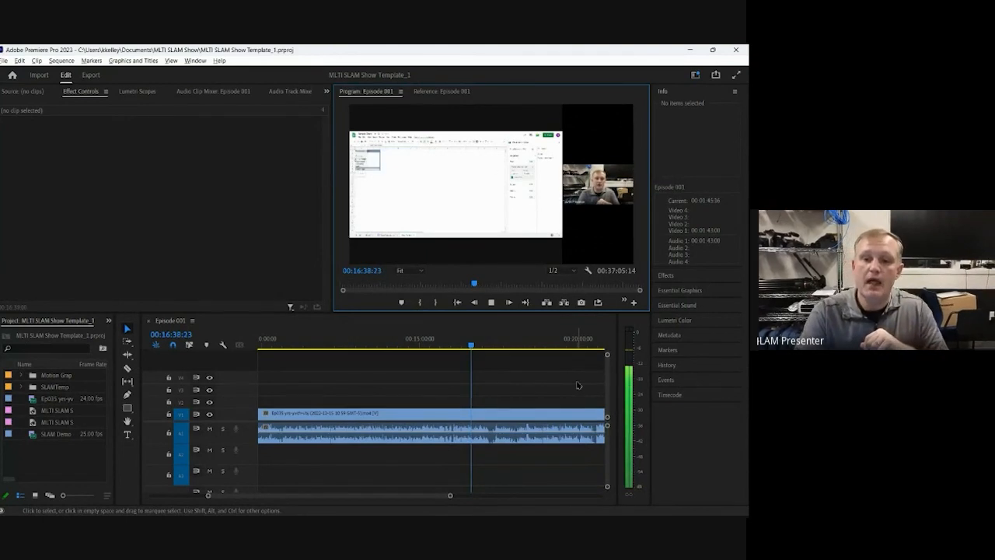
pyautogui.hotkey('alt', 'Tab')
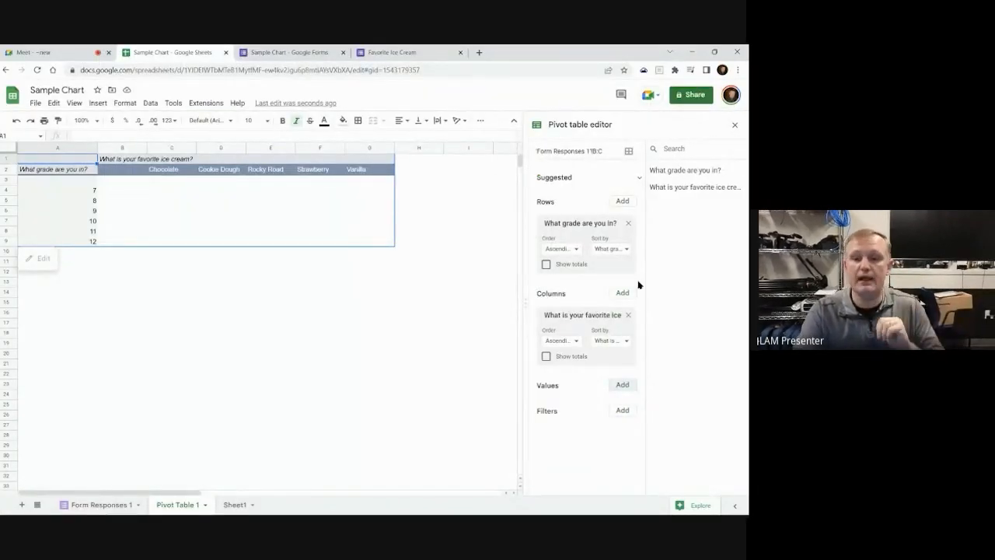
# Replace the pivot table's row and column fields with "What is your favorite ice cream?" as rows, without totals
pyautogui.click(629, 223)
pyautogui.click(630, 248)
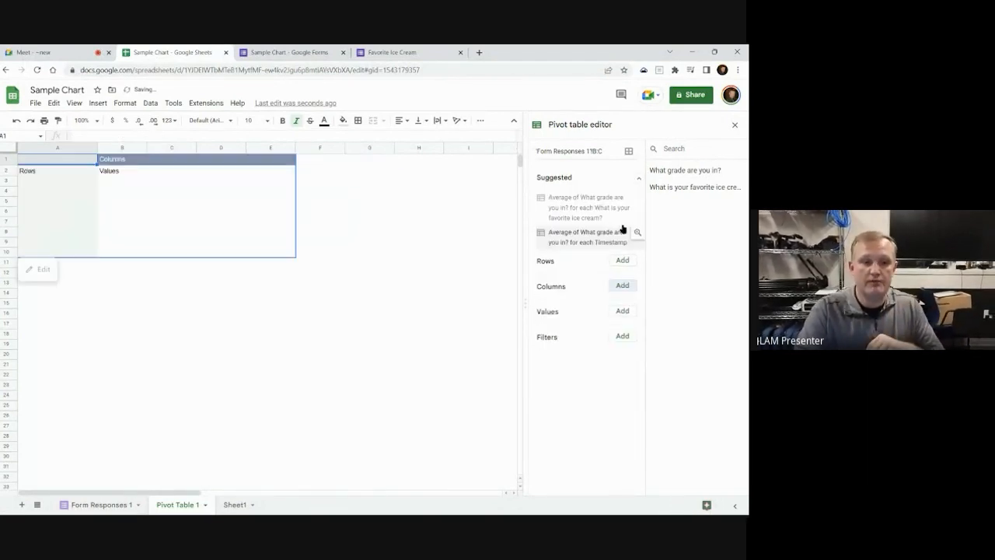
pyautogui.click(639, 177)
pyautogui.click(623, 200)
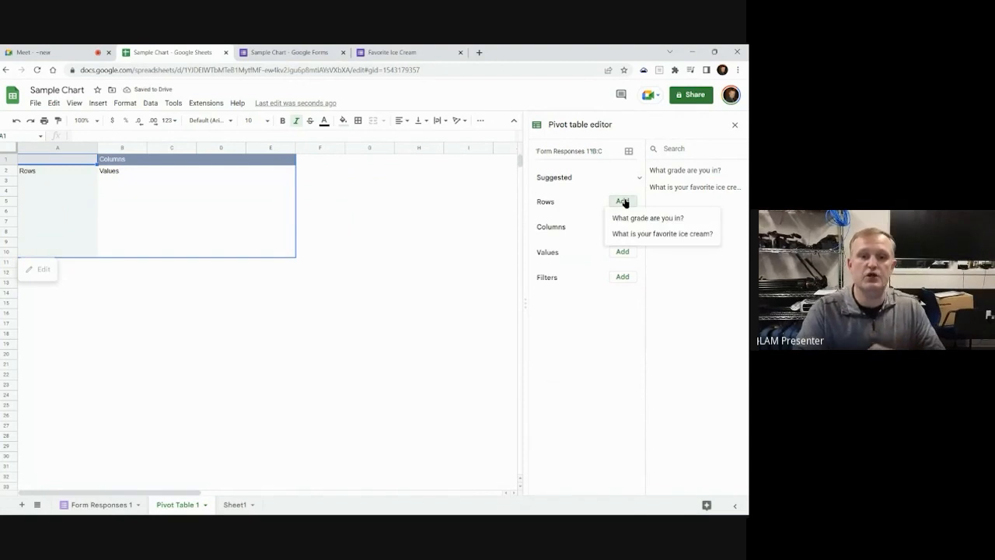
pyautogui.click(640, 233)
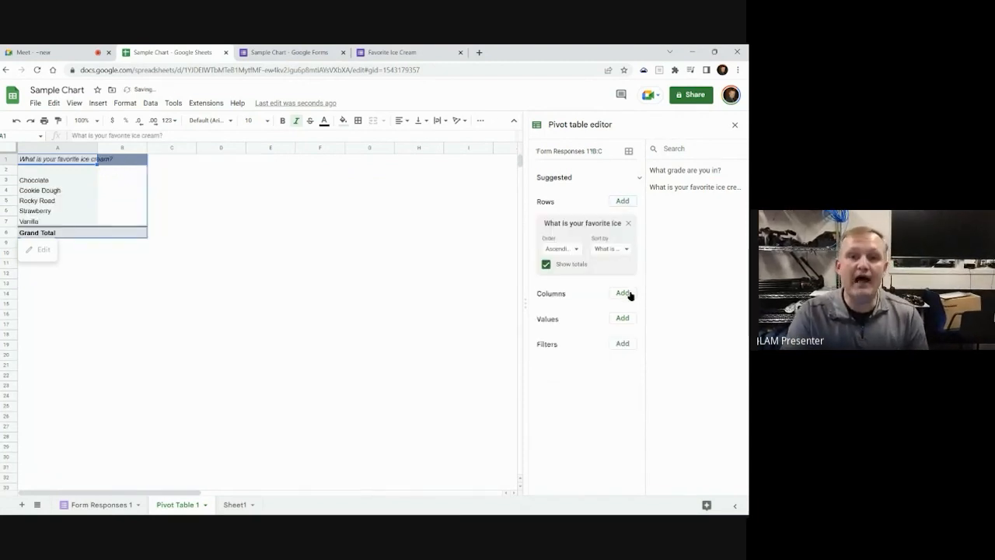
pyautogui.click(545, 265)
# Add "What grade are you in?" as the pivot table's columns without totals, and "What is your favorite ice cream?" as its values
pyautogui.click(623, 293)
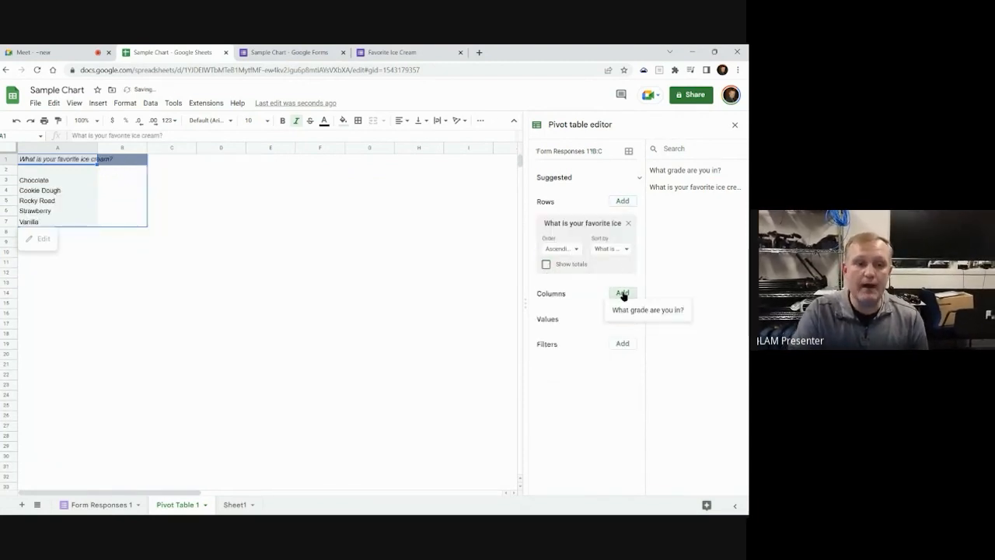
pyautogui.click(624, 310)
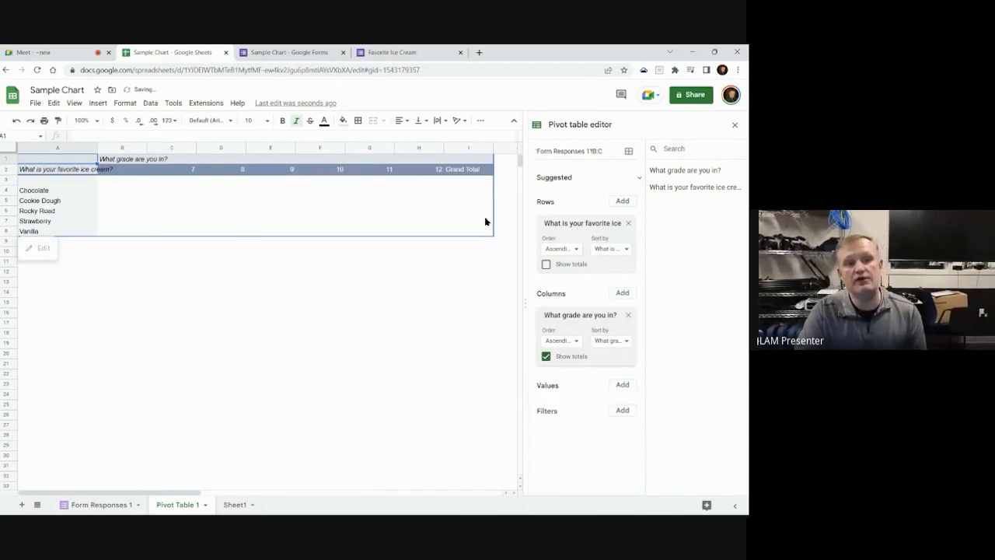
pyautogui.click(546, 356)
pyautogui.click(622, 385)
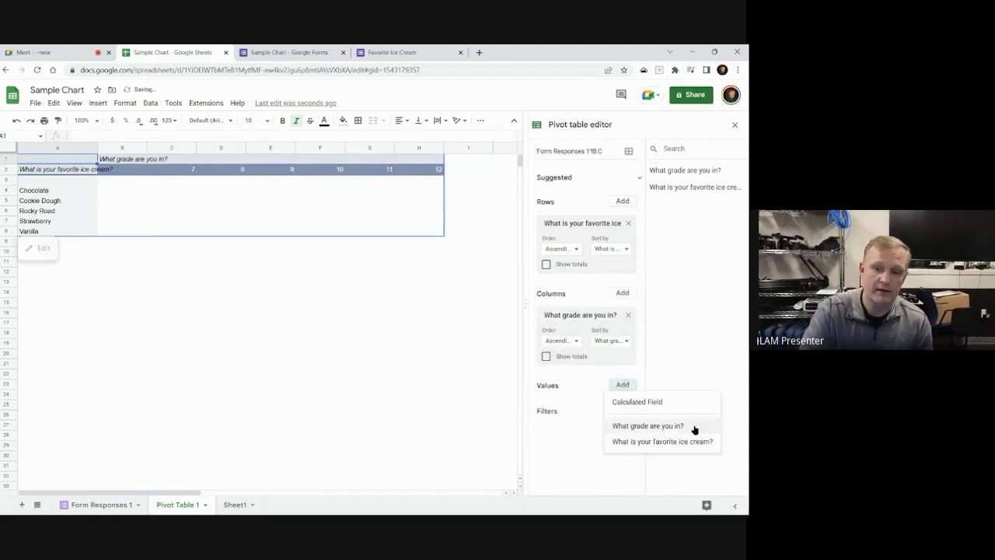
pyautogui.click(633, 441)
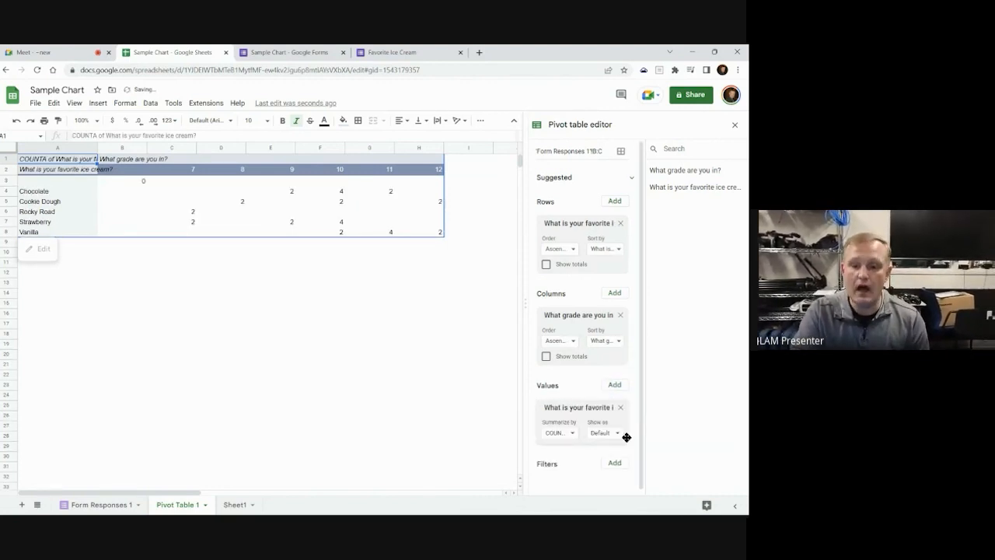
# Widen column A of the pivot table so its labels have more room
pyautogui.scroll(-1, 569, 402)
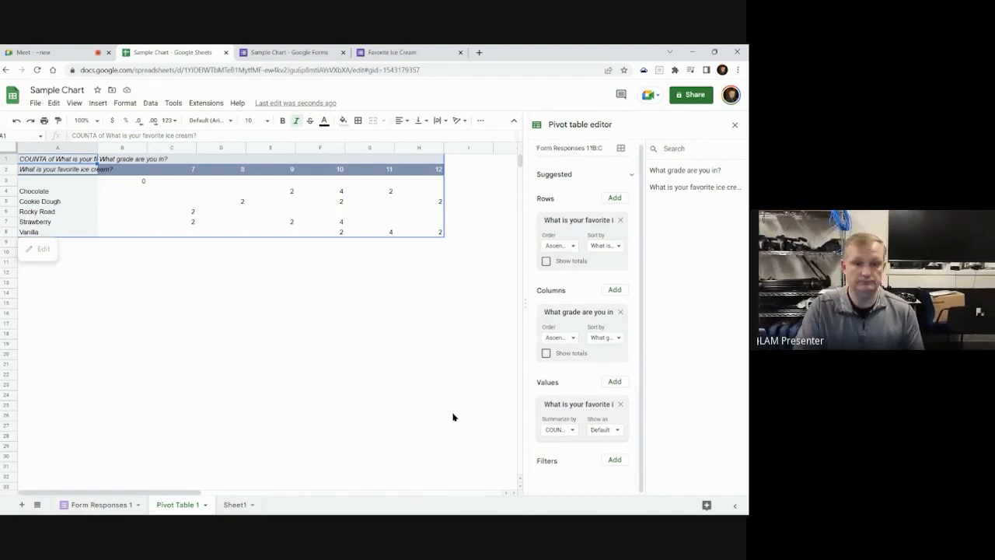
pyautogui.moveTo(97, 146); pyautogui.dragTo(124, 146)
pyautogui.click(233, 283)
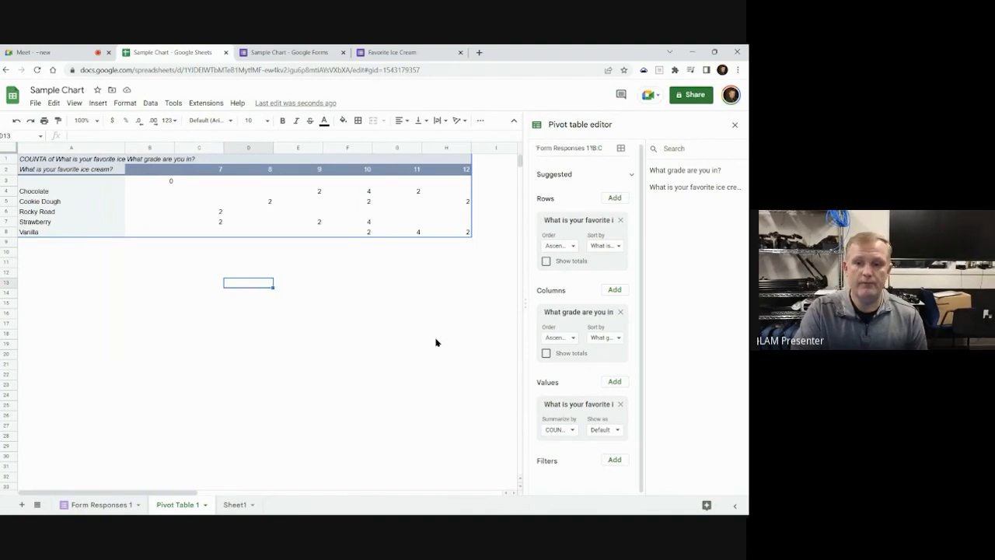
pyautogui.hotkey('alt', 'Tab')
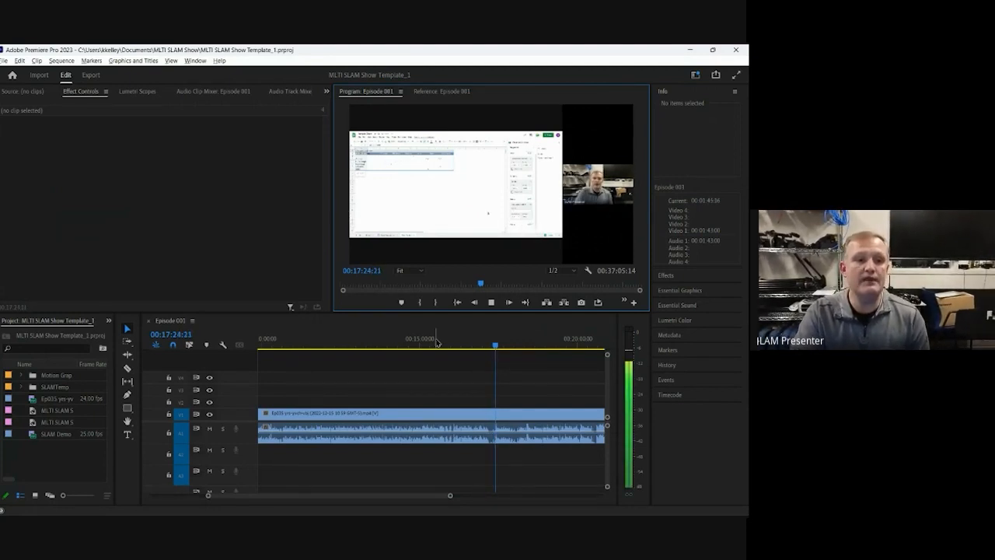
pyautogui.hotkey('alt', 'Tab')
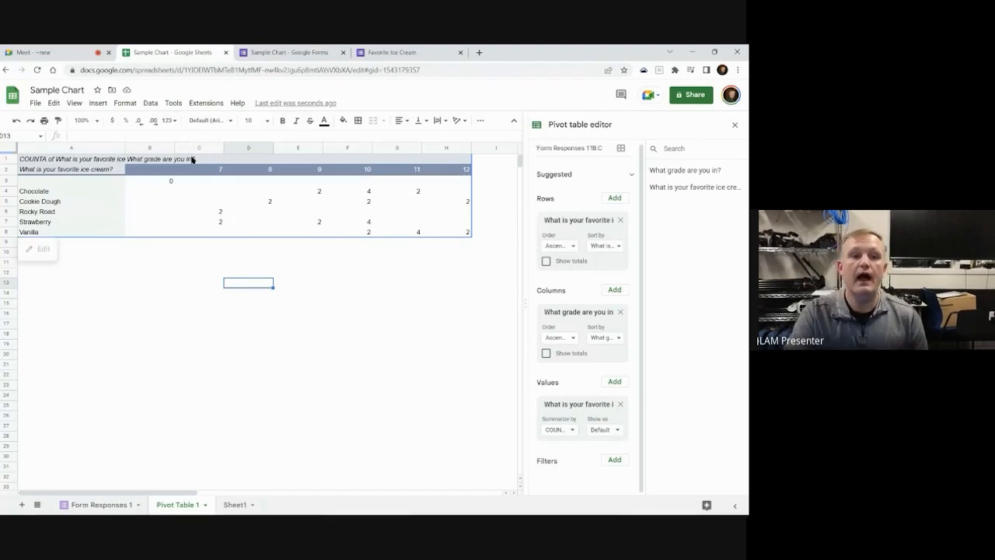
pyautogui.click(56, 172)
pyautogui.moveTo(56, 171); pyautogui.dragTo(455, 239)
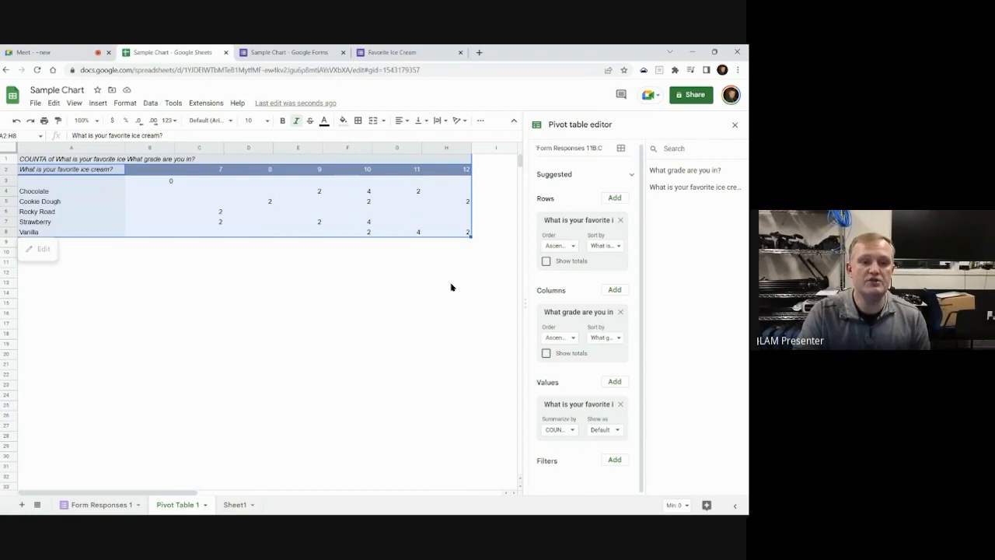
pyautogui.click(330, 287)
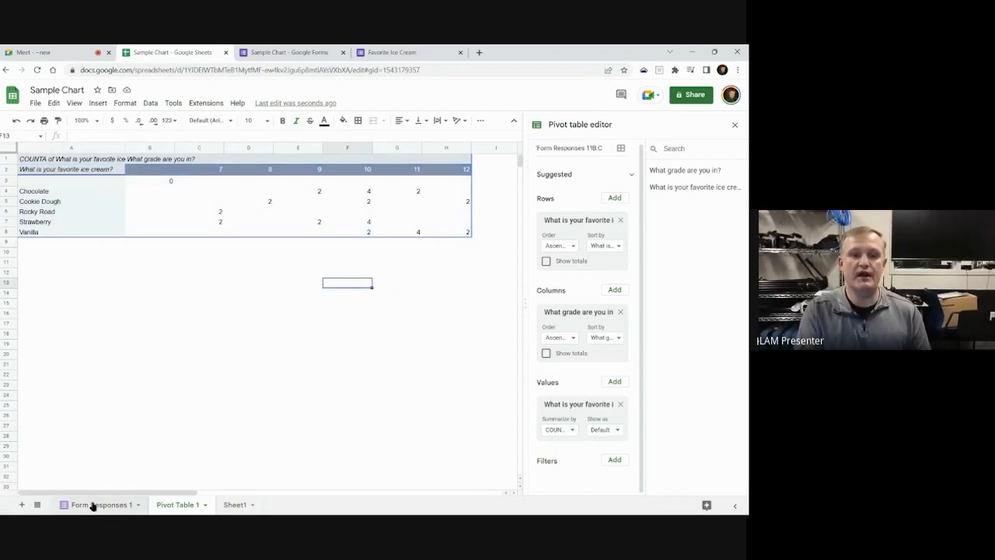
# On the form responses sheet, copy the Chocolate answer from C4 into C7:C11
pyautogui.click(92, 505)
pyautogui.click(202, 297)
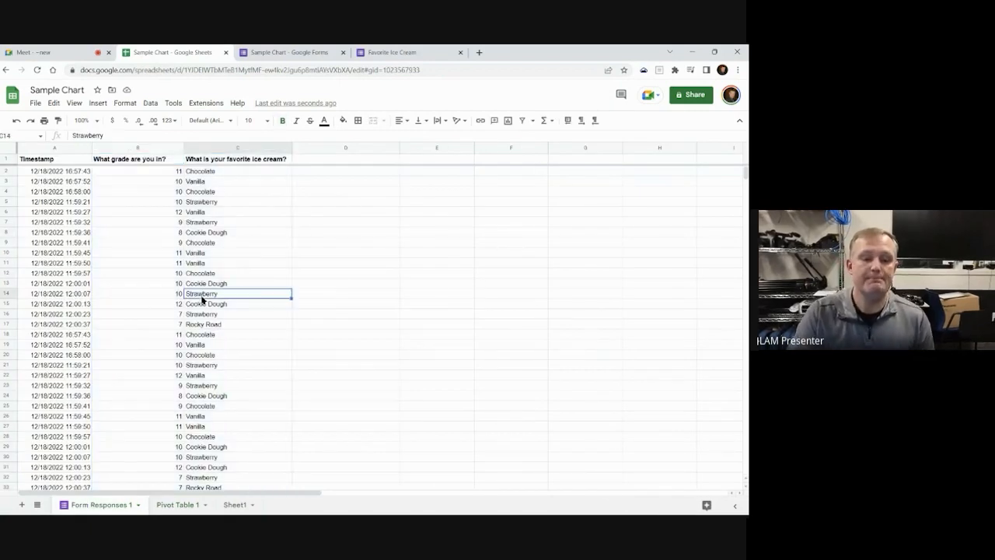
pyautogui.click(204, 225)
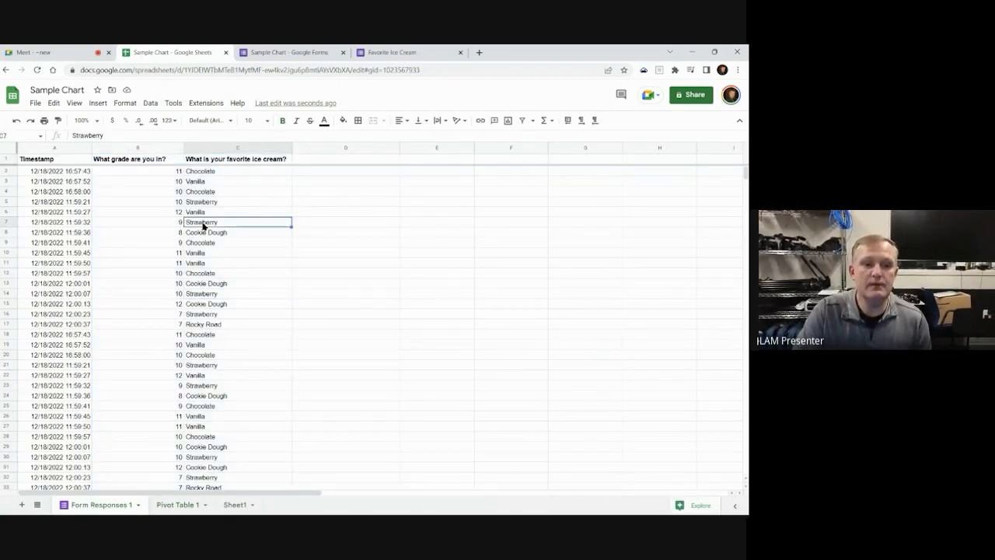
pyautogui.press('Up')
pyautogui.press('Up')
pyautogui.press('Up')
pyautogui.hotkey('ctrl', 'c')
pyautogui.press('Down')
pyautogui.press('Down')
pyautogui.press('Down')
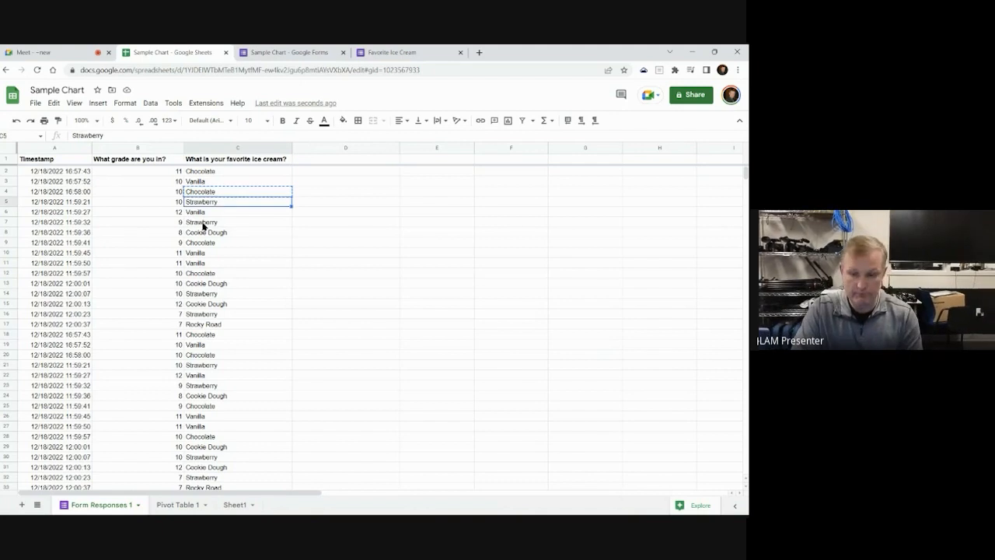
pyautogui.hotkey('shift', 'Down')
pyautogui.hotkey('shift', 'Down')
pyautogui.hotkey('shift', 'Down')
pyautogui.hotkey('shift', 'Down')
pyautogui.hotkey('ctrl', 'v')
pyautogui.press('Right')
pyautogui.press('Down')
# Return to the pivot table and check the grade 9 count for Chocolate
pyautogui.click(179, 504)
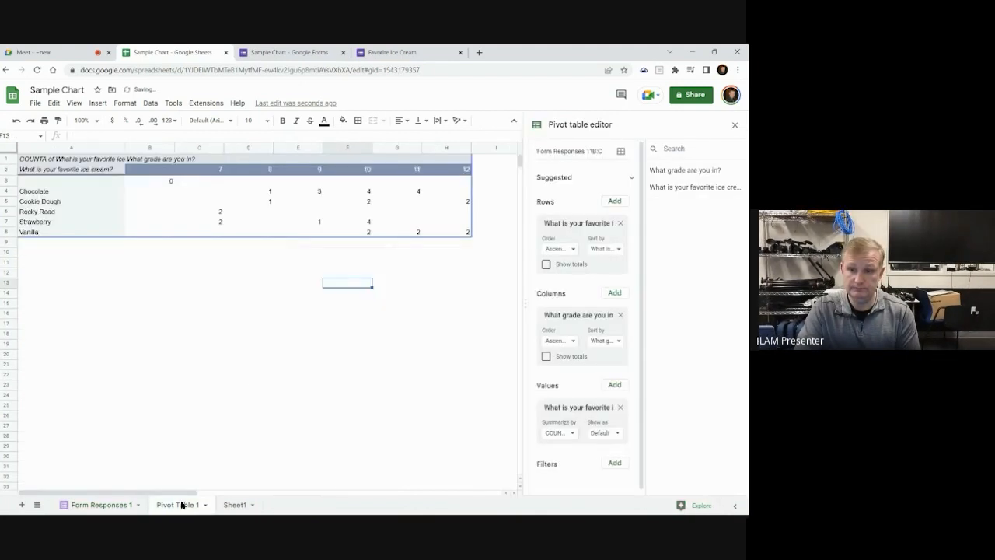
pyautogui.click(320, 193)
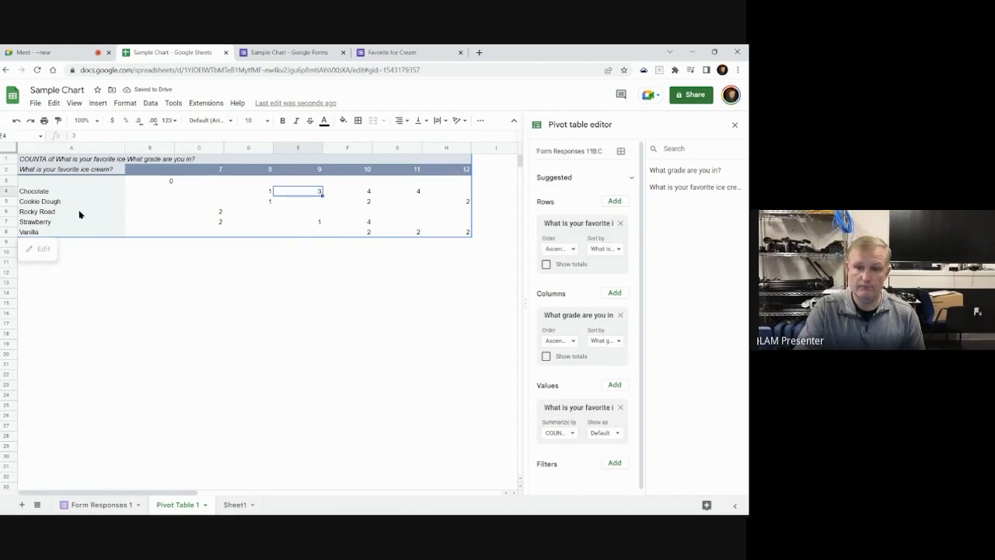
pyautogui.click(68, 191)
pyautogui.click(314, 194)
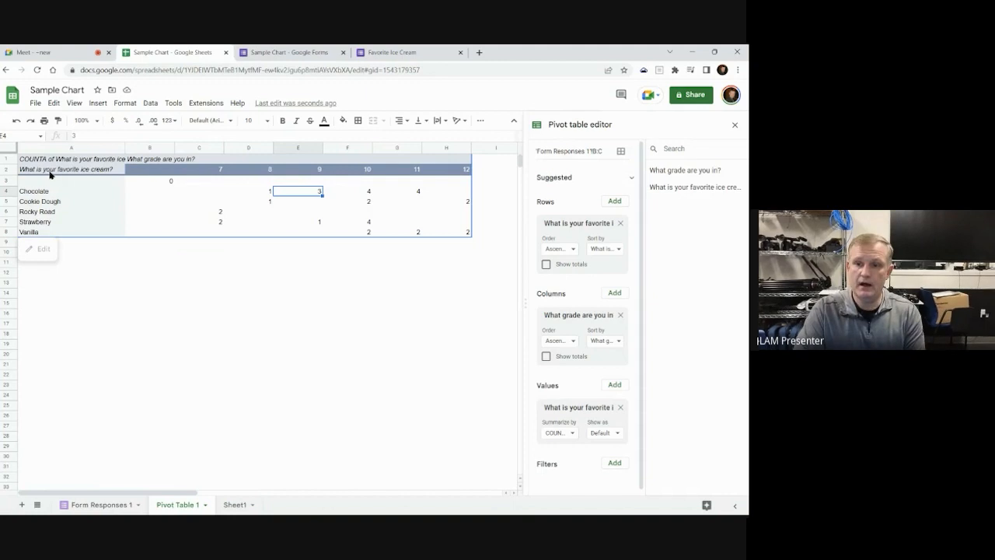
pyautogui.moveTo(51, 173); pyautogui.dragTo(458, 234)
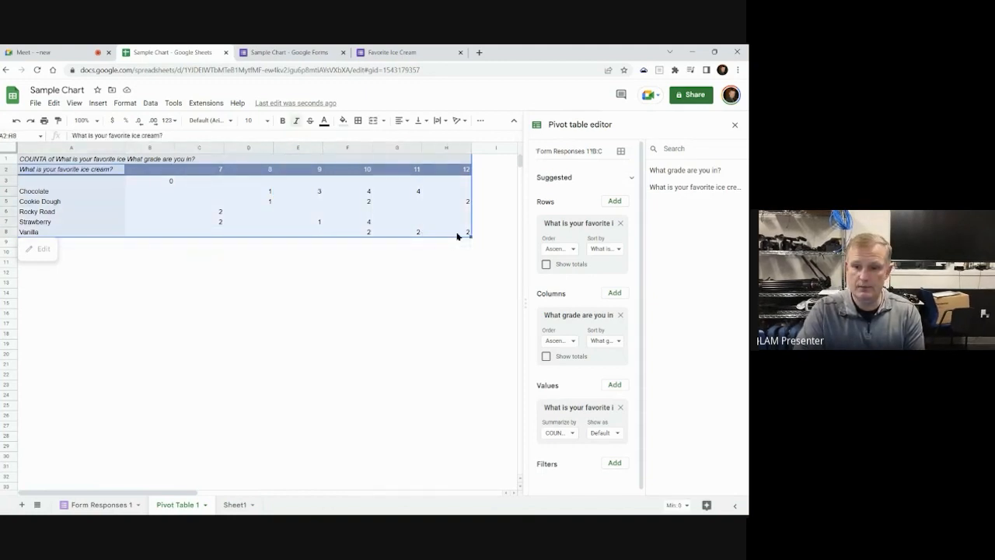
pyautogui.click(388, 281)
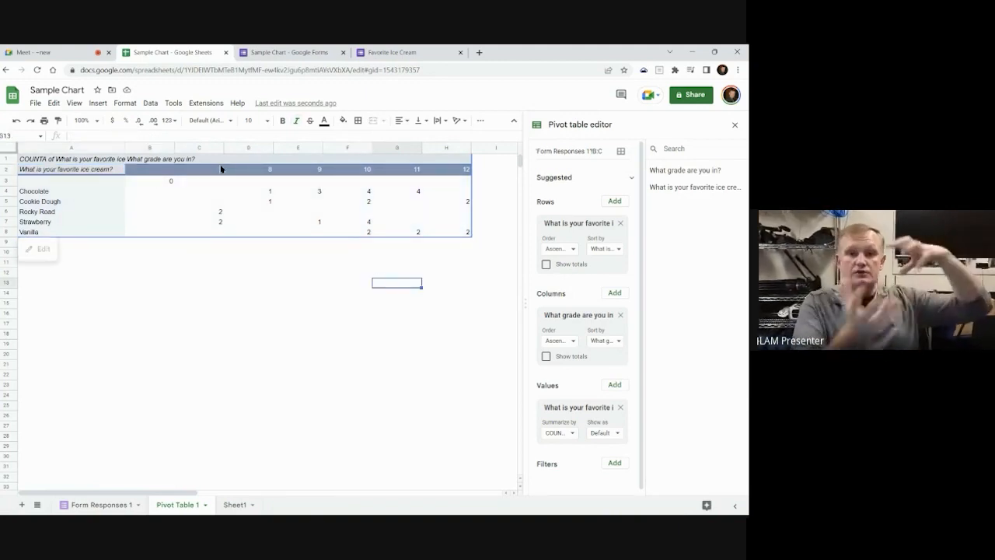
pyautogui.click(43, 169)
pyautogui.moveTo(48, 175); pyautogui.dragTo(467, 237)
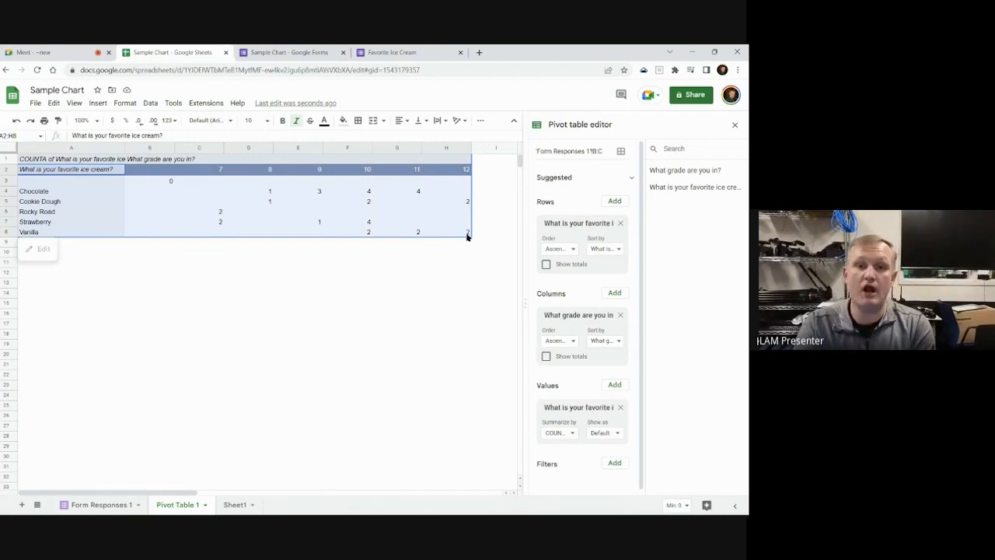
pyautogui.click(467, 315)
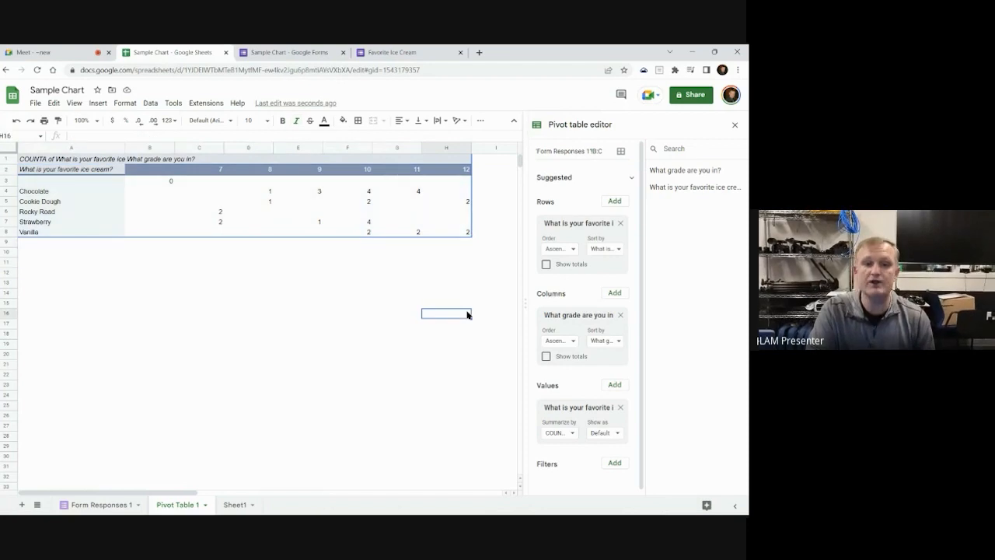
# Insert a chart from the pivot table range A2:H8 and place it below the table
pyautogui.moveTo(96, 170); pyautogui.dragTo(467, 238)
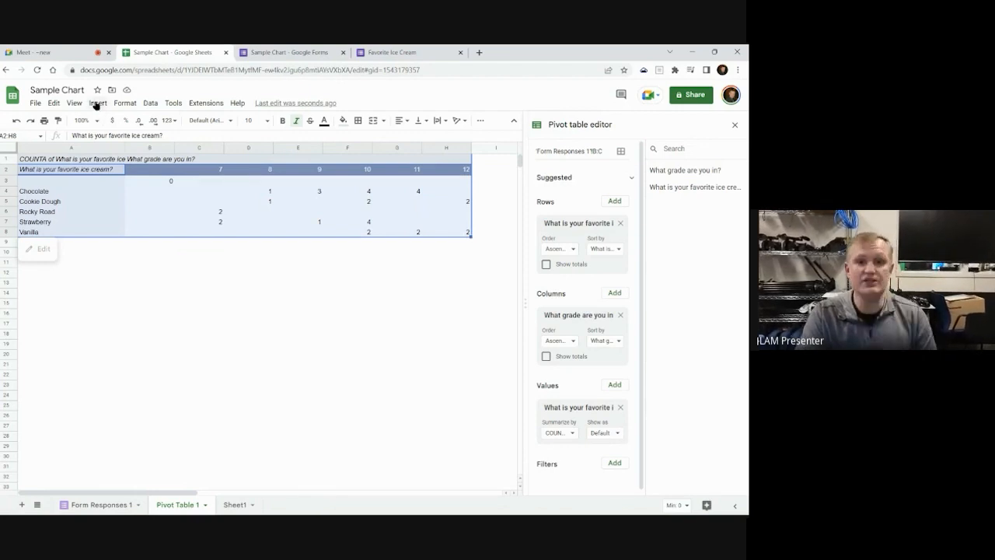
pyautogui.click(97, 103)
pyautogui.click(147, 191)
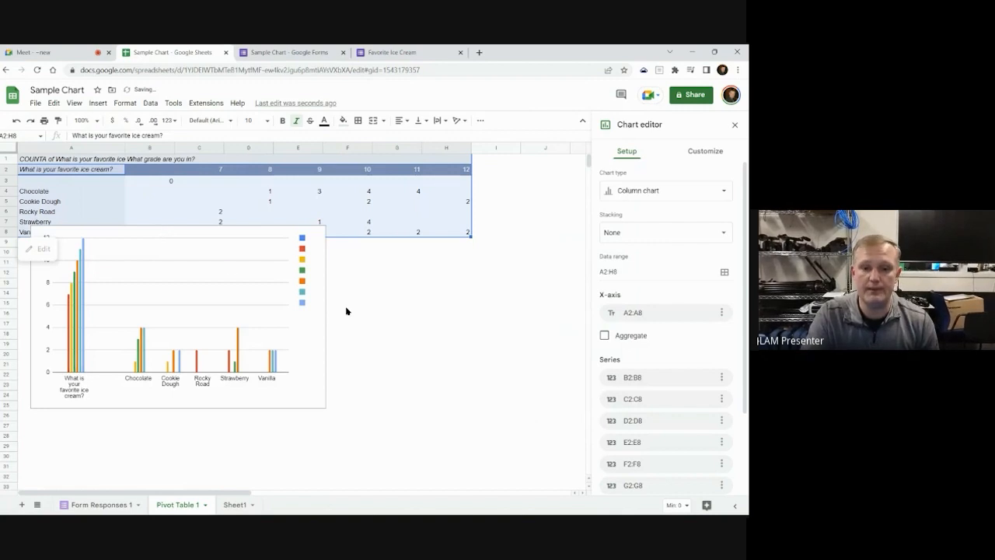
pyautogui.click(246, 321)
pyautogui.moveTo(212, 235); pyautogui.dragTo(347, 292)
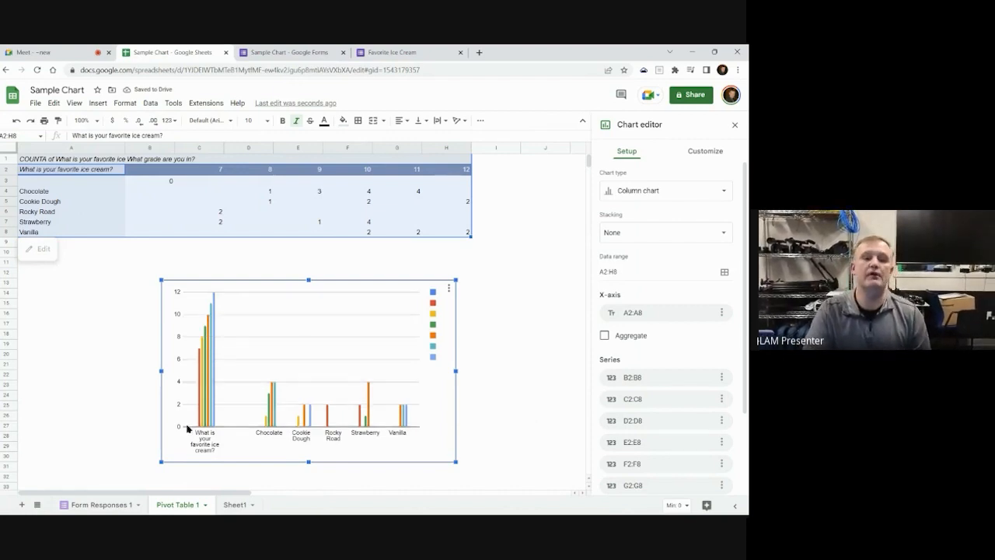
# Open the chart for editing and choose Column chart as its type
pyautogui.click(450, 287)
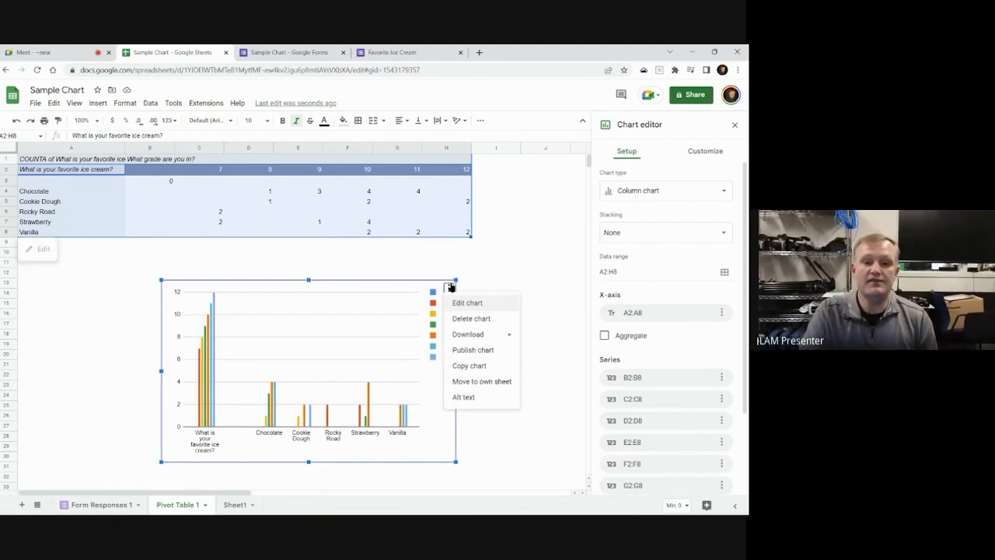
pyautogui.click(490, 303)
pyautogui.click(685, 193)
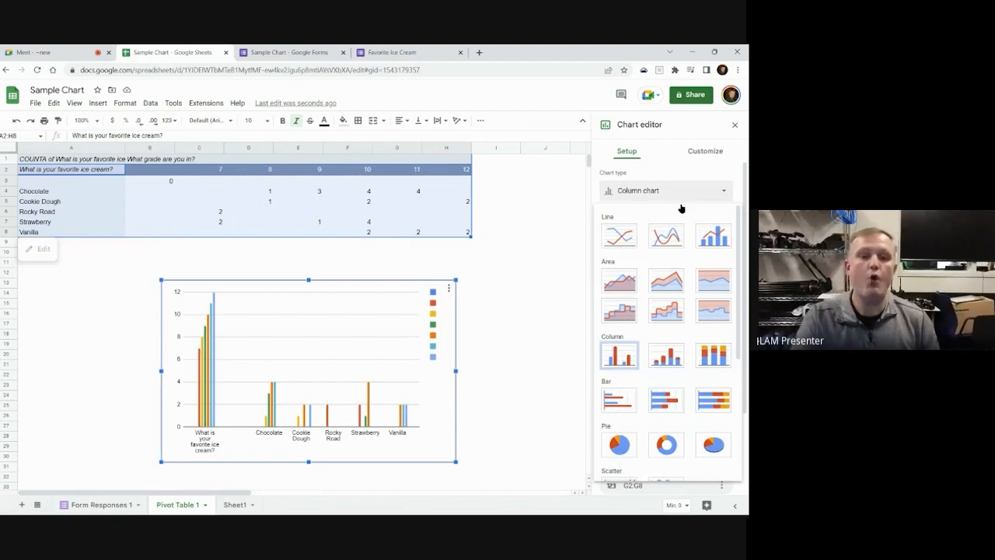
pyautogui.click(630, 352)
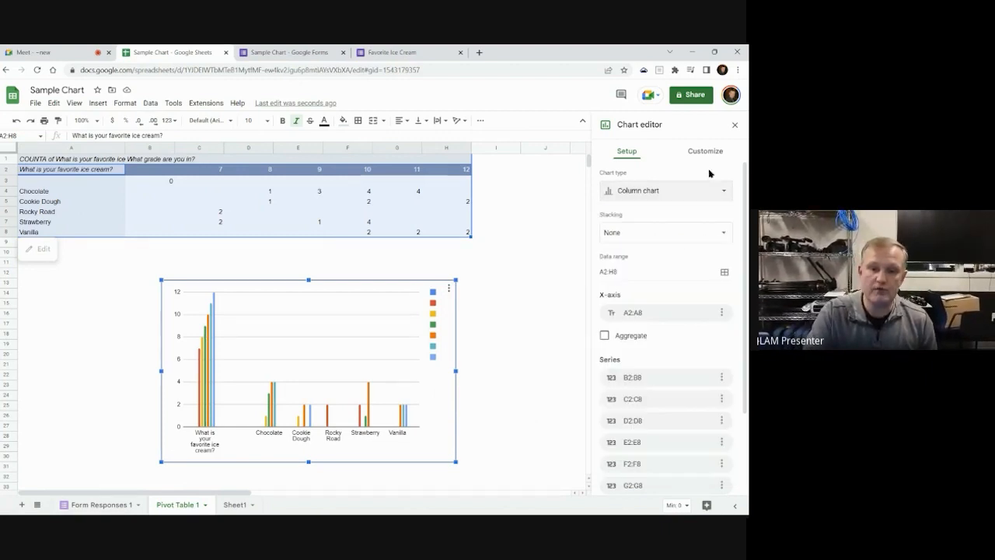
# Publish the column chart to the web as an interactive link, and close the publishing dialog
pyautogui.click(448, 289)
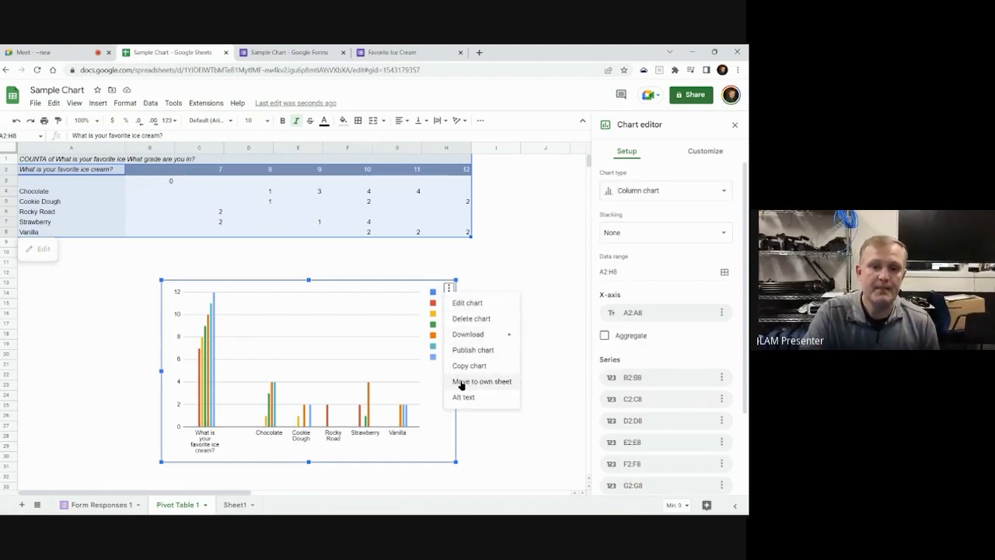
pyautogui.click(453, 289)
pyautogui.click(453, 289)
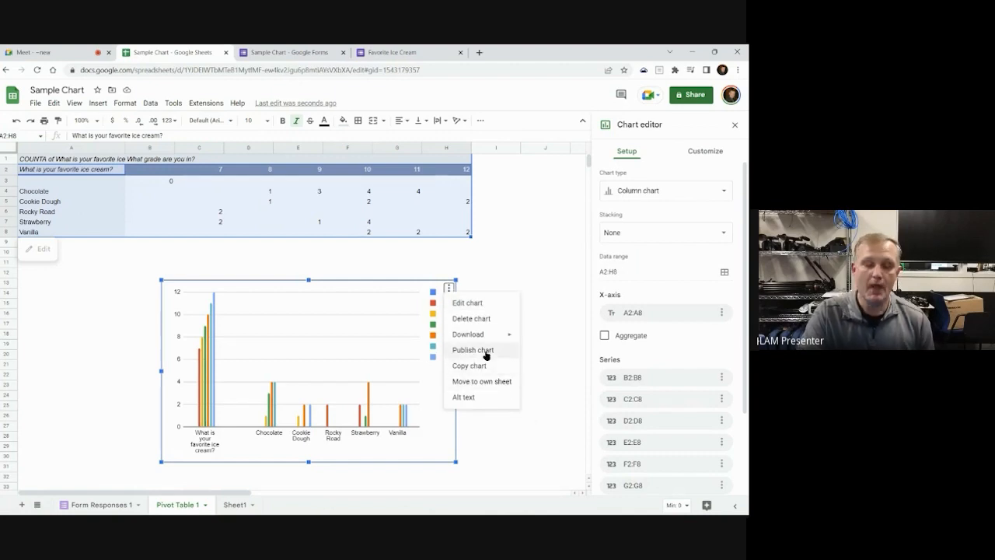
pyautogui.click(486, 351)
pyautogui.click(278, 339)
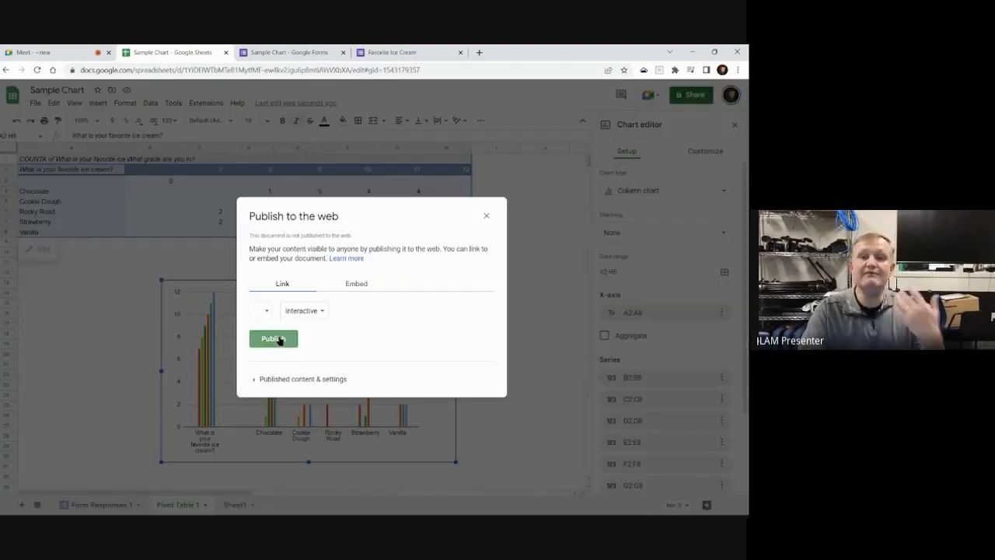
pyautogui.click(419, 126)
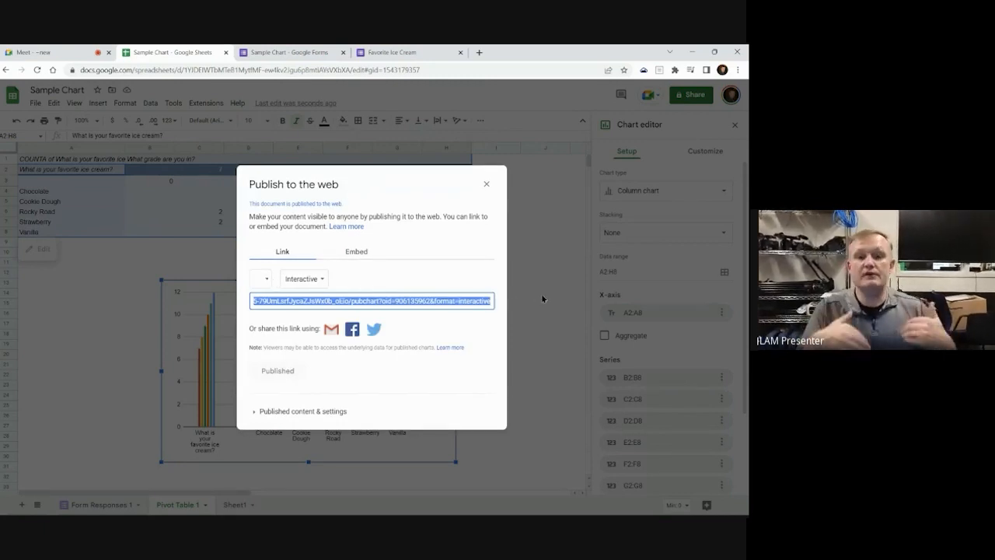
pyautogui.click(486, 184)
# Move the chart to its own sheet, and delete it from there
pyautogui.click(452, 288)
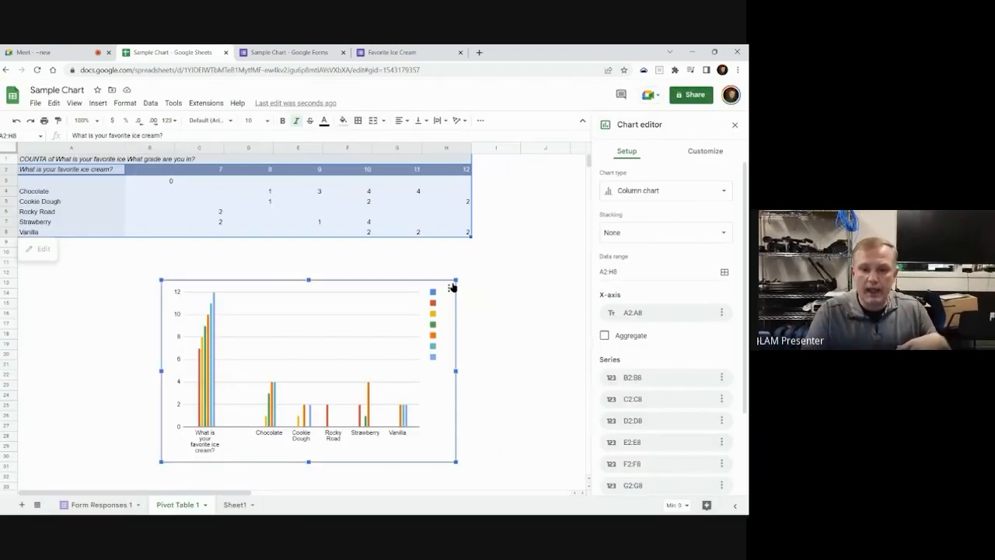
pyautogui.click(450, 288)
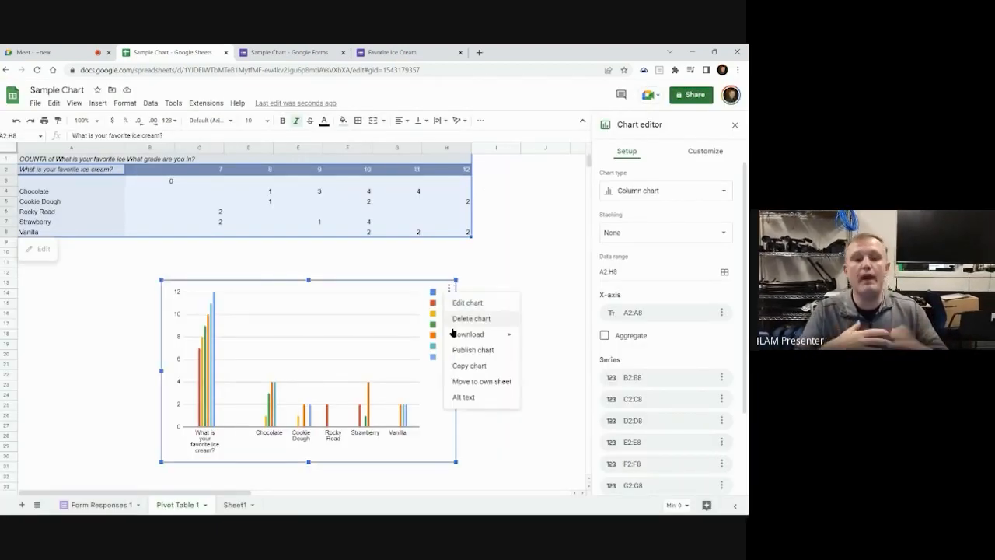
pyautogui.click(485, 381)
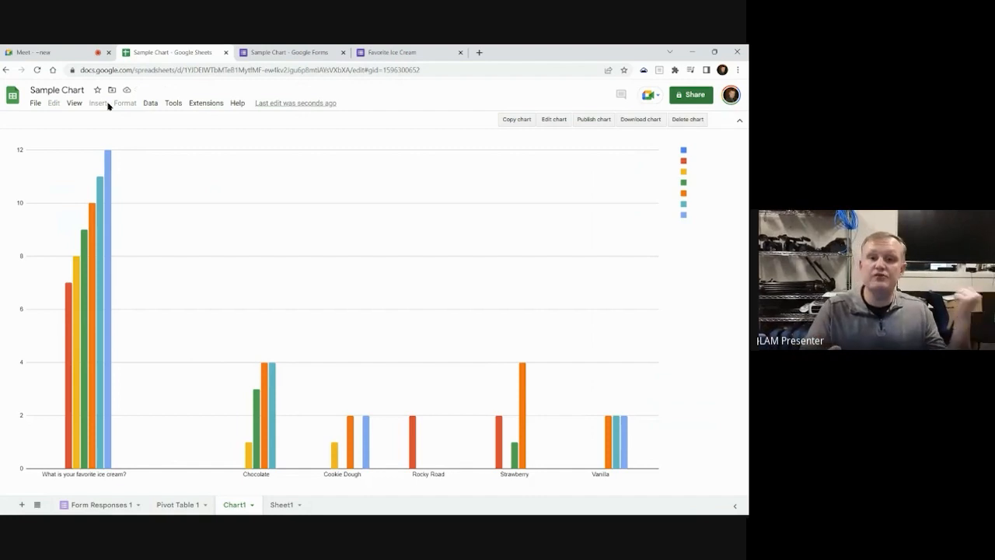
pyautogui.click(687, 121)
pyautogui.click(478, 319)
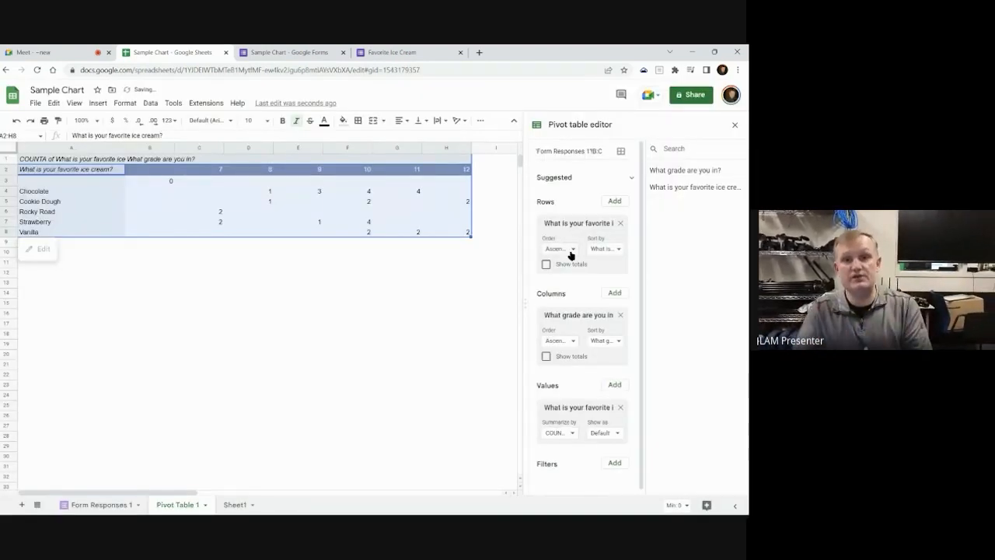
# Remove the row, column and value fields from the pivot table, and collapse the suggestions
pyautogui.click(620, 224)
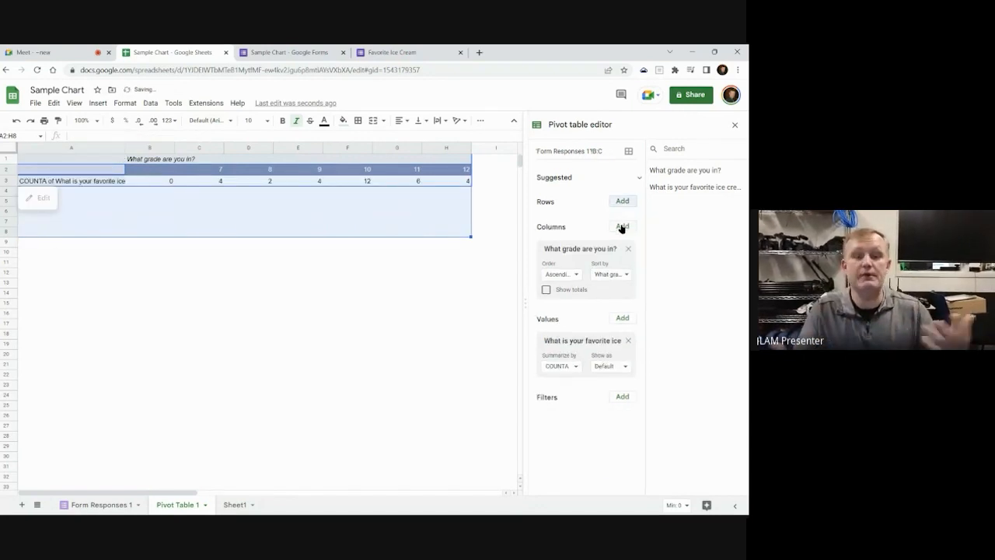
pyautogui.click(629, 248)
pyautogui.click(628, 273)
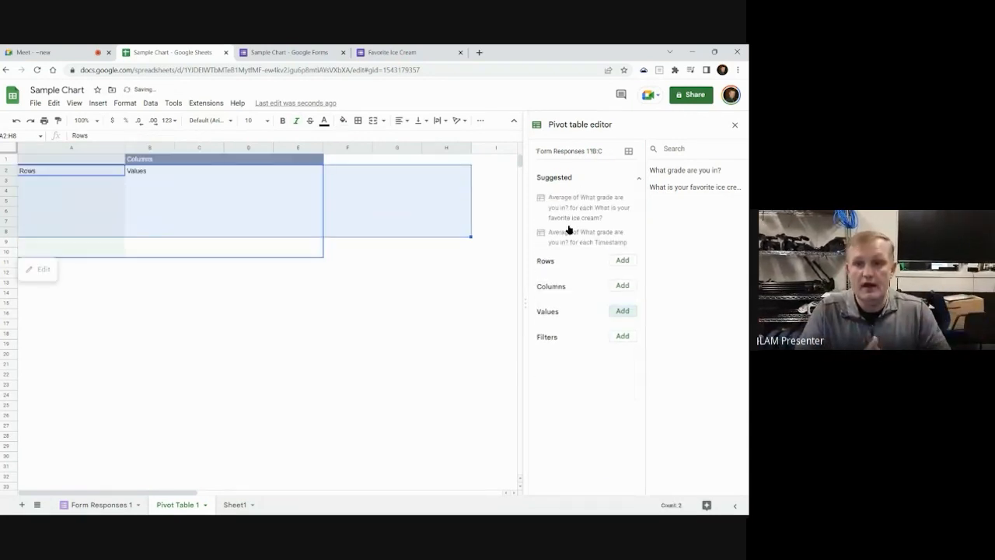
pyautogui.click(638, 177)
pyautogui.click(398, 334)
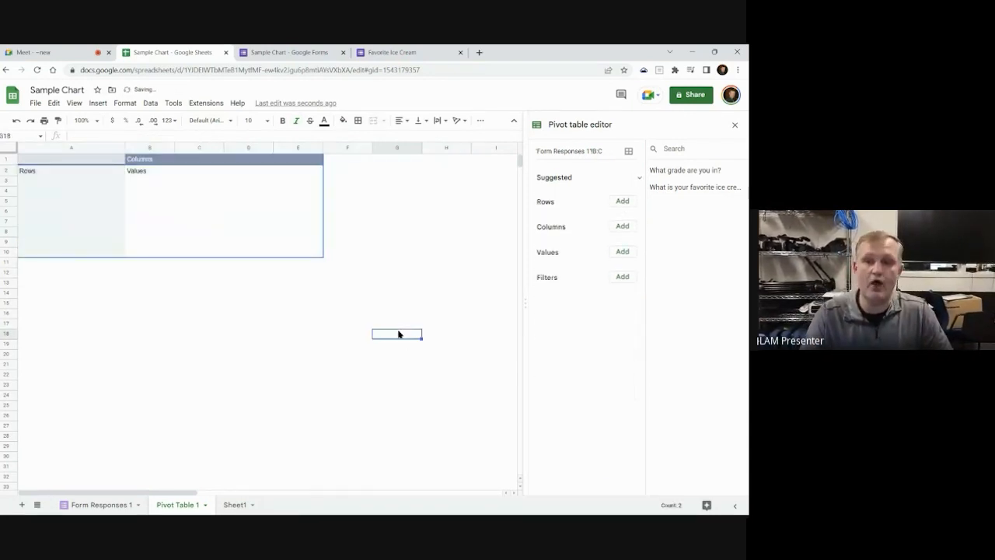
# Add "What grade are you in?" as the pivot table's rows and turn off its totals
pyautogui.click(623, 201)
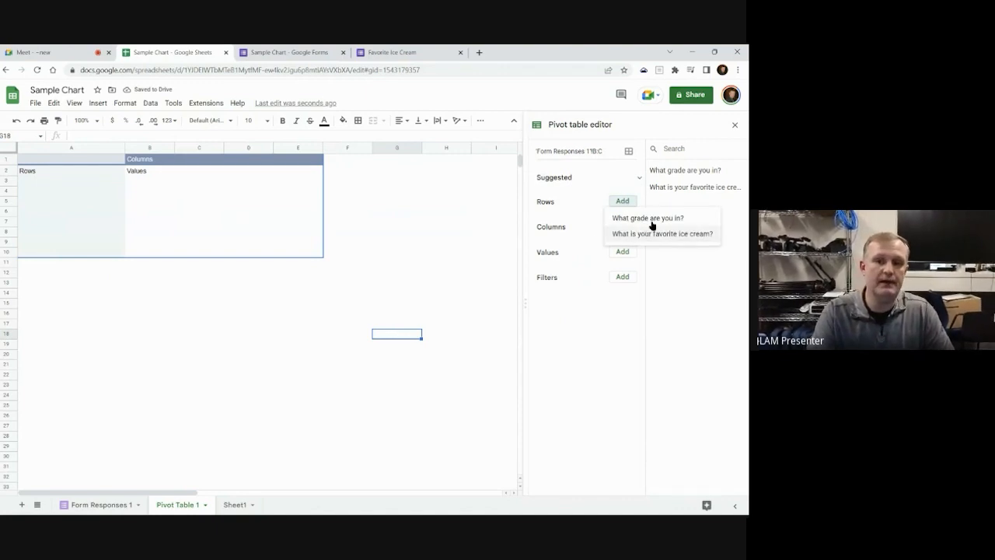
pyautogui.click(651, 218)
pyautogui.moveTo(551, 266); pyautogui.dragTo(561, 269)
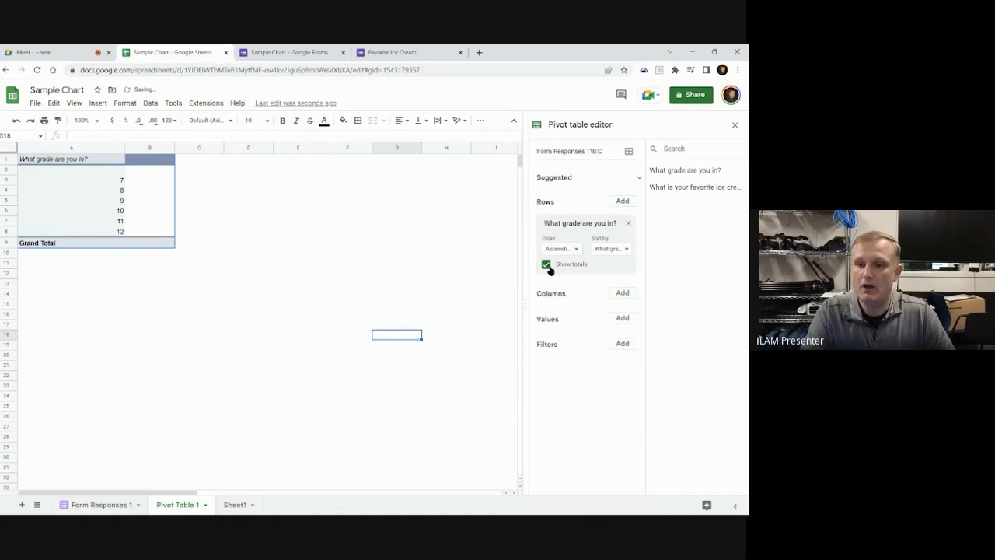
pyautogui.click(546, 265)
# Add "What is your favorite ice cream?" to the pivot table as columns without totals, and as the COUNTA-summarized value
pyautogui.click(622, 292)
pyautogui.click(666, 311)
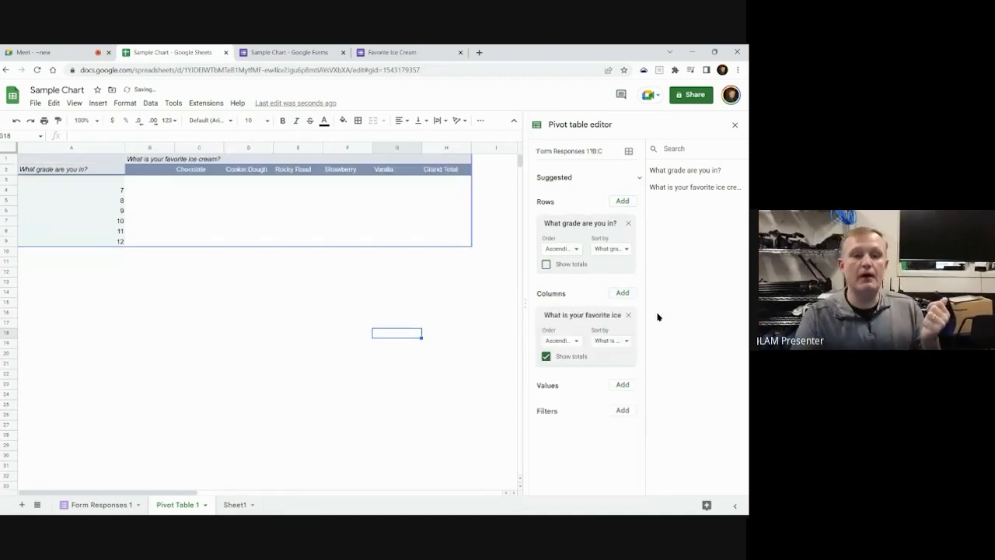
pyautogui.click(546, 357)
pyautogui.click(619, 385)
pyautogui.click(657, 442)
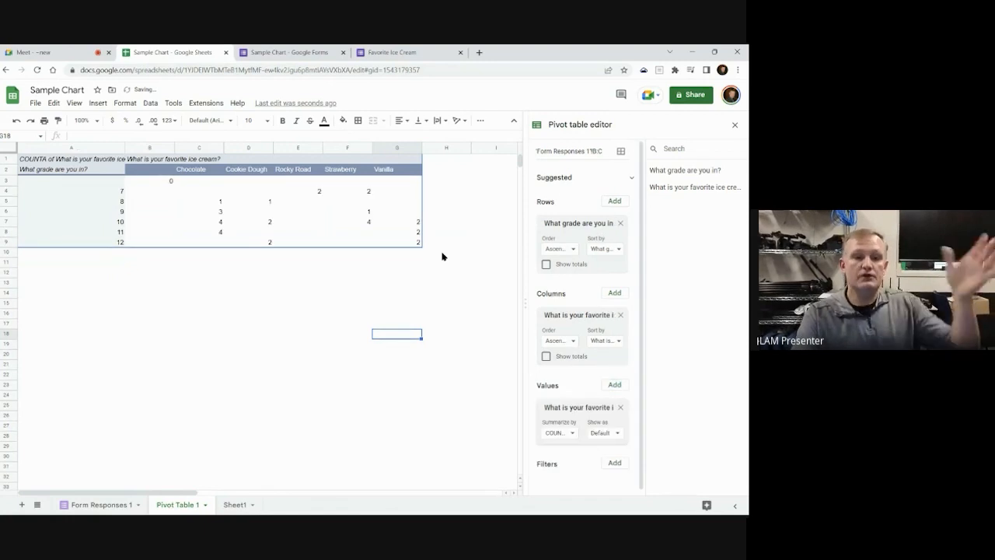
# Insert a column chart of pivot table range A2:G9 and move it away from the table data
pyautogui.moveTo(80, 170); pyautogui.dragTo(407, 246)
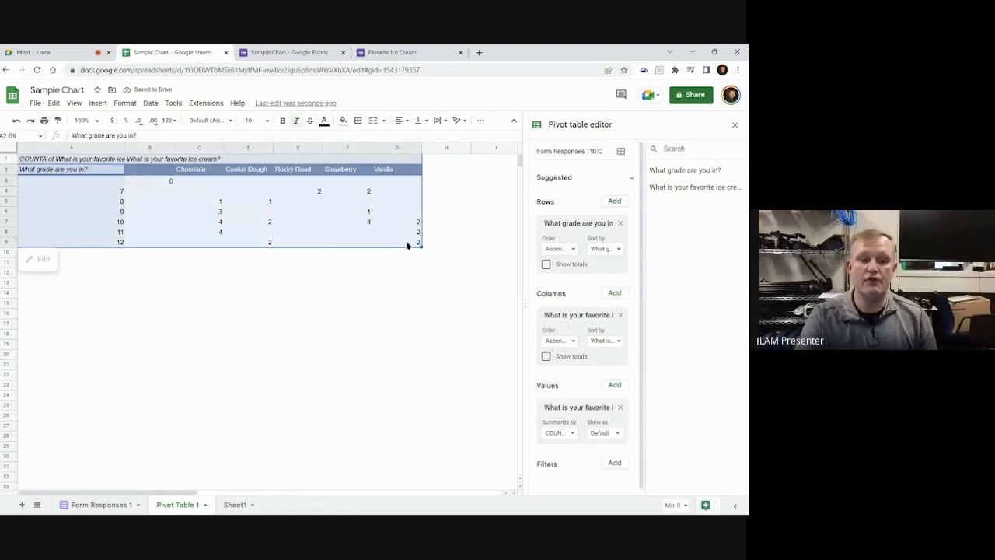
pyautogui.click(97, 103)
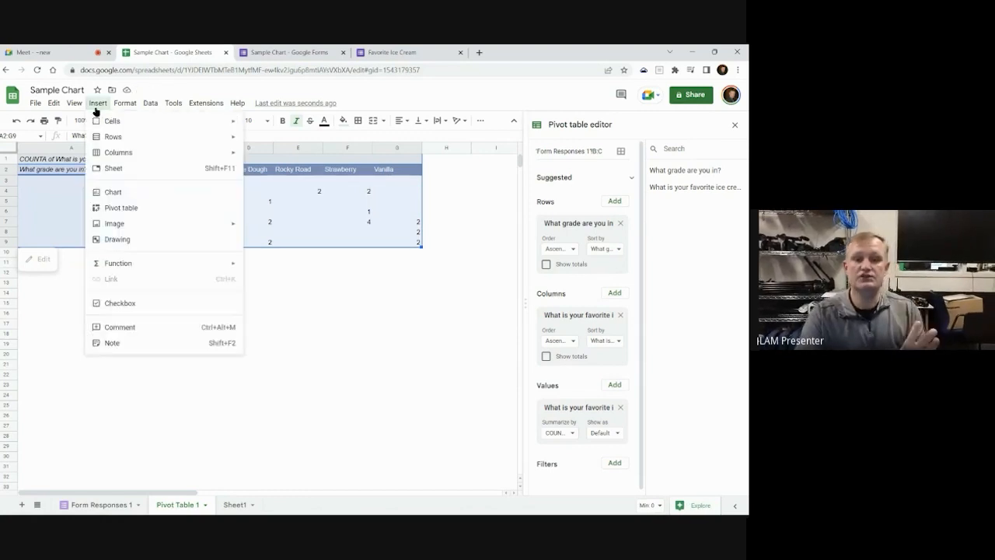
pyautogui.click(146, 191)
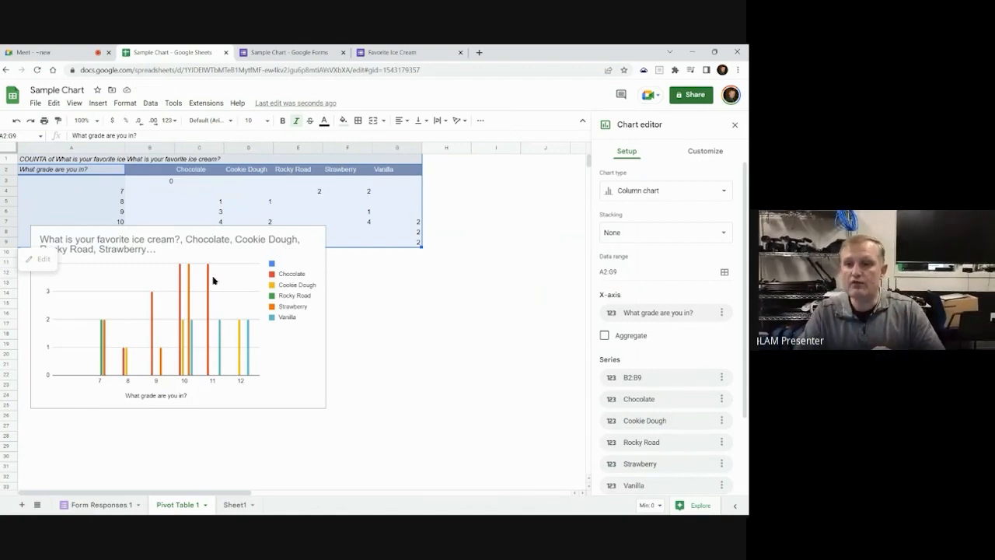
pyautogui.moveTo(278, 366); pyautogui.dragTo(423, 403)
pyautogui.click(461, 275)
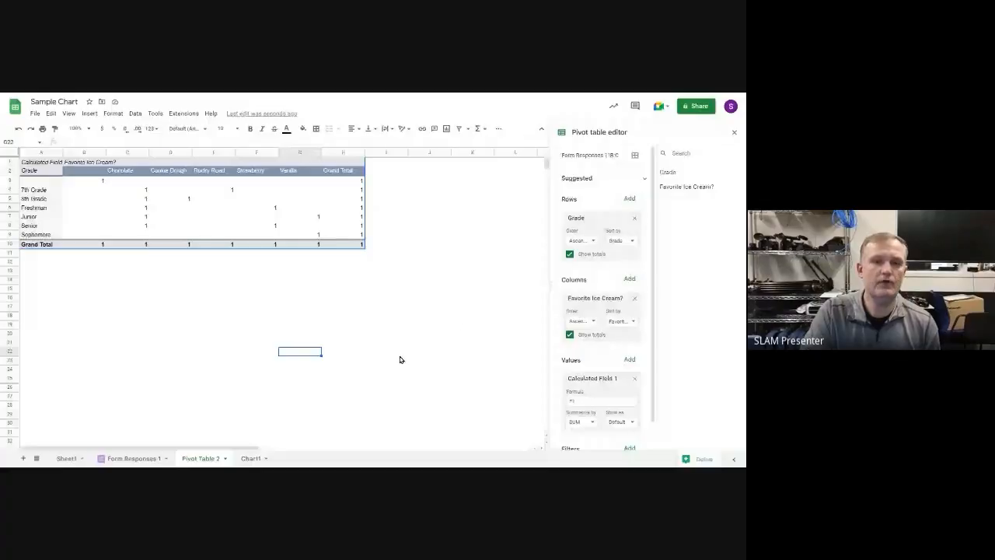
# Check the Chart1 sheet, and close the pivot table editor on the Pivot Table 2 sheet
pyautogui.click(250, 458)
pyautogui.click(210, 459)
pyautogui.click(308, 308)
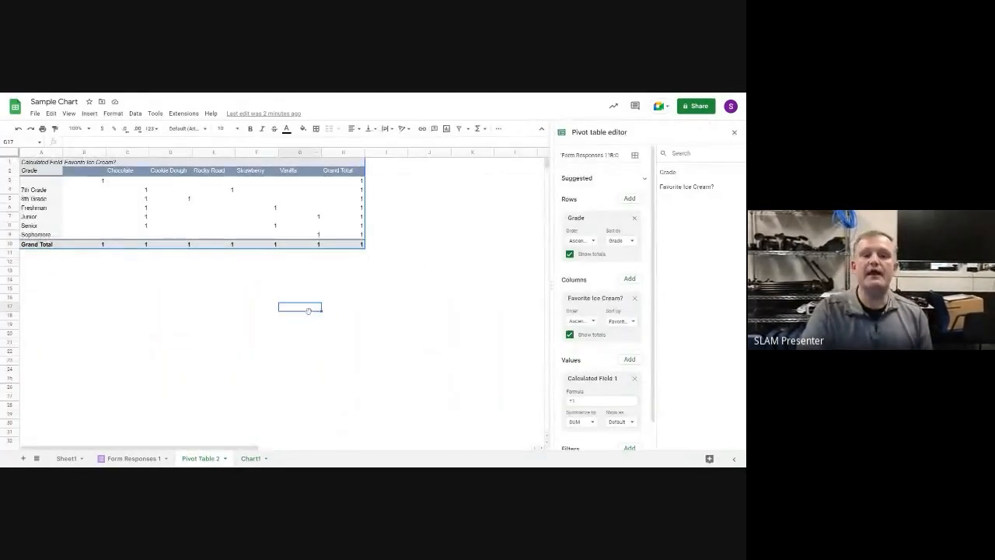
pyautogui.click(730, 132)
pyautogui.click(556, 264)
# Insert a column chart from range A2:G9 of Pivot Table 2, excluding the grand totals, and place it below the table
pyautogui.moveTo(71, 161)
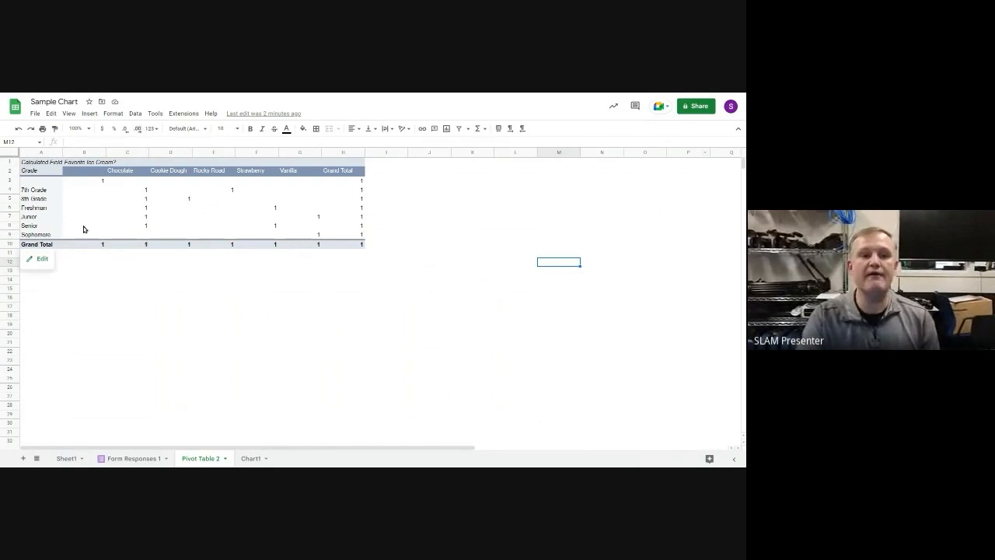
pyautogui.moveTo(45, 172); pyautogui.dragTo(318, 234)
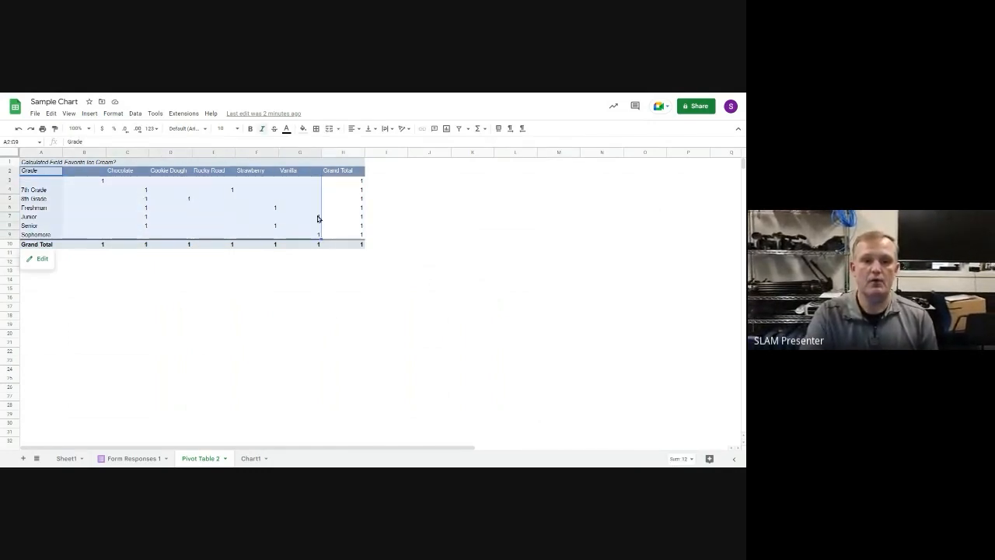
pyautogui.click(89, 113)
pyautogui.click(127, 206)
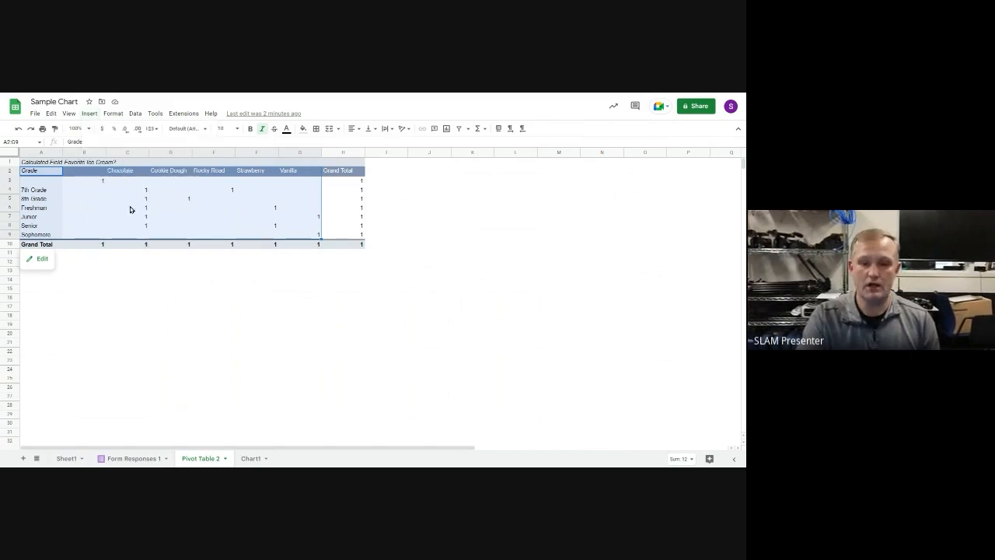
pyautogui.moveTo(342, 228); pyautogui.dragTo(400, 274)
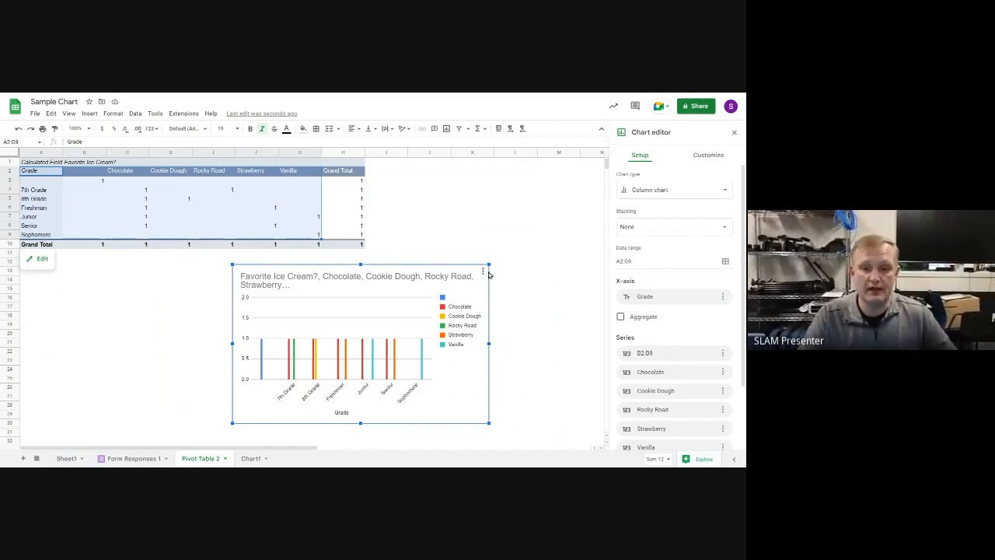
# Review the new chart's options, and view the published web link of the chart on the Chart1 sheet
pyautogui.click(481, 272)
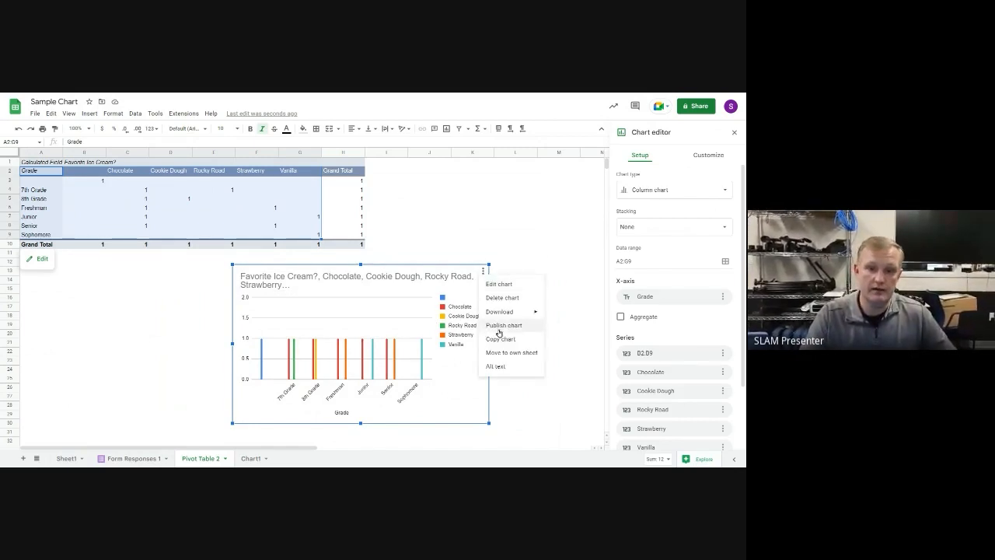
pyautogui.click(252, 459)
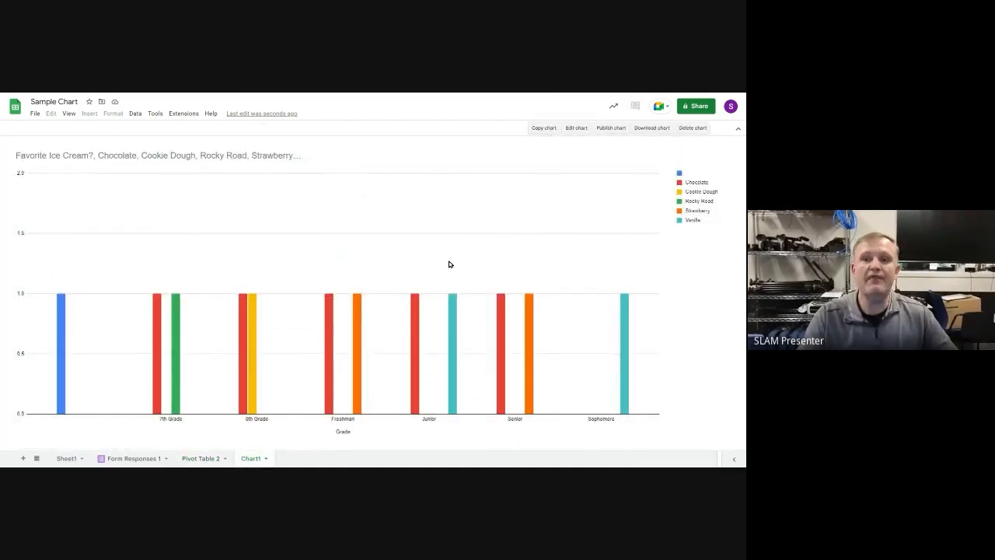
pyautogui.click(611, 129)
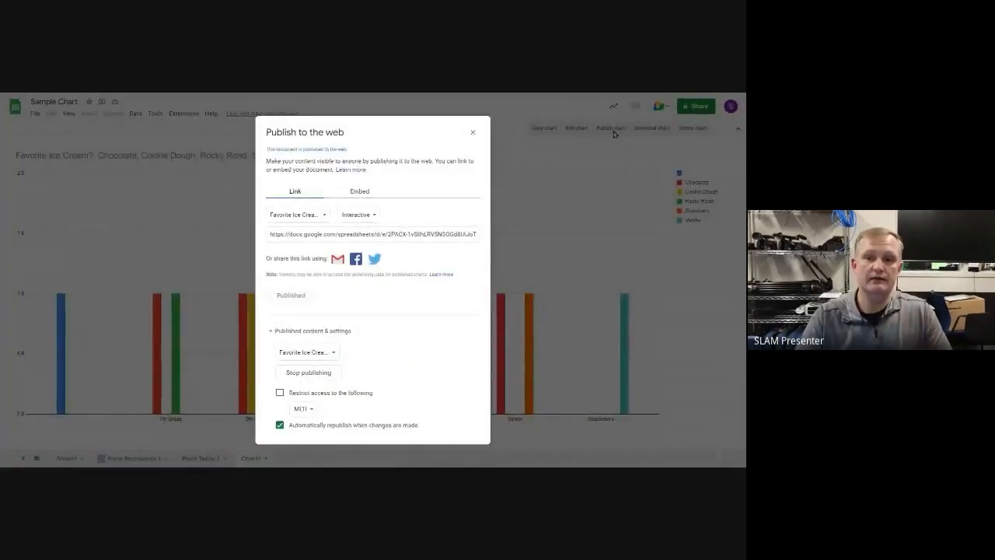
pyautogui.click(367, 233)
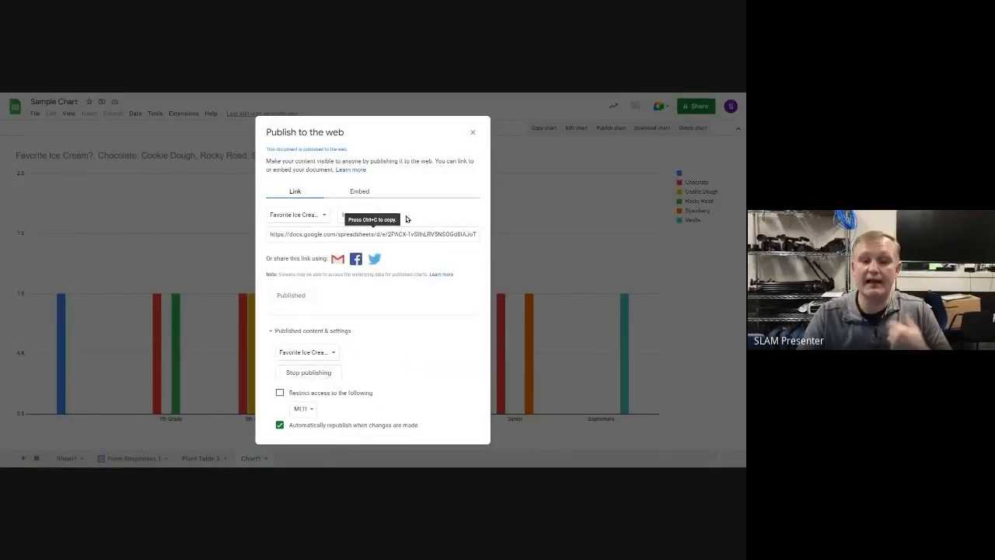
pyautogui.click(473, 133)
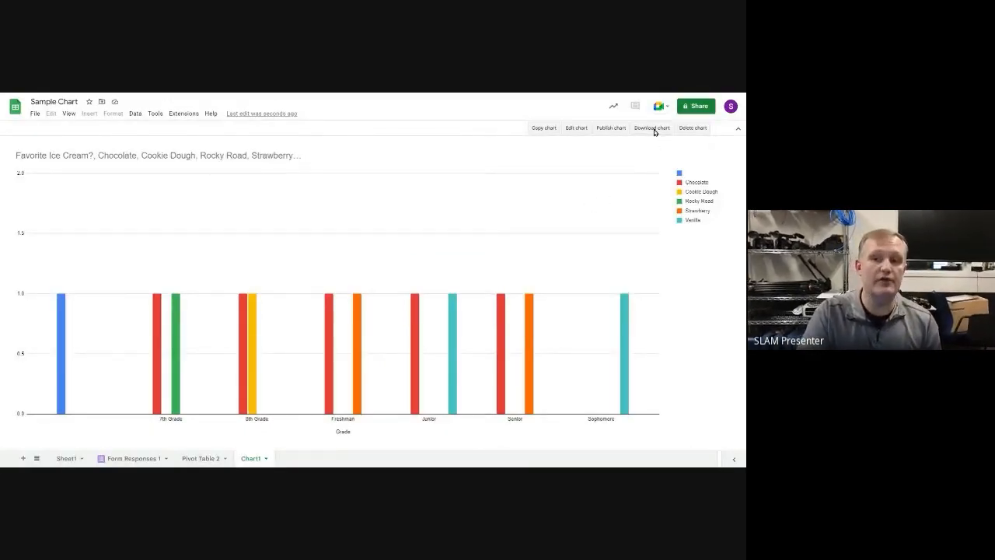
# Review the chart's download formats, and view the embed code for publishing it to the web
pyautogui.click(662, 130)
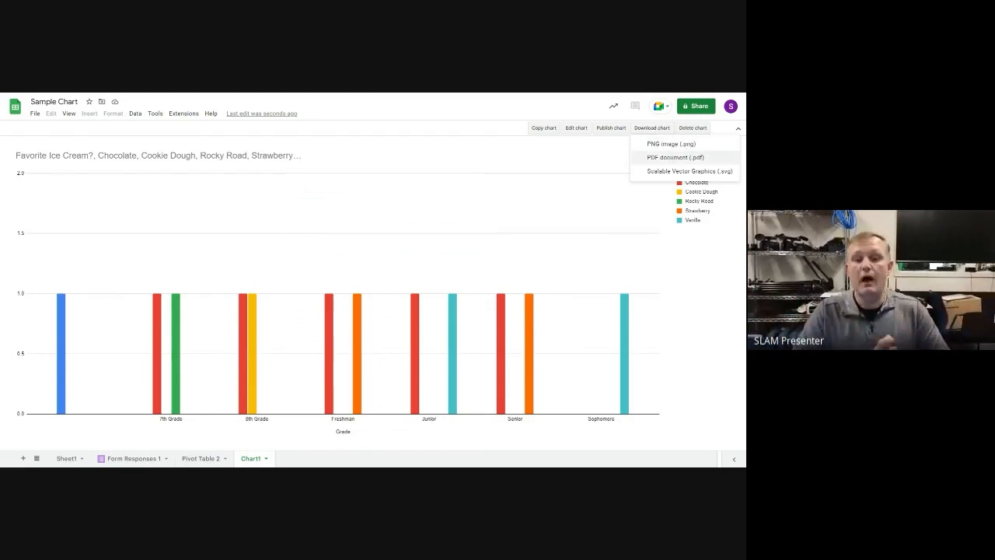
pyautogui.click(602, 129)
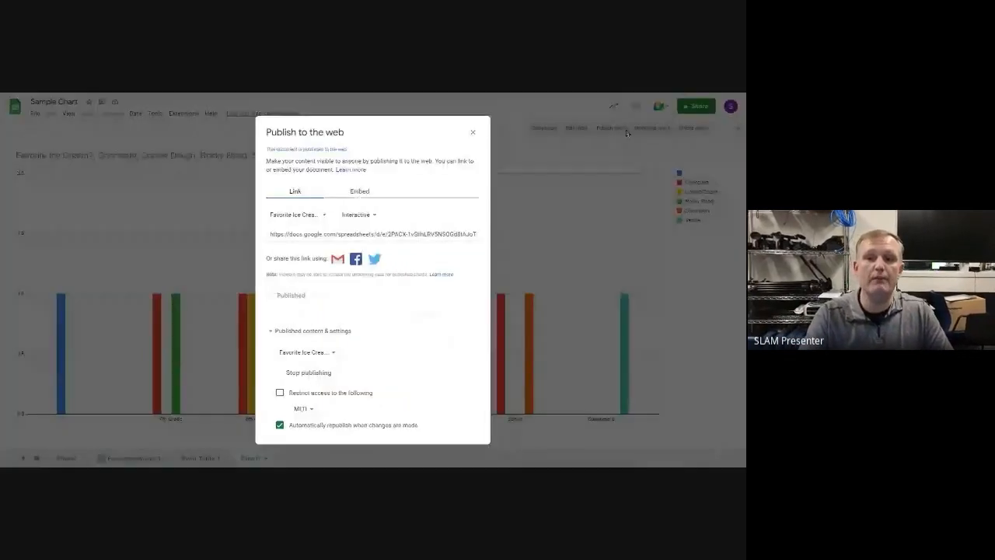
pyautogui.click(364, 191)
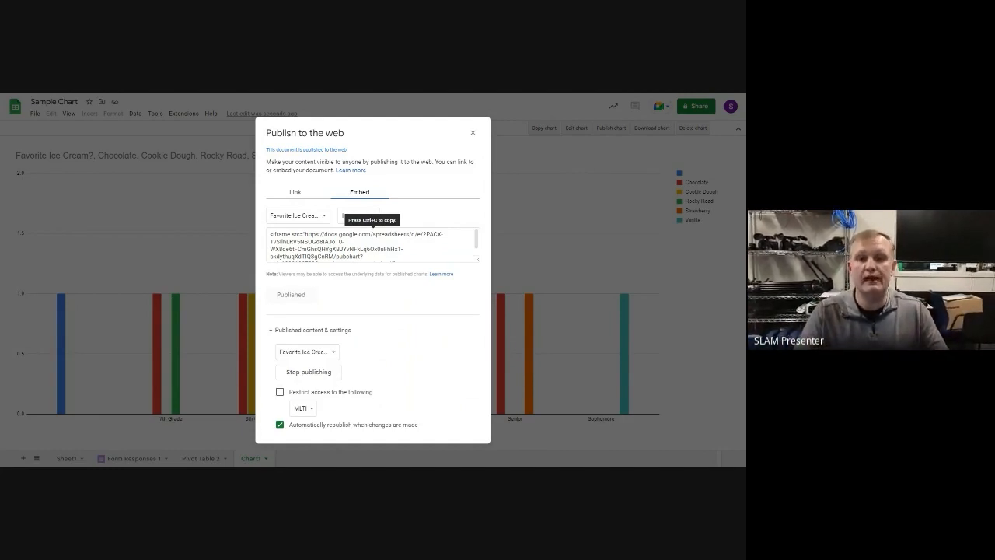
pyautogui.click(473, 133)
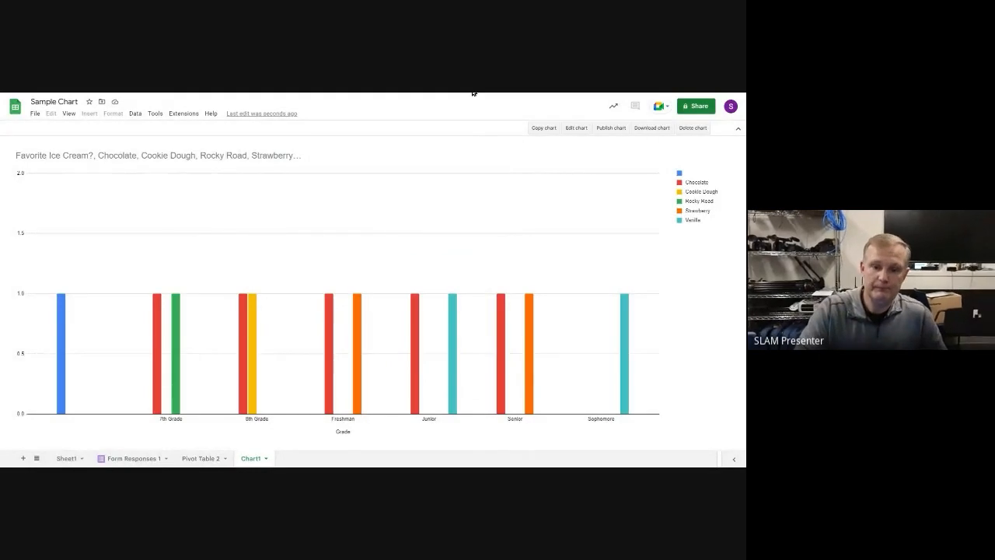